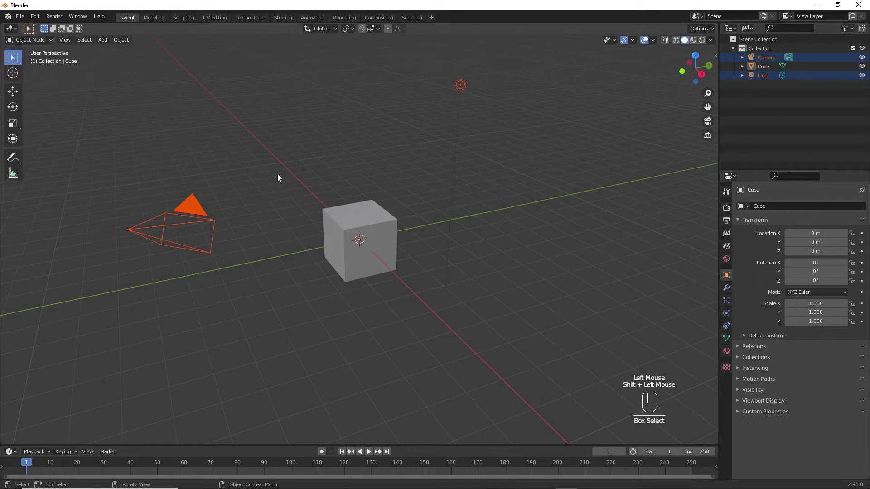
# Delete the selected camera and light from the scene.
pyautogui.press('x')
pyautogui.click(278, 175)
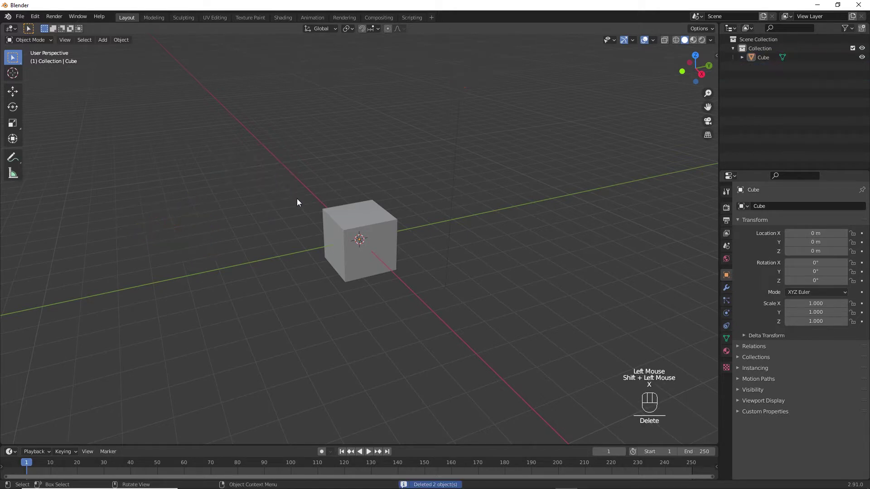
# Raise all of the default cube's geometry 1 m along Z in Edit Mode.
pyautogui.click(359, 217)
pyautogui.press('Tab')
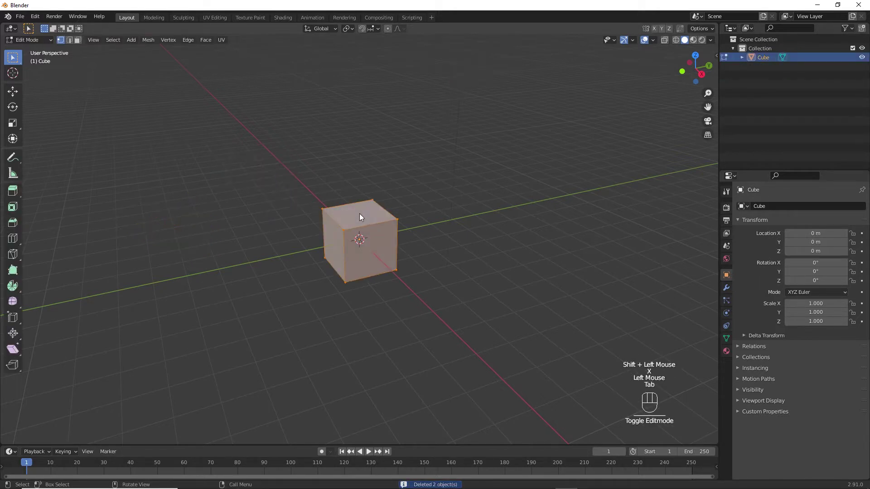
pyautogui.press('g')
pyautogui.press('z')
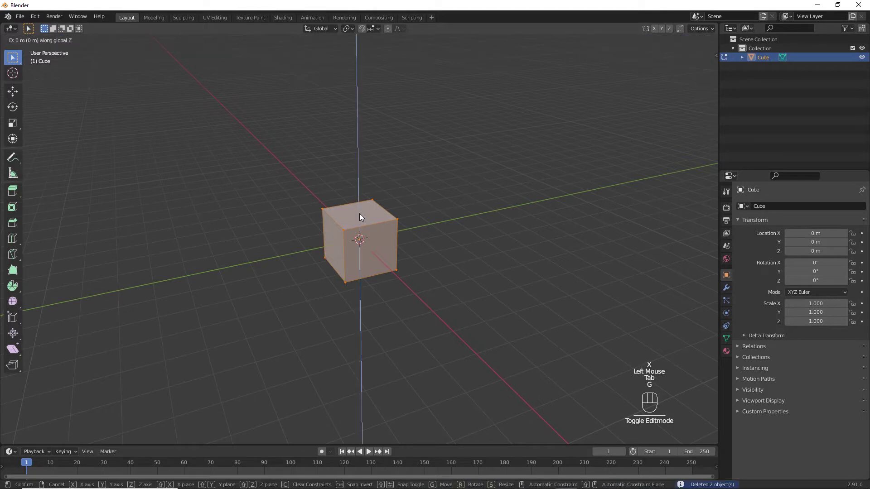
pyautogui.press('1')
pyautogui.click(360, 213)
# Add a horizontal loop cut near the cube's upper edge and lower it about 0.04 m along Z to mark off the lid.
pyautogui.press('KP_Decimal')
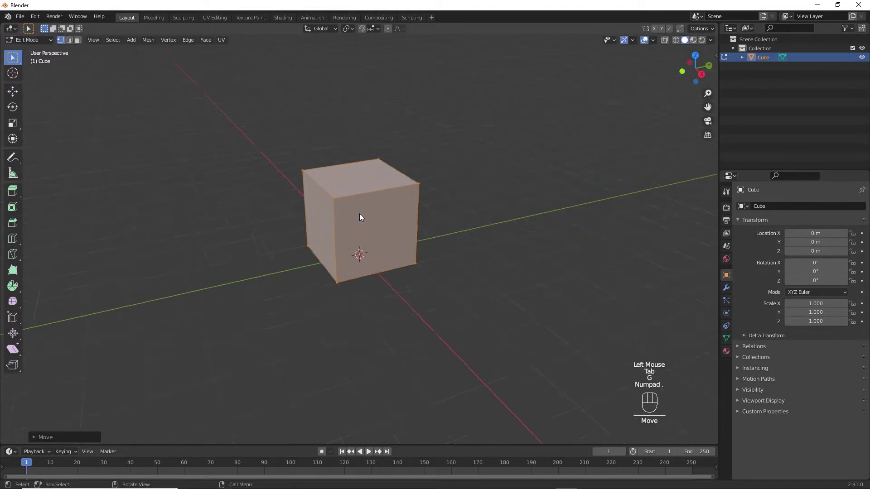
pyautogui.moveTo(349, 217); pyautogui.dragTo(341, 237, button='middle')
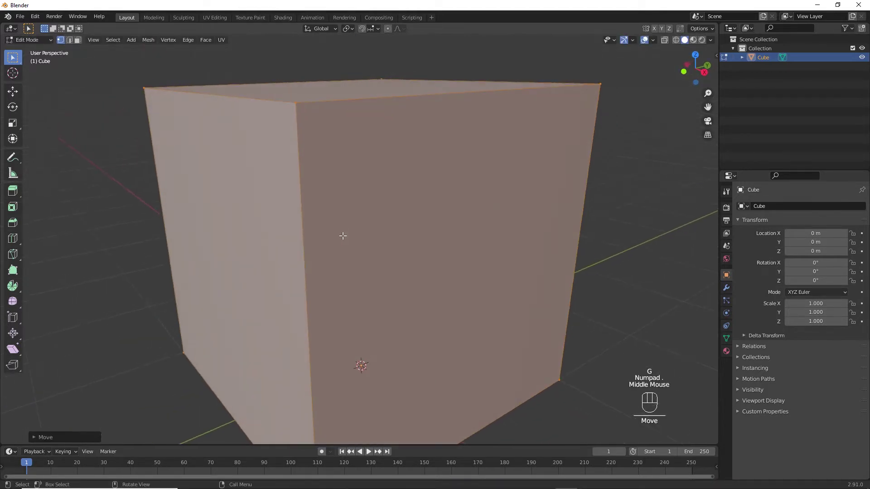
pyautogui.hotkey('ctrl', 'r')
pyautogui.click(312, 253)
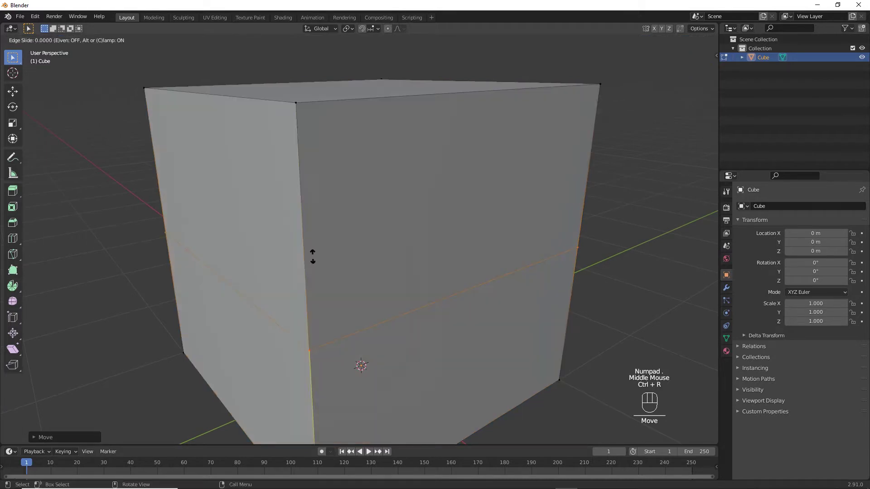
pyautogui.click(311, 101)
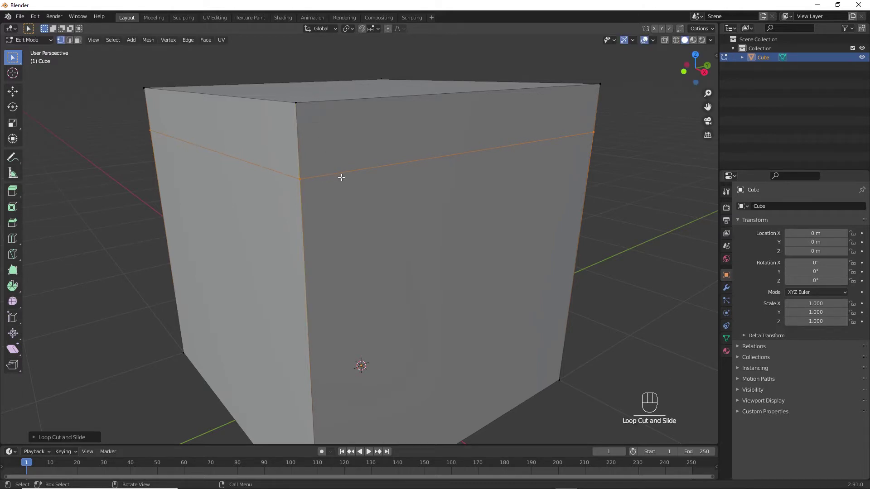
pyautogui.press('g')
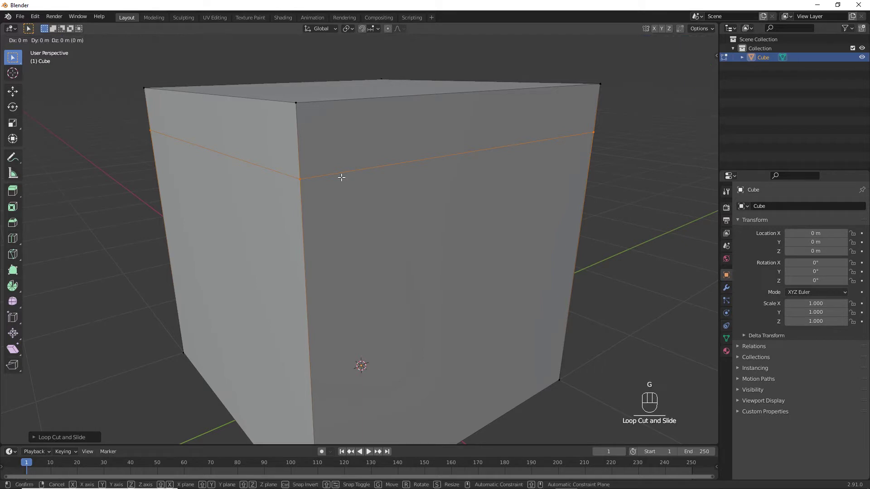
pyautogui.press('z')
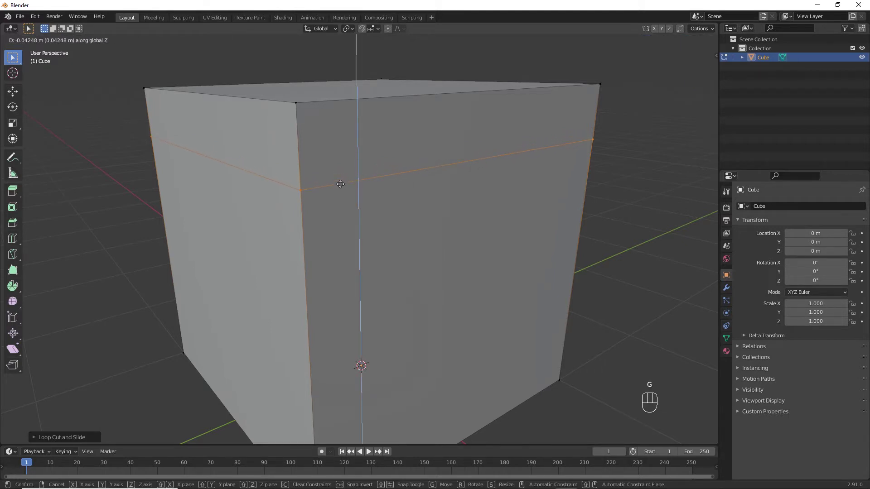
pyautogui.click(340, 184)
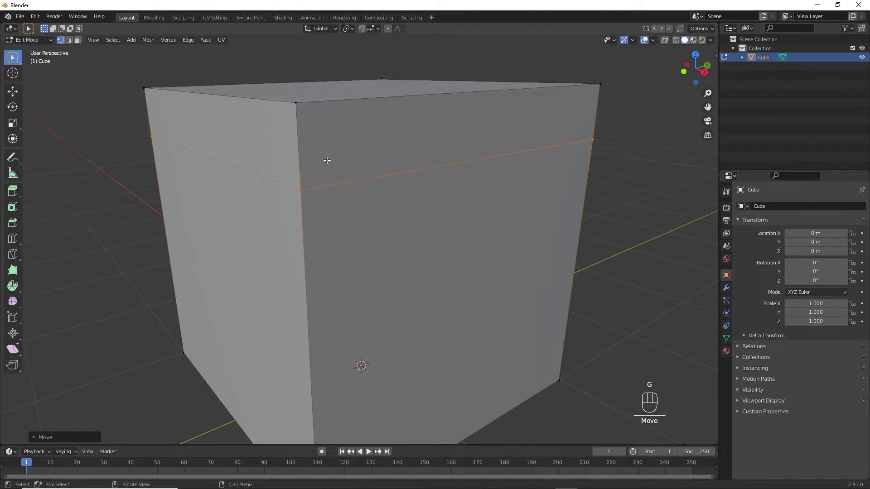
# Extrude the face loop around the cube's upper band and scale it outward to about 1.04 to form the lid's rim.
pyautogui.press('3')
pyautogui.keyDown('alt'); pyautogui.click(299, 150); pyautogui.keyUp('alt')
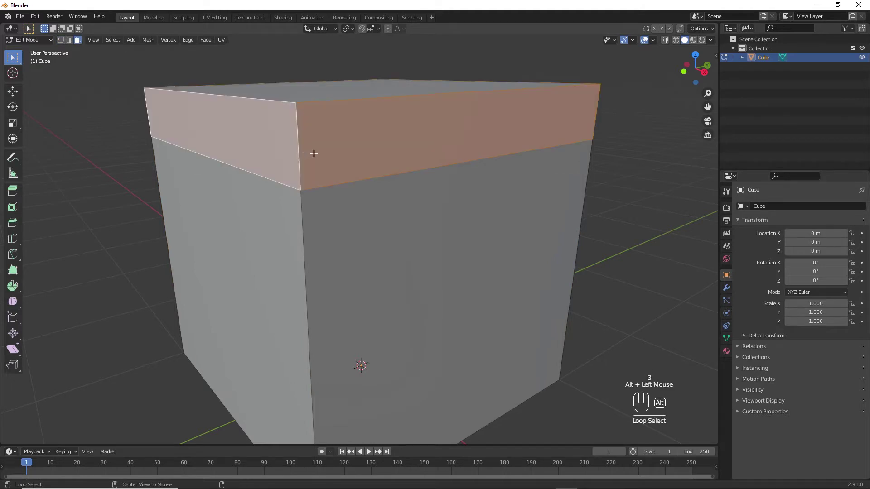
pyautogui.press('e')
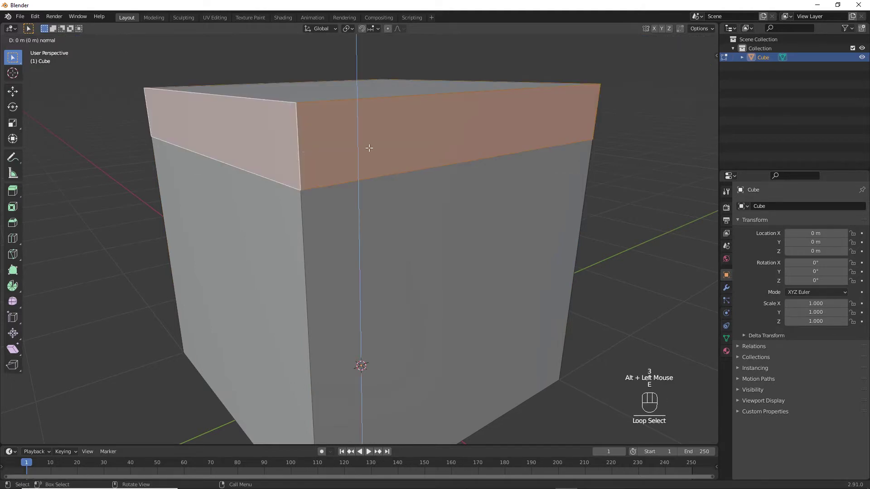
pyautogui.click(361, 164)
pyautogui.press('s')
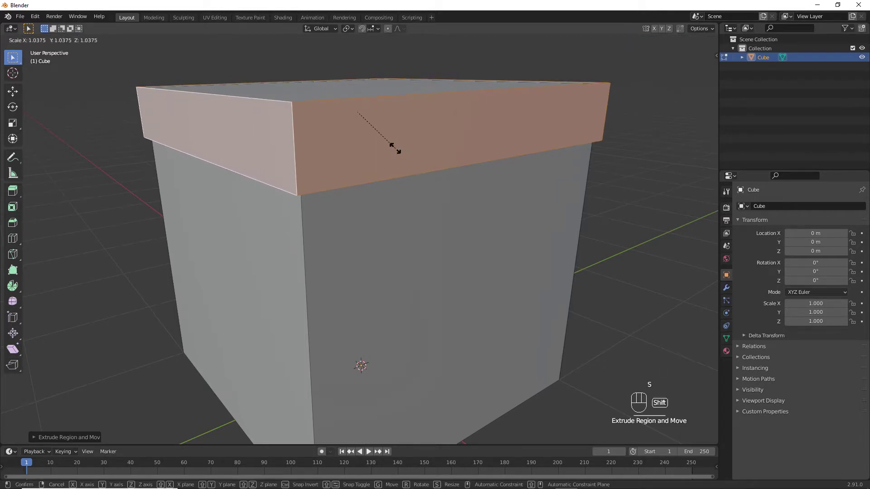
pyautogui.click(395, 148)
# Add two vertical loop cuts through the box and lid and spread them along Y close to the corners.
pyautogui.moveTo(396, 148)
pyautogui.mouseDown(button='middle')
pyautogui.moveTo(394, 181)
pyautogui.moveTo(387, 159)
pyautogui.mouseUp(button='middle')
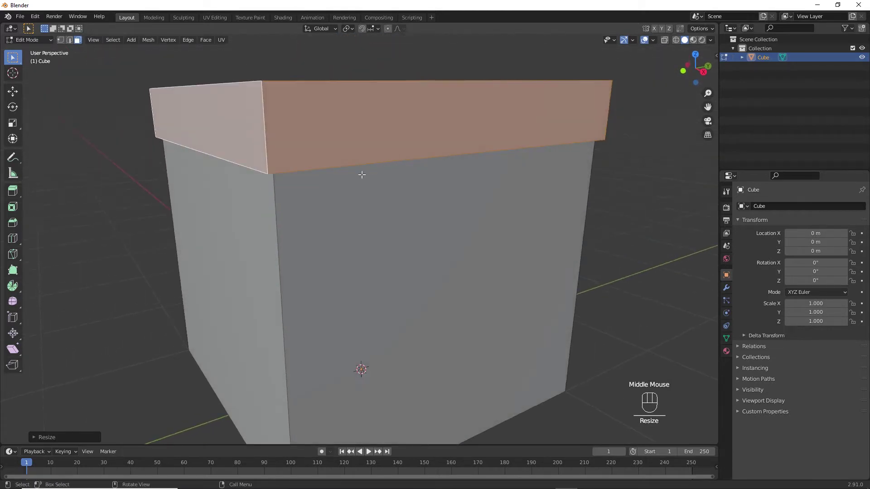
pyautogui.hotkey('ctrl', 'r')
pyautogui.scroll(1, 400, 168)
pyautogui.click(400, 166)
pyautogui.rightClick(401, 166)
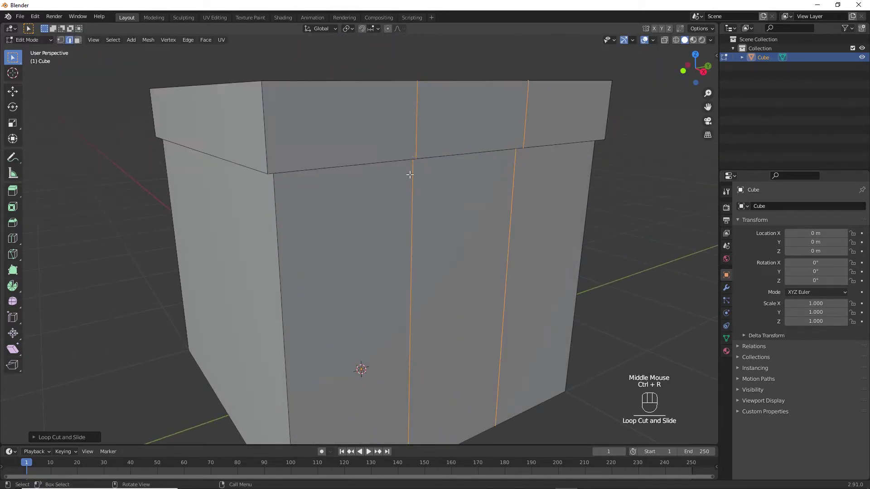
pyautogui.press('s')
pyautogui.press('x')
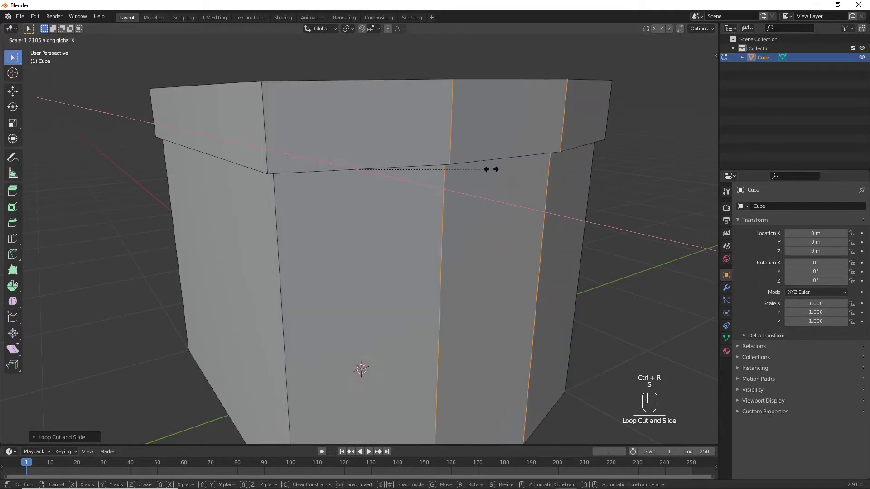
pyautogui.press('y')
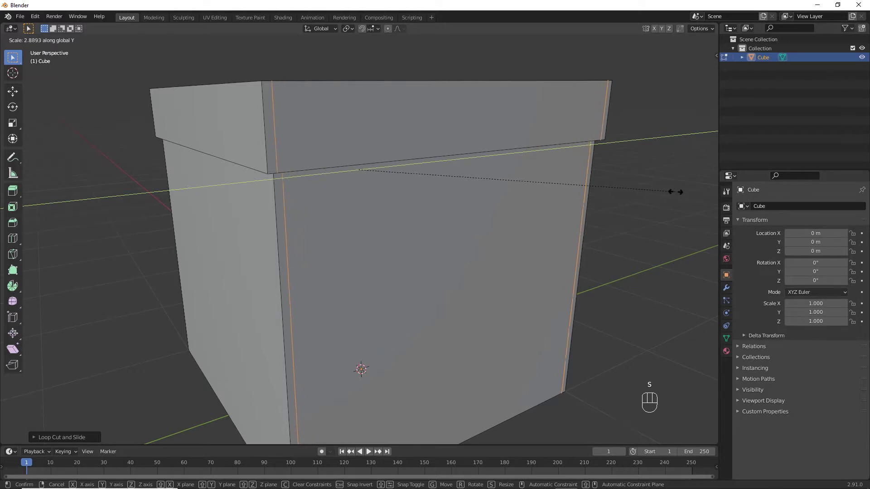
pyautogui.click(643, 199)
# Add two vertical loop cuts on the adjacent sides and spread them along X close to the corners.
pyautogui.moveTo(614, 203); pyautogui.dragTo(396, 196, button='middle')
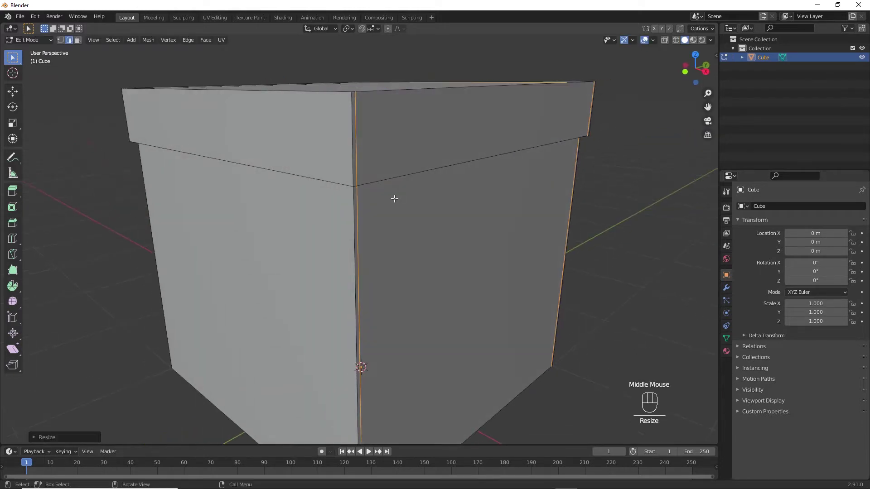
pyautogui.hotkey('ctrl', 'r')
pyautogui.click(298, 187)
pyautogui.click(295, 186)
pyautogui.moveTo(295, 185); pyautogui.dragTo(329, 190, button='middle')
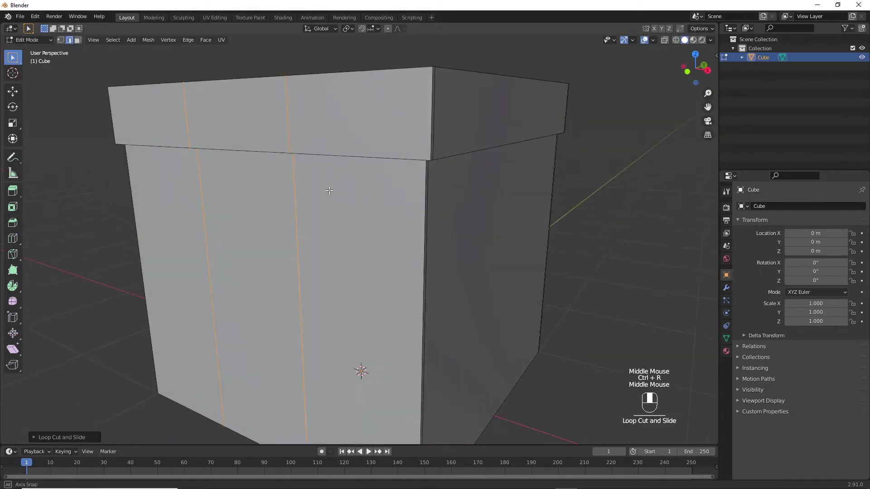
pyautogui.press('s')
pyautogui.press('x')
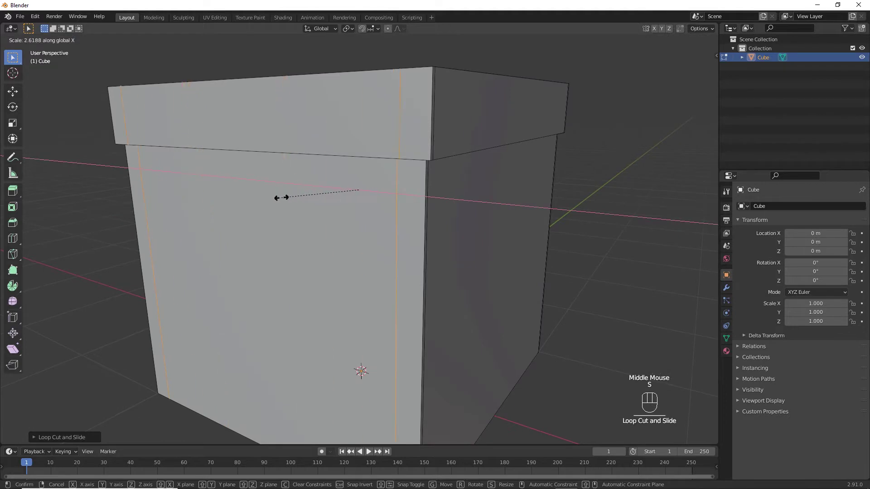
pyautogui.click(261, 205)
# Add two horizontal loop cuts around the lid's rim and spread them along Z close to its upper and lower edges.
pyautogui.moveTo(260, 204); pyautogui.dragTo(384, 171, button='middle')
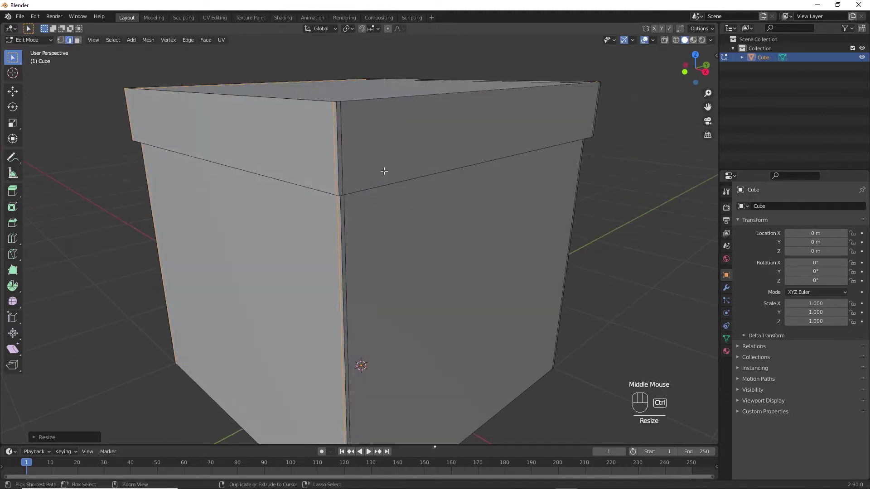
pyautogui.hotkey('ctrl', 'r')
pyautogui.click(352, 168)
pyautogui.click(352, 170)
pyautogui.press('s')
pyautogui.press('z')
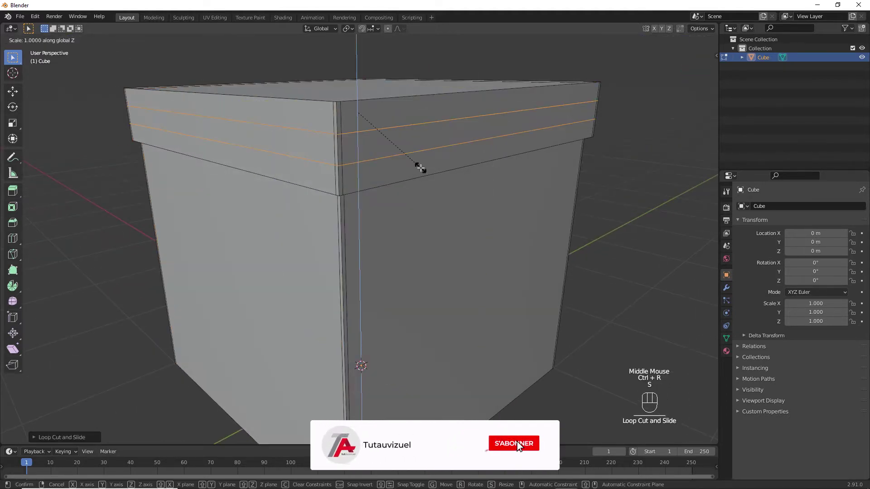
pyautogui.click(494, 283)
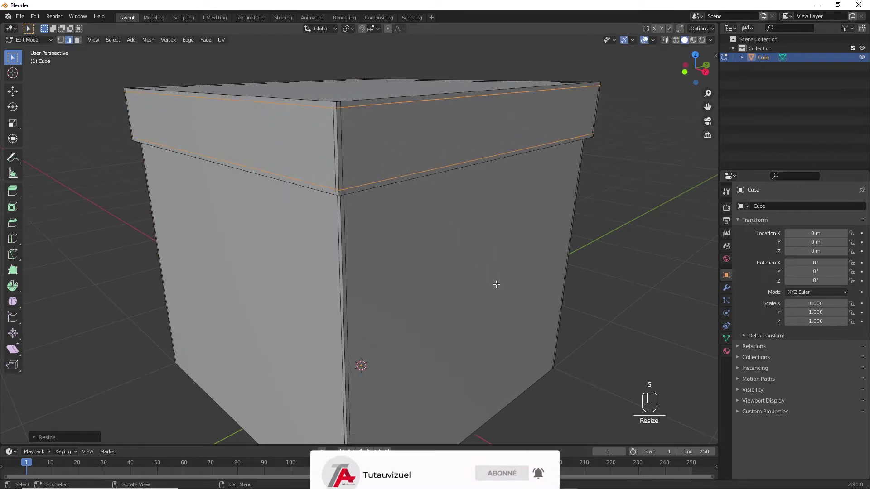
# Add two horizontal loop cuts around the box body and scale them along Z to about 2.93, close to its upper and lower edges.
pyautogui.moveTo(497, 284); pyautogui.dragTo(415, 258, button='middle')
pyautogui.hotkey('ctrl', 'r')
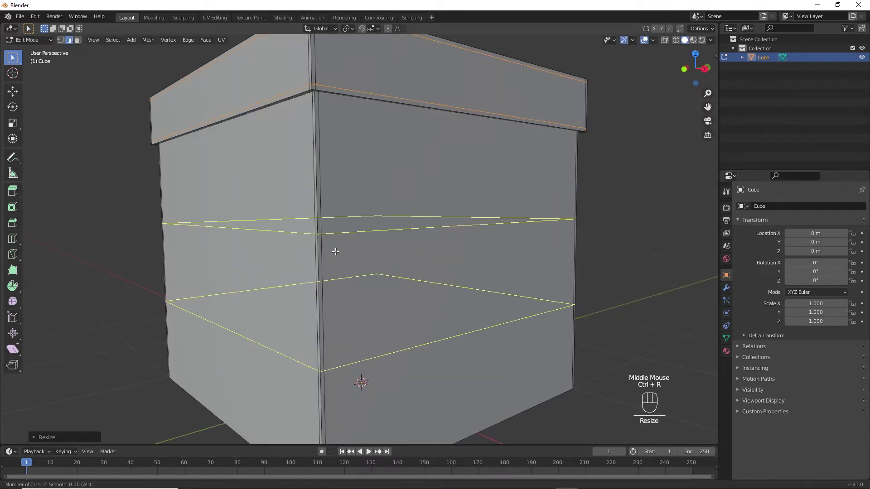
pyautogui.click(335, 251)
pyautogui.click(336, 247)
pyautogui.press('s')
pyautogui.press('z')
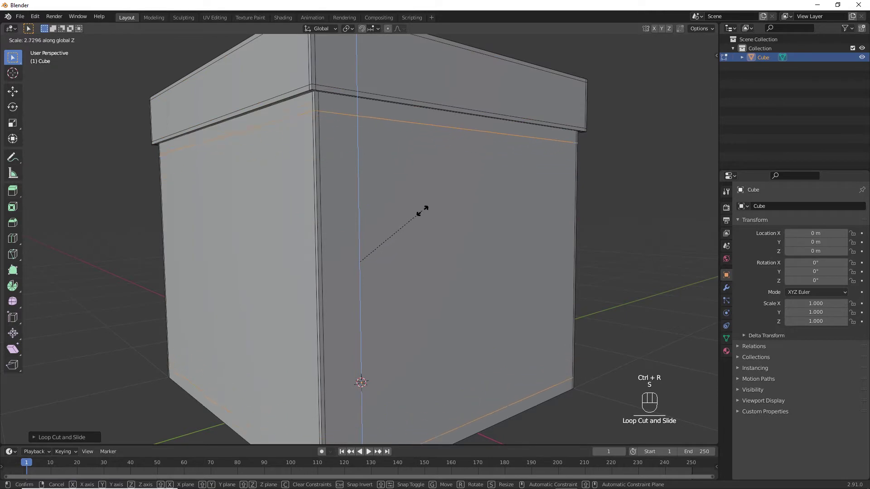
pyautogui.press('shift')
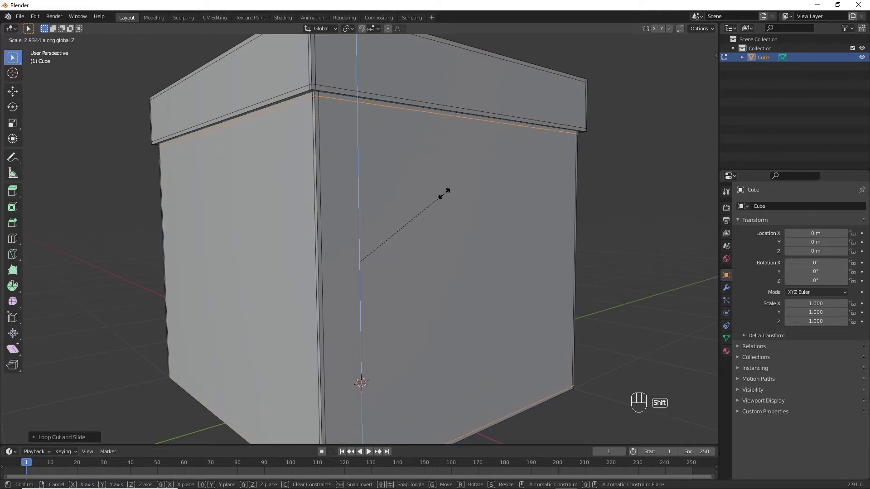
pyautogui.click(444, 193)
# Return to Object Mode, give the box a level 2 subdivision surface and shade it smooth.
pyautogui.keyDown('ctrl'); pyautogui.moveTo(423, 204); pyautogui.dragTo(424, 227, button='middle'); pyautogui.keyUp('ctrl')
pyautogui.press('Tab')
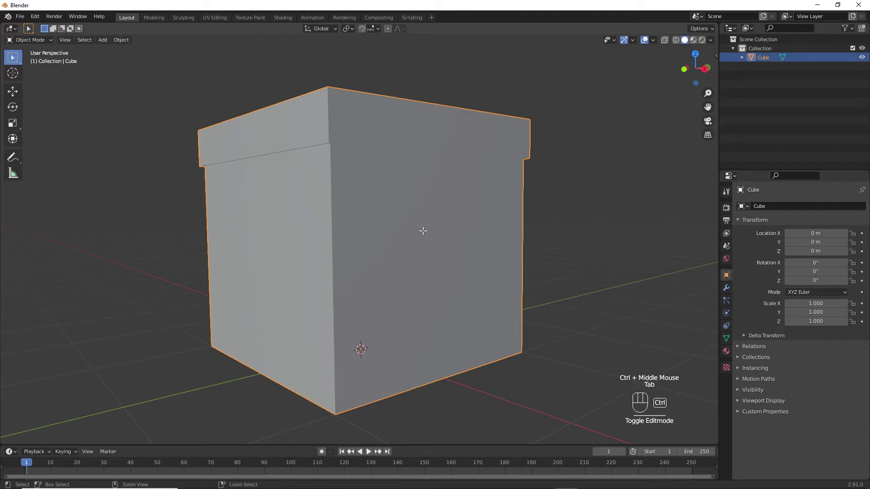
pyautogui.hotkey('ctrl', '2')
pyautogui.rightClick(421, 202)
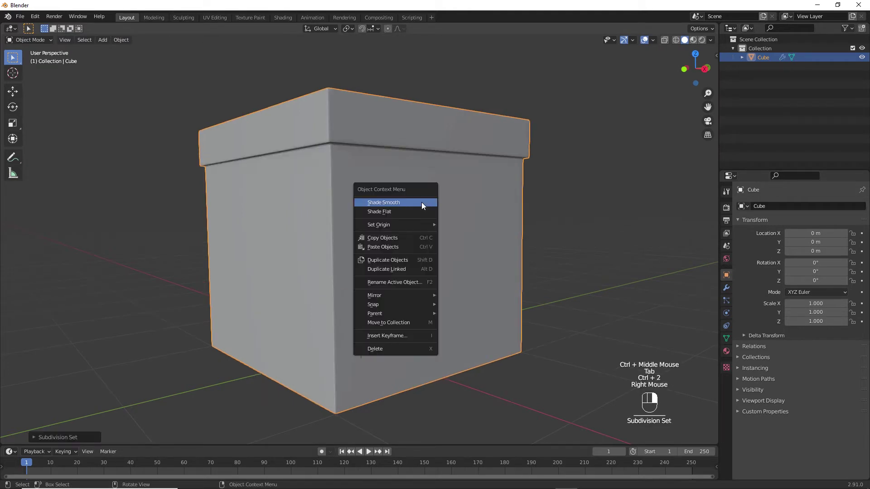
pyautogui.click(422, 202)
# Add a second cube mesh and move it up 1 m along Z so it overlaps the box.
pyautogui.moveTo(421, 202); pyautogui.dragTo(421, 218, button='middle')
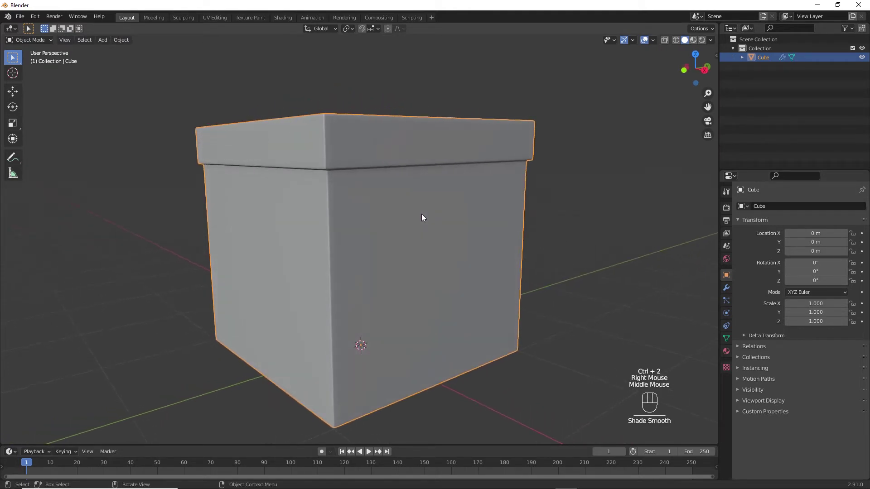
pyautogui.hotkey('shift', 'a')
pyautogui.moveTo(421, 214)
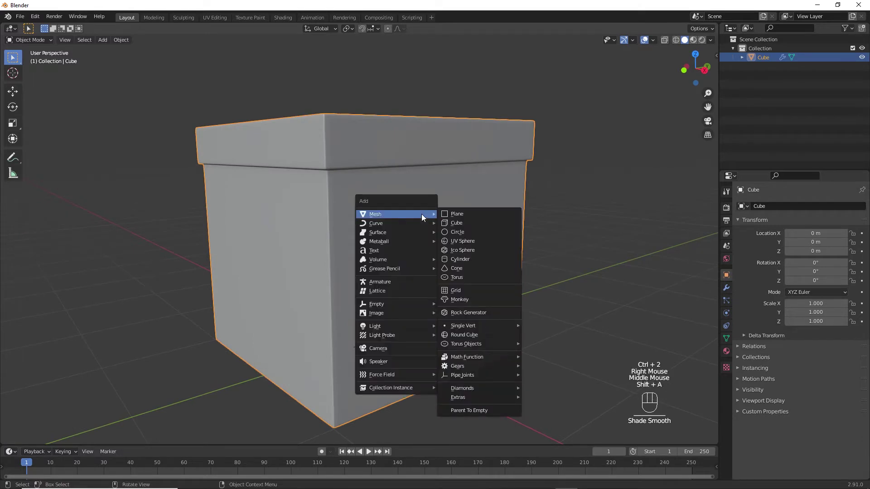
pyautogui.click(455, 222)
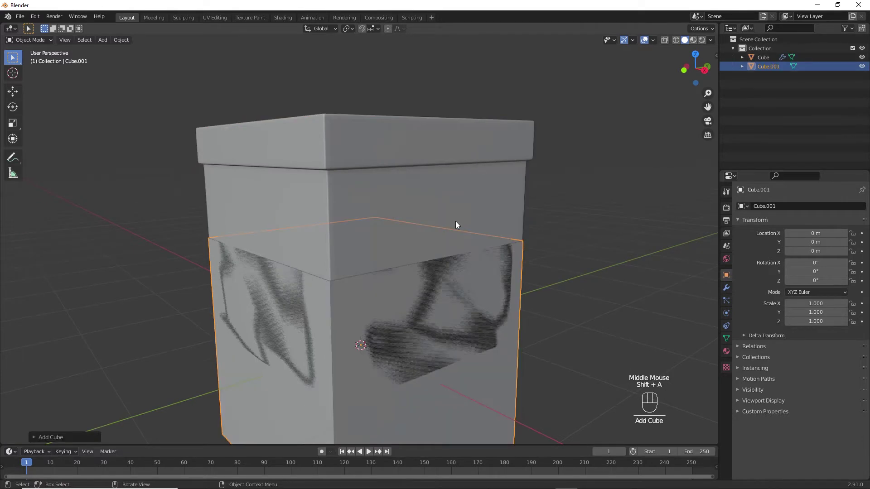
pyautogui.press('g')
pyautogui.press('z')
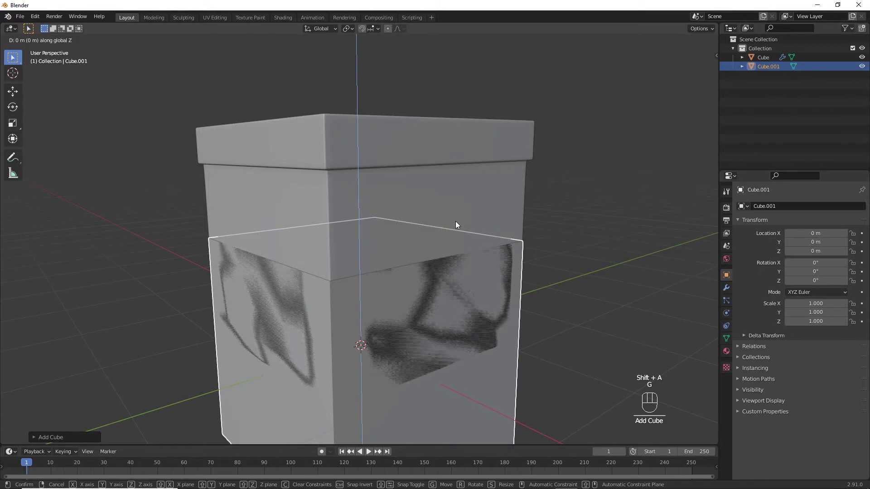
pyautogui.press('1')
pyautogui.press('Return')
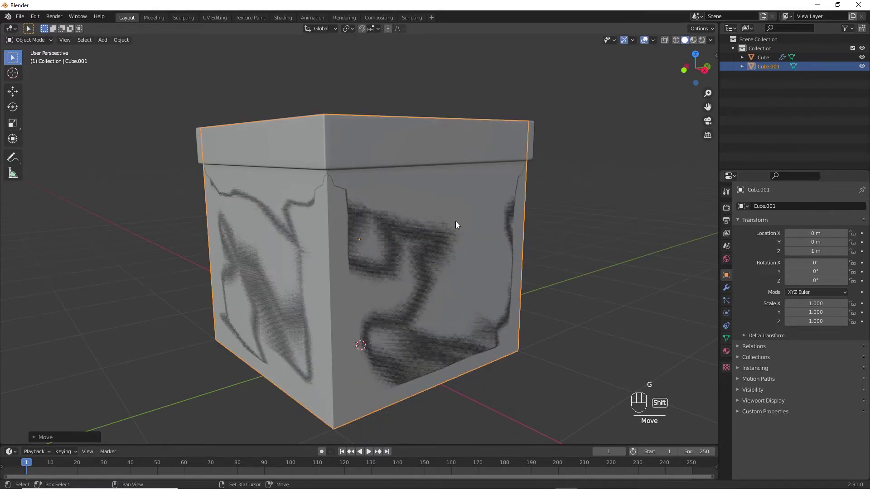
# Show the scene in wireframe and delete the second cube's two opposite faces along X, leaving an open loop of four faces.
pyautogui.hotkey('shift', 'z')
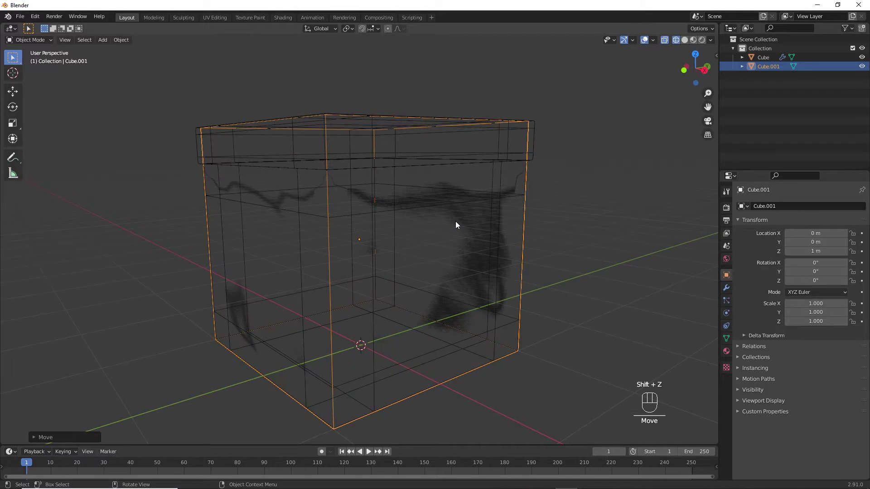
pyautogui.press('Tab')
pyautogui.press('3')
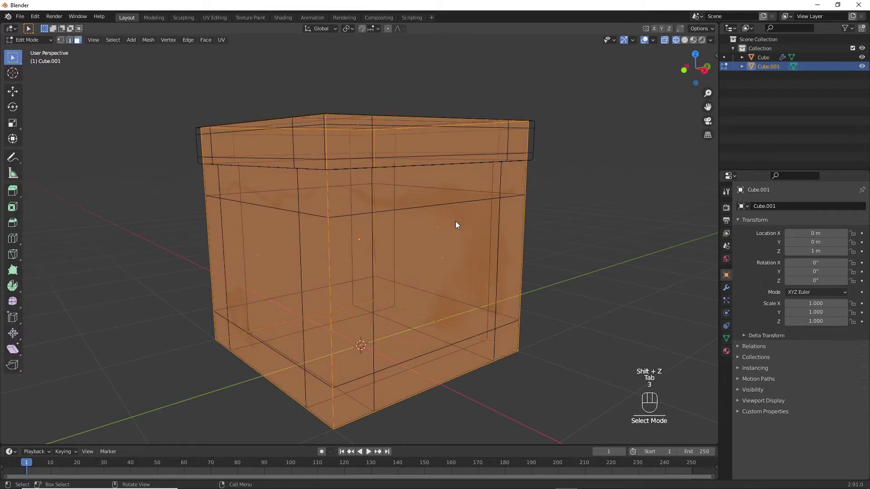
pyautogui.click(435, 238)
pyautogui.keyDown('shift'); pyautogui.click(431, 258); pyautogui.keyUp('shift')
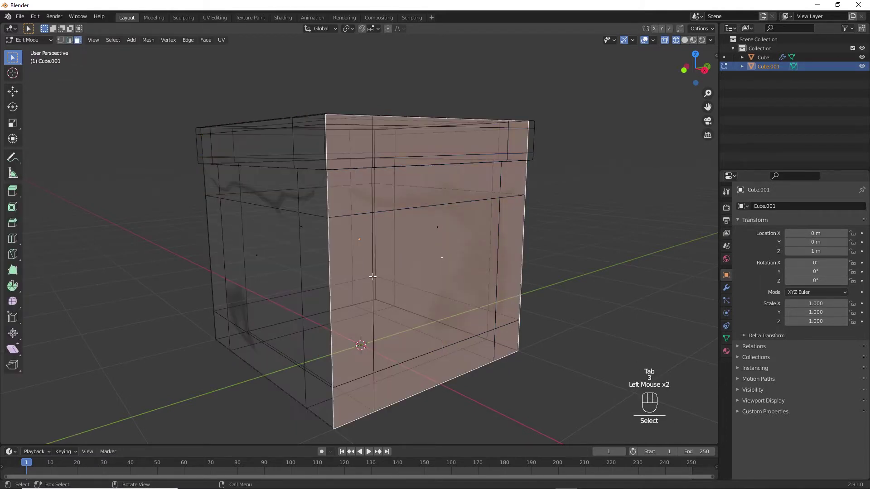
pyautogui.keyDown('shift'); pyautogui.click(300, 227); pyautogui.keyUp('shift')
pyautogui.press('x')
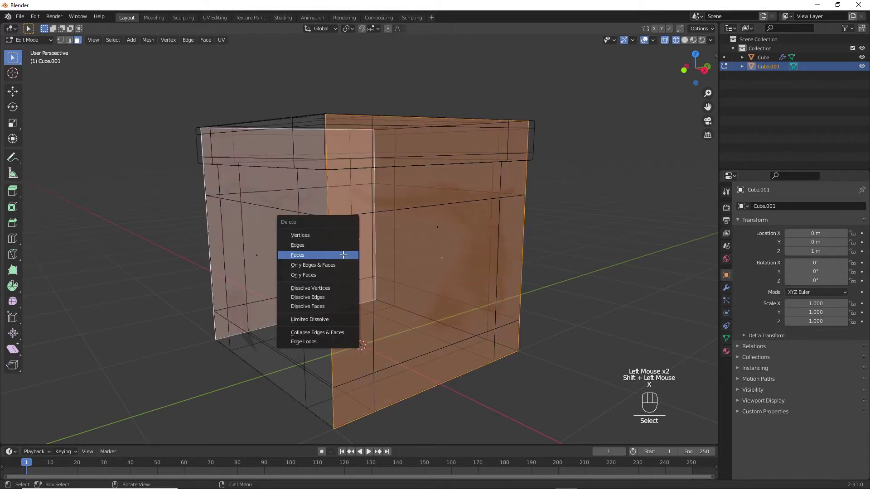
pyautogui.click(345, 254)
# Scale the remaining faces up slightly to clear the box, then narrow them along X into a band about a fifth of the box's width.
pyautogui.press('a')
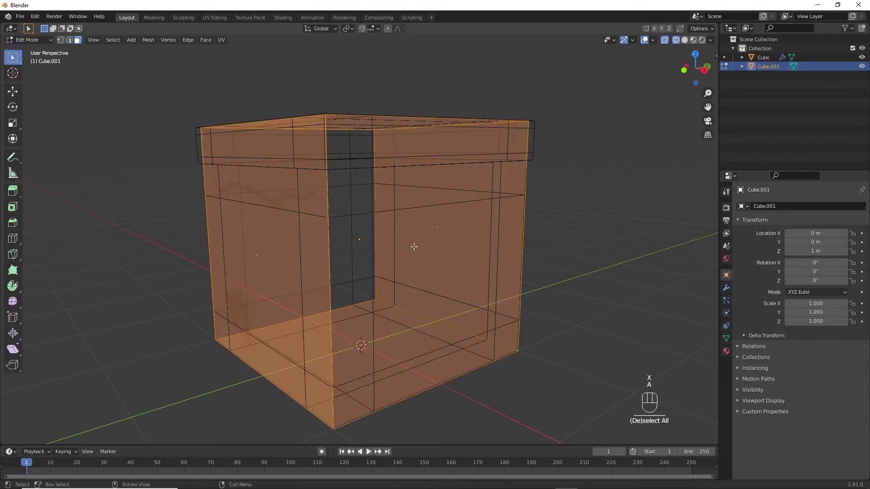
pyautogui.press('s')
pyautogui.click(421, 246)
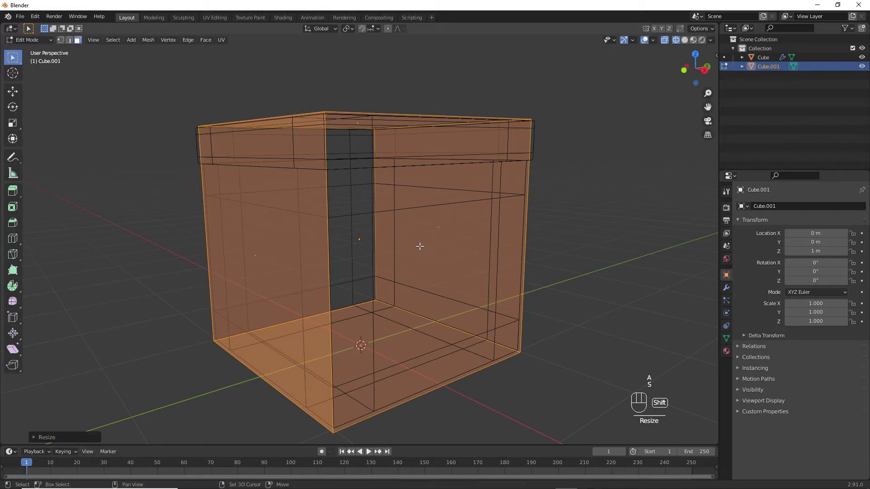
pyautogui.press('s')
pyautogui.press('x')
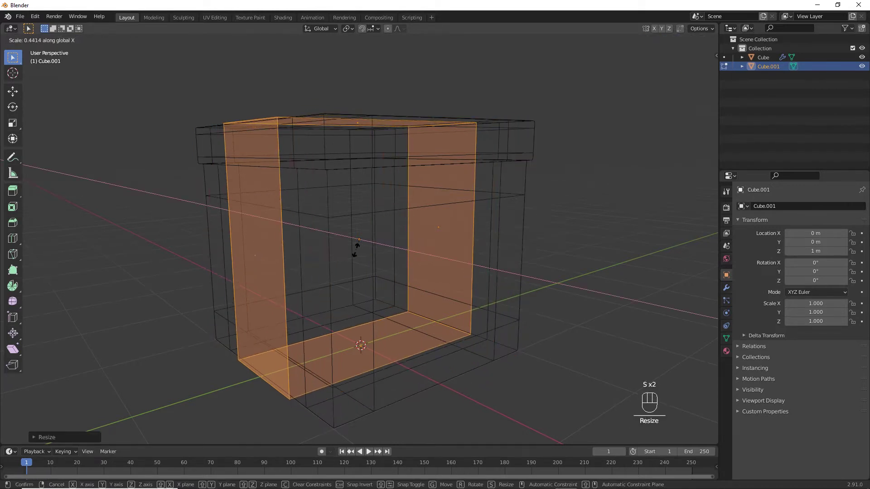
pyautogui.click(357, 247)
pyautogui.moveTo(357, 247); pyautogui.dragTo(444, 235, button='middle')
pyautogui.press('s')
pyautogui.press('x')
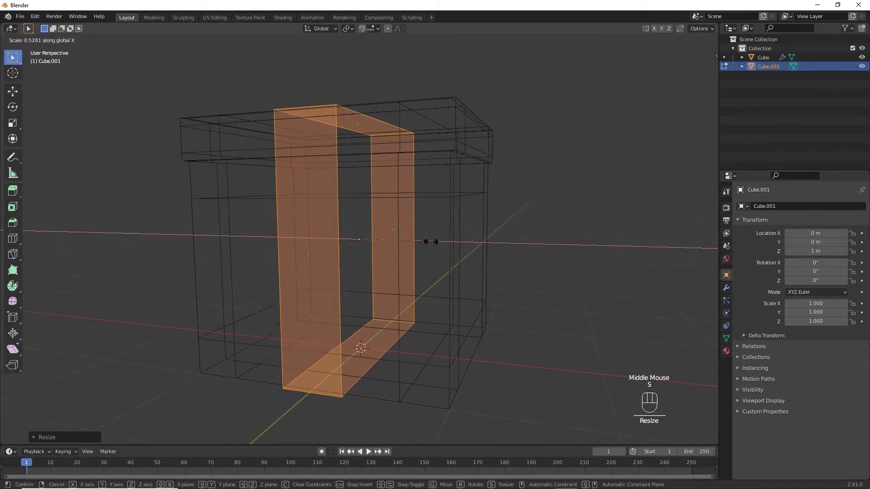
pyautogui.click(422, 245)
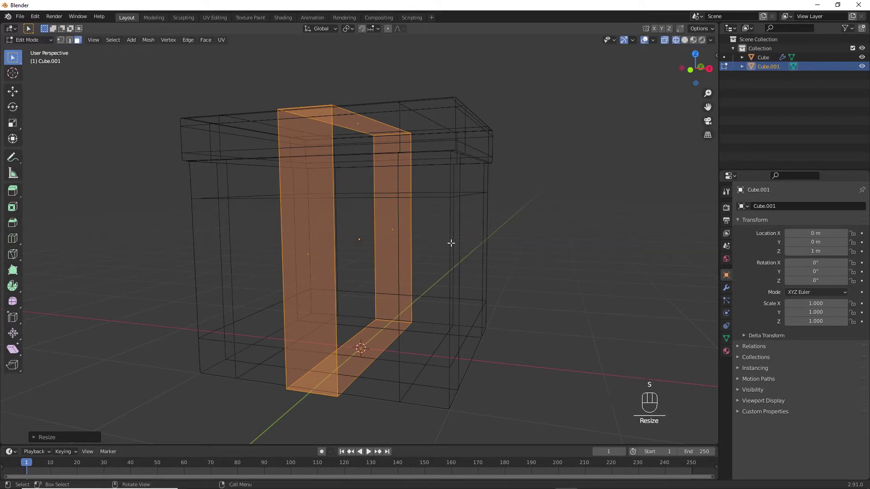
# Add a loop cut across the middle of the band's top face and another across the middle of its bottom face.
pyautogui.moveTo(462, 241); pyautogui.dragTo(405, 226, button='middle')
pyautogui.hotkey('ctrl', 'r')
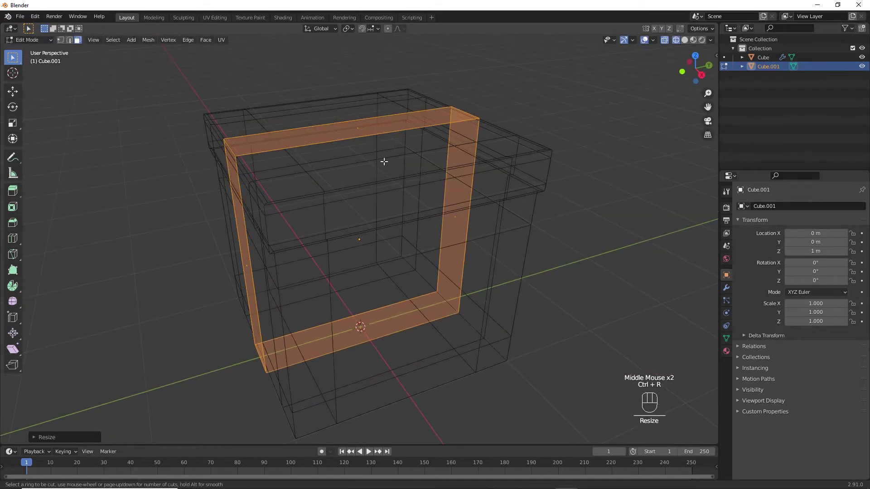
pyautogui.click(369, 137)
pyautogui.click(368, 137)
pyautogui.moveTo(393, 241); pyautogui.dragTo(380, 264, button='middle')
pyautogui.hotkey('ctrl', 'r')
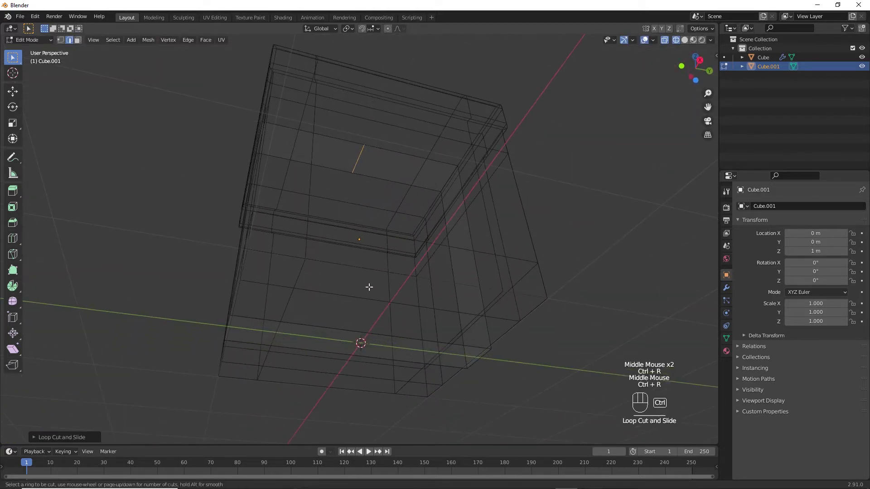
pyautogui.click(364, 331)
pyautogui.click(365, 332)
# Delete the faces of the band's half on the negative Y side.
pyautogui.moveTo(377, 268); pyautogui.dragTo(300, 151, button='middle')
pyautogui.press('3')
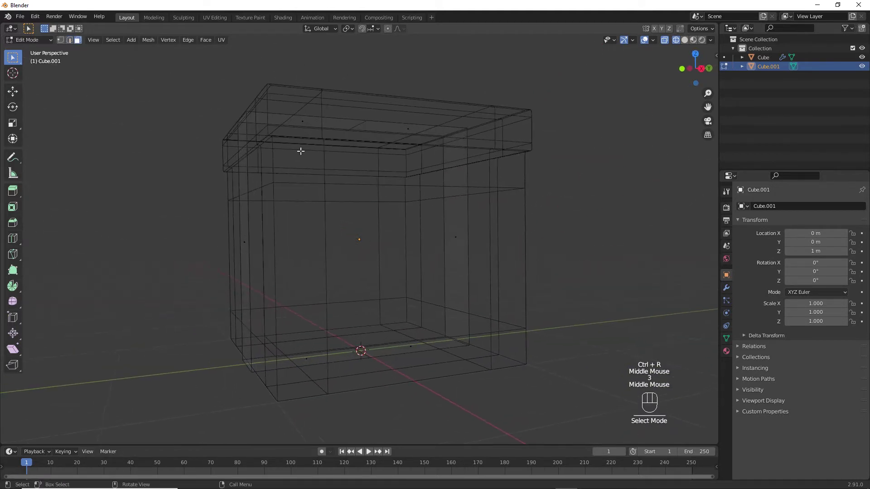
pyautogui.moveTo(159, 73); pyautogui.dragTo(343, 365)
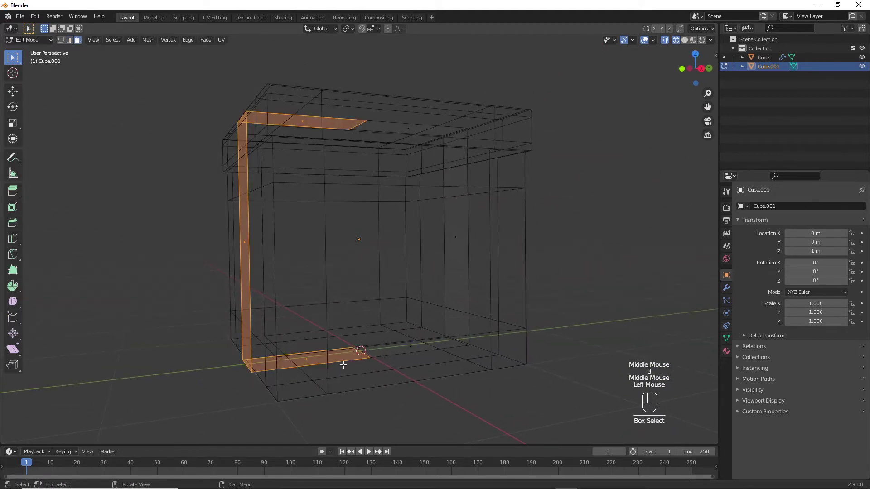
pyautogui.press('x')
pyautogui.click(343, 334)
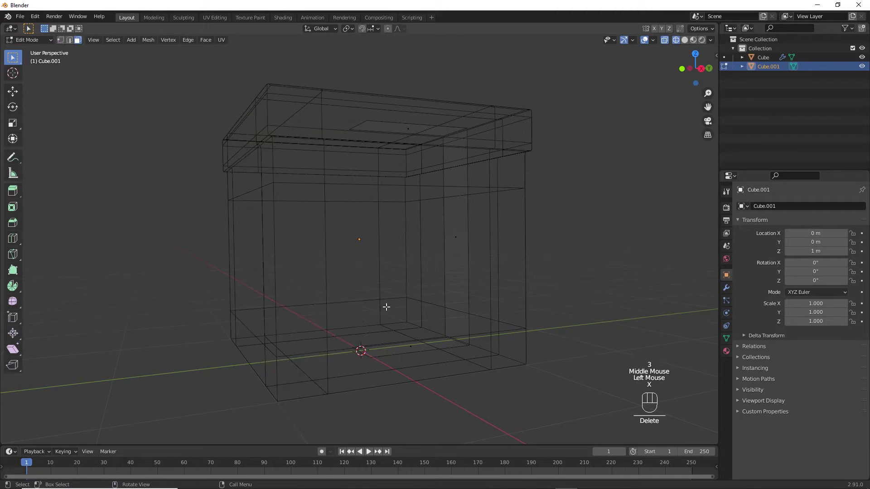
# Move the band's upper outer corner vertices outward about 0.042 m along Y, past the lid's rim.
pyautogui.moveTo(449, 280); pyautogui.dragTo(410, 311, button='middle')
pyautogui.press('1')
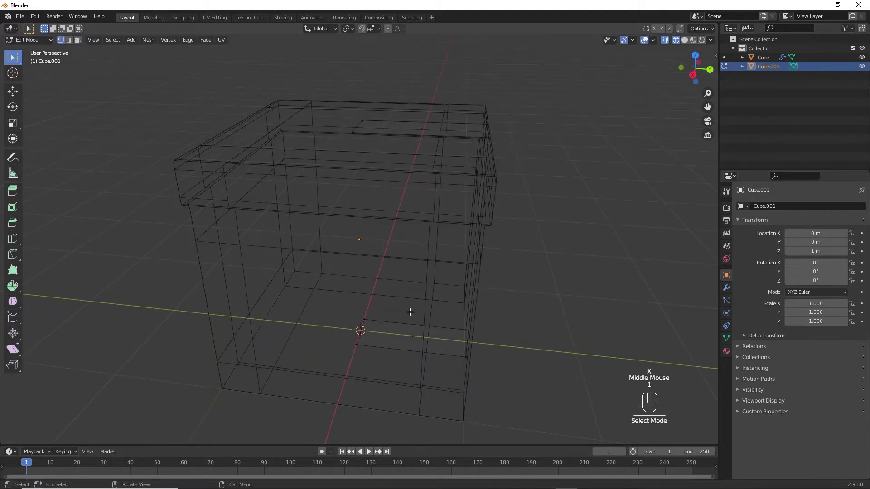
pyautogui.moveTo(472, 110); pyautogui.dragTo(510, 163)
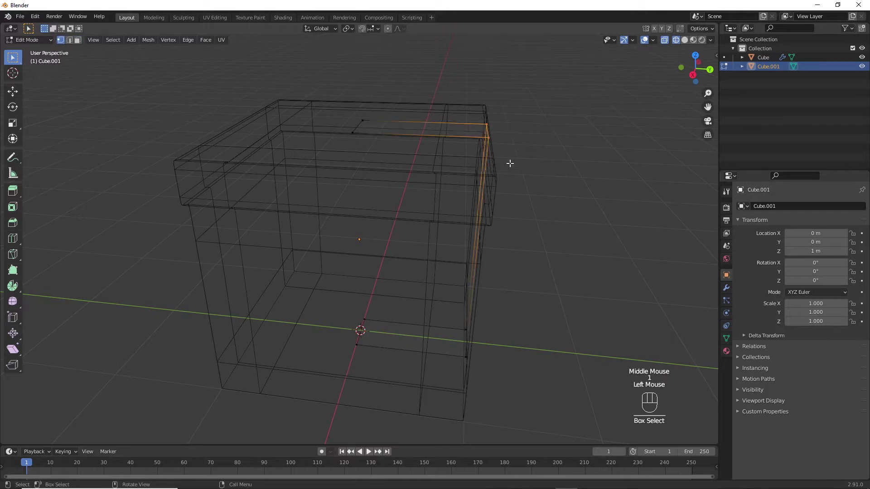
pyautogui.press('KP_3')
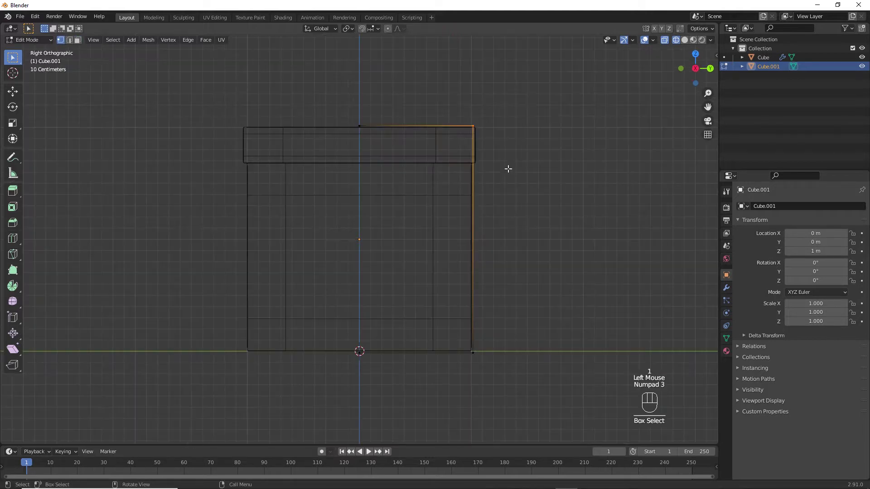
pyautogui.keyDown('shift'); pyautogui.moveTo(502, 161); pyautogui.dragTo(372, 198, button='middle'); pyautogui.keyUp('shift')
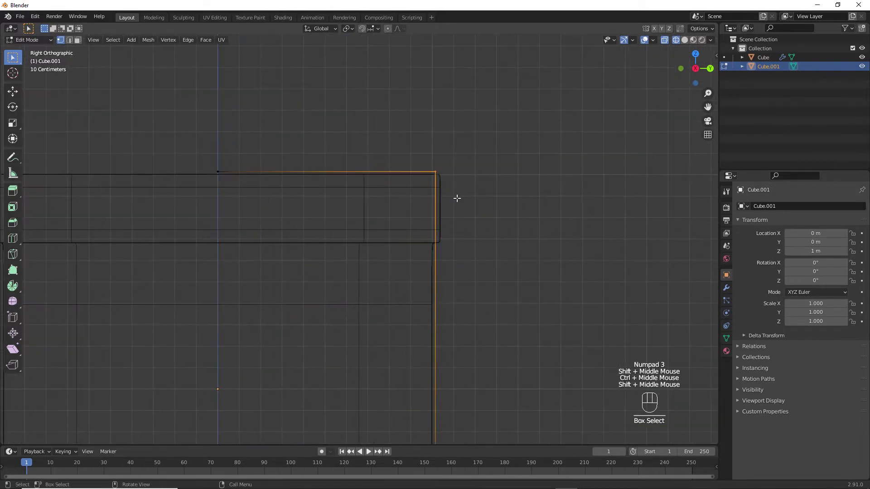
pyautogui.press('g')
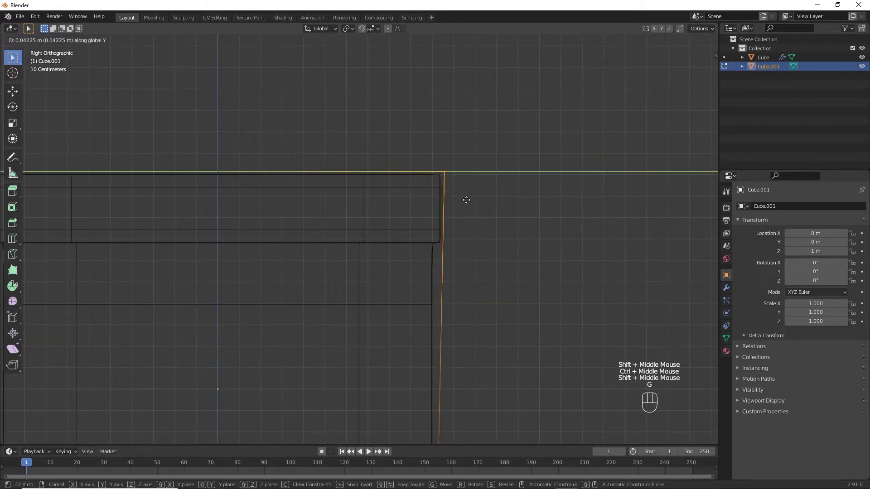
pyautogui.click(467, 200)
# Add a loop cut at the top of the band's vertical face and move it down along Z to the lid's lower edge, about 0.33 m.
pyautogui.moveTo(445, 201); pyautogui.dragTo(433, 301, button='middle')
pyautogui.hotkey('ctrl', 'r')
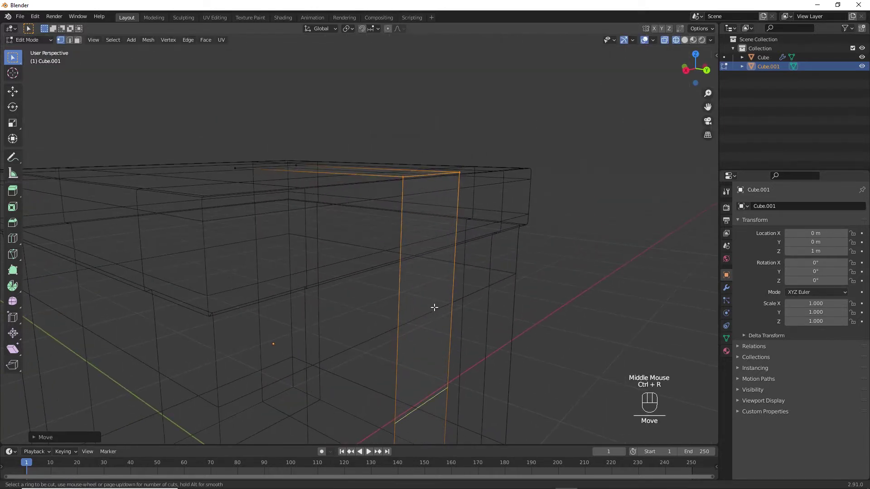
pyautogui.click(433, 307)
pyautogui.click(442, 109)
pyautogui.press('KP_3')
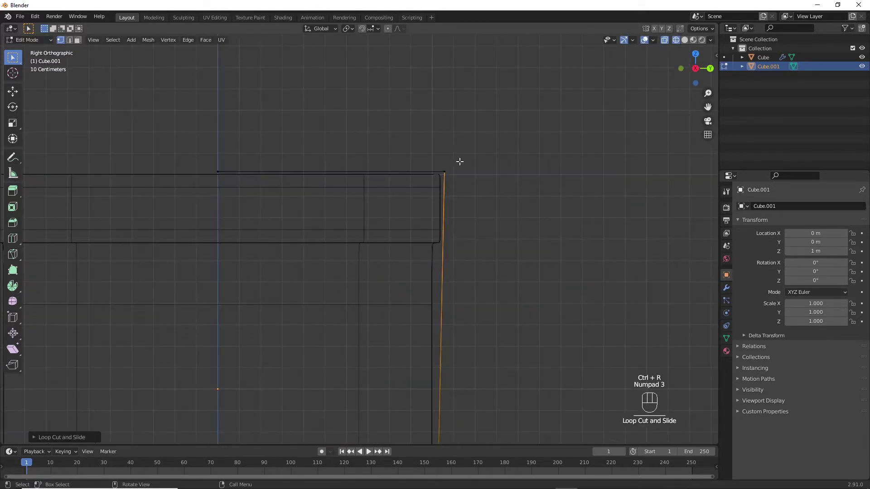
pyautogui.press('g')
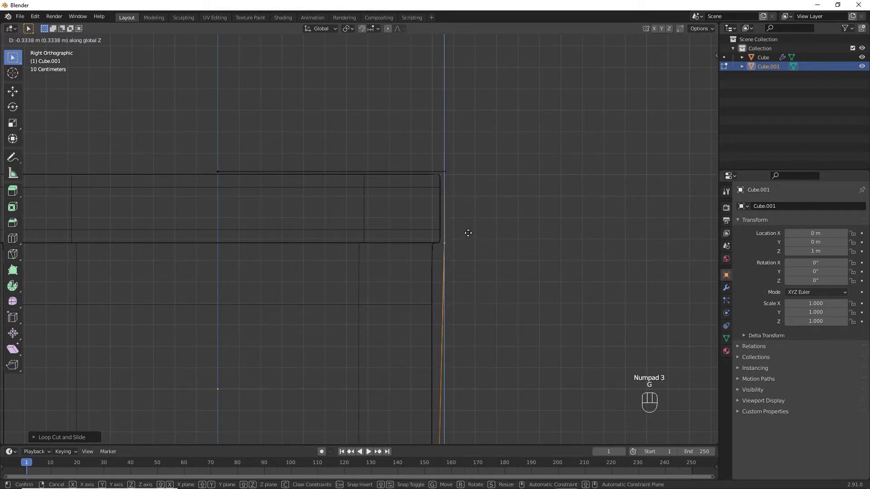
pyautogui.click(469, 231)
pyautogui.click(497, 204)
# Return to solid shading, add two lengthwise loop cuts to the band and spread them along X close to its side edges.
pyautogui.moveTo(497, 203)
pyautogui.mouseDown(button='middle')
pyautogui.moveTo(465, 220)
pyautogui.moveTo(426, 222)
pyautogui.mouseUp(button='middle')
pyautogui.hotkey('shift', 'z')
pyautogui.hotkey('ctrl', 'r')
pyautogui.scroll(1, 415, 211)
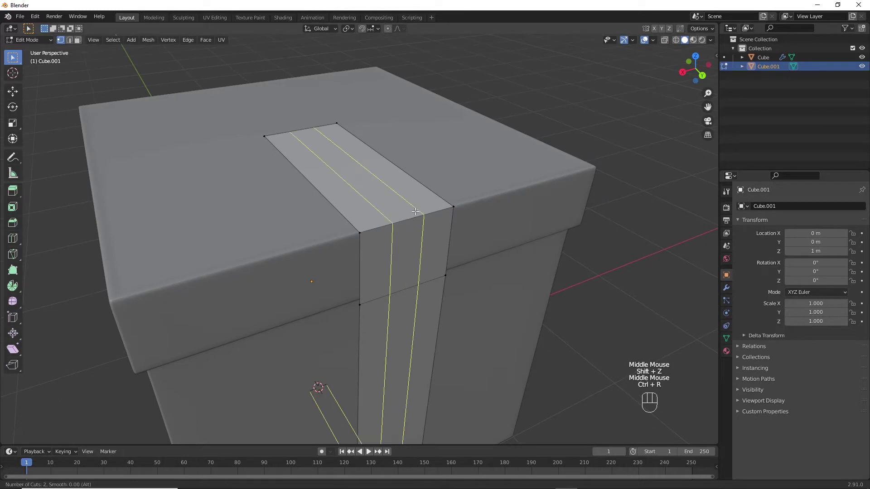
pyautogui.click(416, 211)
pyautogui.rightClick(415, 211)
pyautogui.press('s')
pyautogui.press('x')
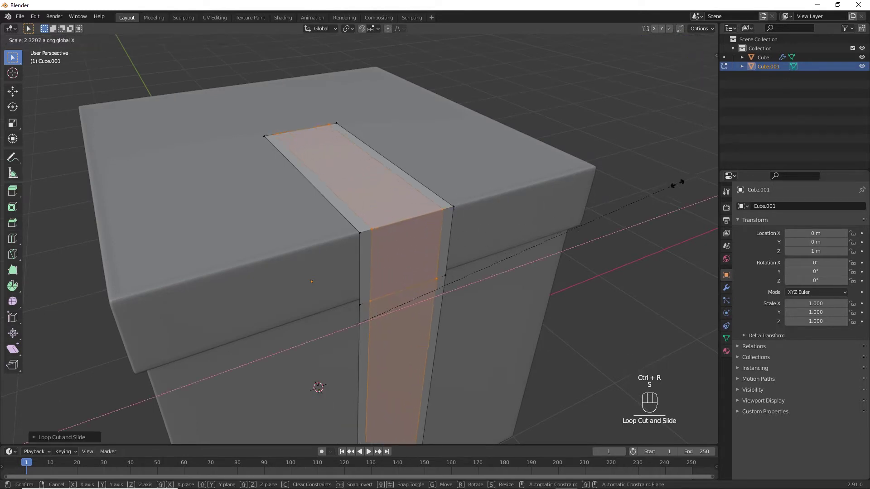
pyautogui.click(41, 171)
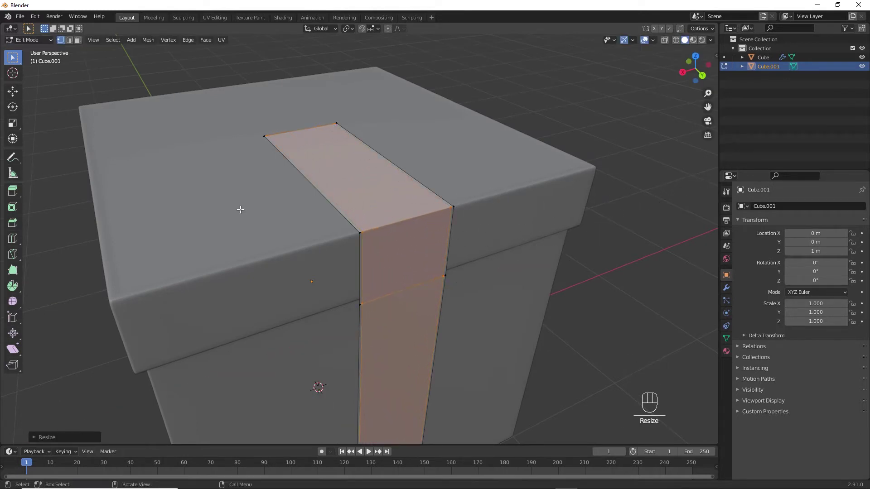
# Add supporting loop cuts on both sides of the band's upper corner, sliding each close to the bend.
pyautogui.hotkey('ctrl', 'r')
pyautogui.click(394, 211)
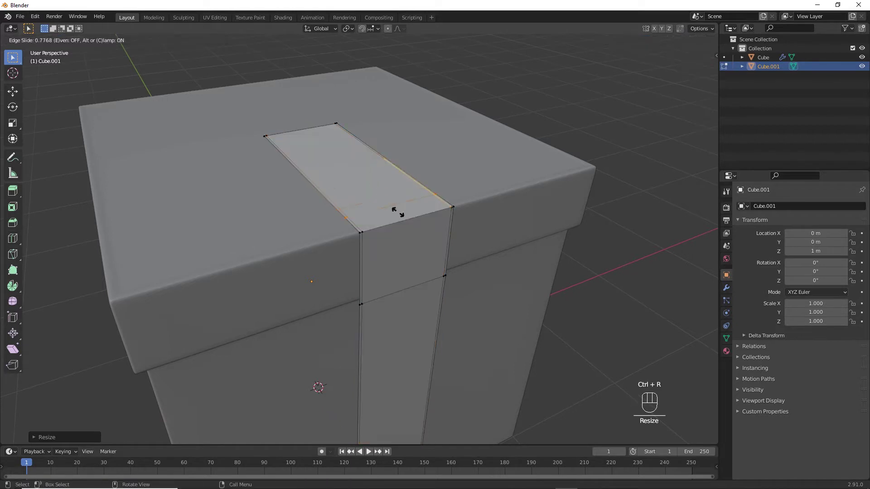
pyautogui.click(404, 221)
pyautogui.keyDown('ctrl'); pyautogui.moveTo(394, 258); pyautogui.dragTo(394, 243, button='middle'); pyautogui.keyUp('ctrl')
pyautogui.hotkey('ctrl', 'r')
pyautogui.click(368, 252)
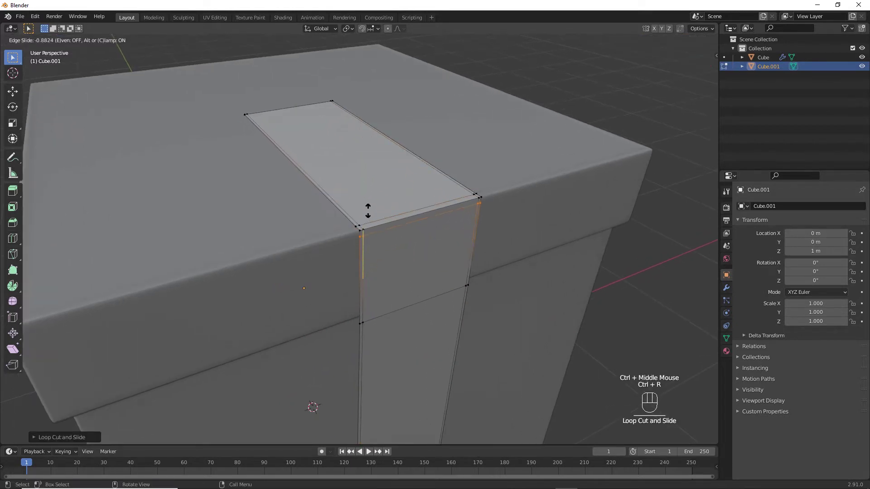
pyautogui.click(367, 211)
# Add supporting loop cuts just above and just below the band's crease at the lid's lower edge.
pyautogui.hotkey('ctrl', 'r')
pyautogui.click(381, 271)
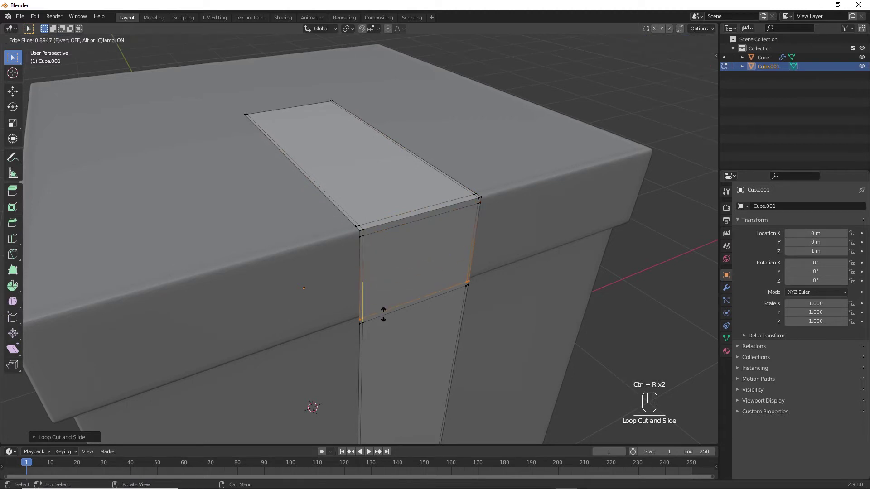
pyautogui.click(383, 315)
pyautogui.moveTo(384, 314); pyautogui.dragTo(378, 308, button='middle')
pyautogui.hotkey('ctrl', 'r')
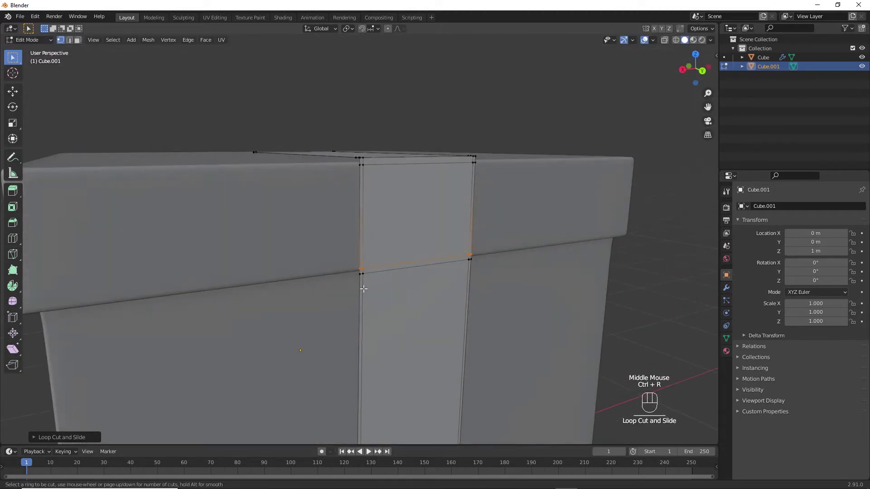
pyautogui.click(394, 336)
pyautogui.click(386, 118)
# Add supporting loop cuts on both sides of the band's bottom corner, sliding each close to the bend.
pyautogui.keyDown('ctrl'); pyautogui.moveTo(386, 118); pyautogui.dragTo(390, 263, button='middle'); pyautogui.keyUp('ctrl')
pyautogui.moveTo(389, 263)
pyautogui.mouseDown(button='middle')
pyautogui.moveTo(378, 288)
pyautogui.moveTo(385, 272)
pyautogui.mouseUp(button='middle')
pyautogui.keyDown('shift'); pyautogui.moveTo(385, 272); pyautogui.dragTo(388, 281, button='middle'); pyautogui.keyUp('shift')
pyautogui.hotkey('ctrl', 'r')
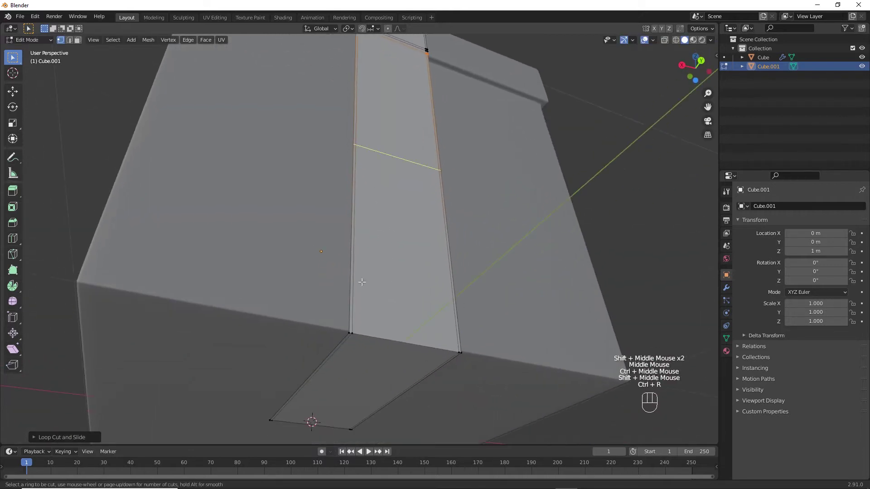
pyautogui.click(356, 294)
pyautogui.click(357, 392)
pyautogui.hotkey('ctrl', 'r')
pyautogui.click(356, 385)
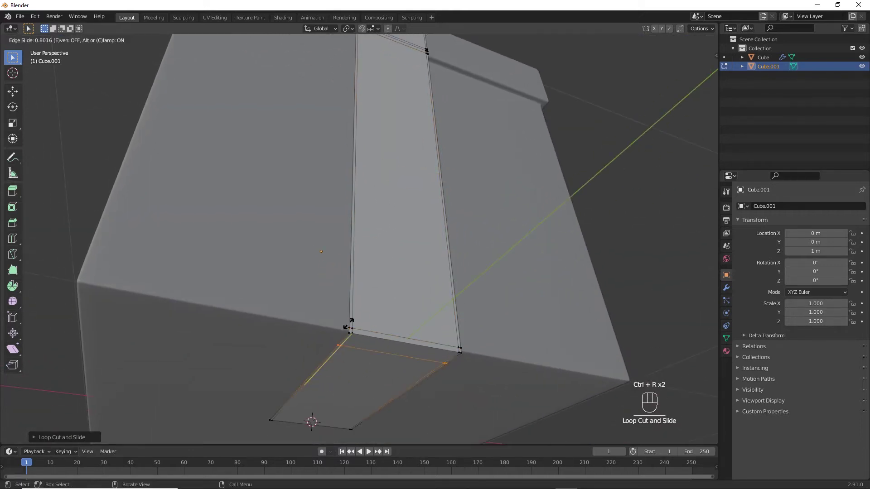
pyautogui.click(352, 315)
# Add seven evenly spaced lengthwise loop cuts between the band's side edges, without sliding them.
pyautogui.moveTo(352, 316); pyautogui.dragTo(380, 224, button='middle')
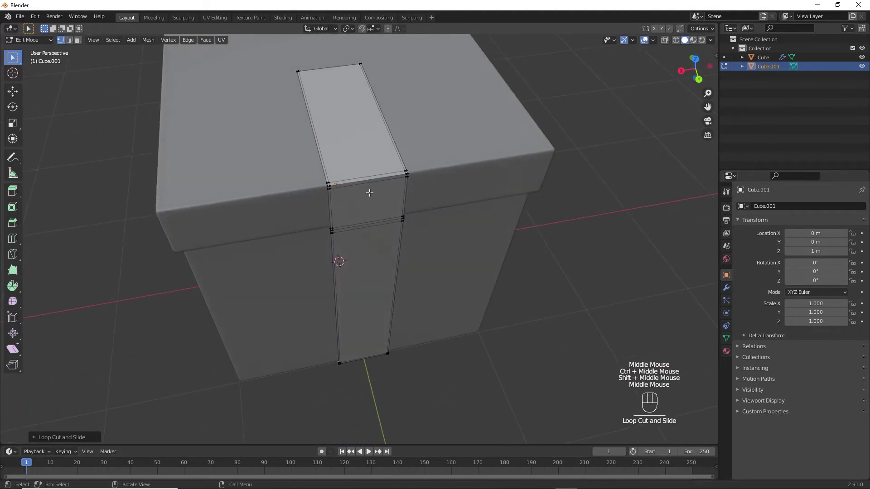
pyautogui.hotkey('ctrl', 'r')
pyautogui.scroll(1, 367, 183)
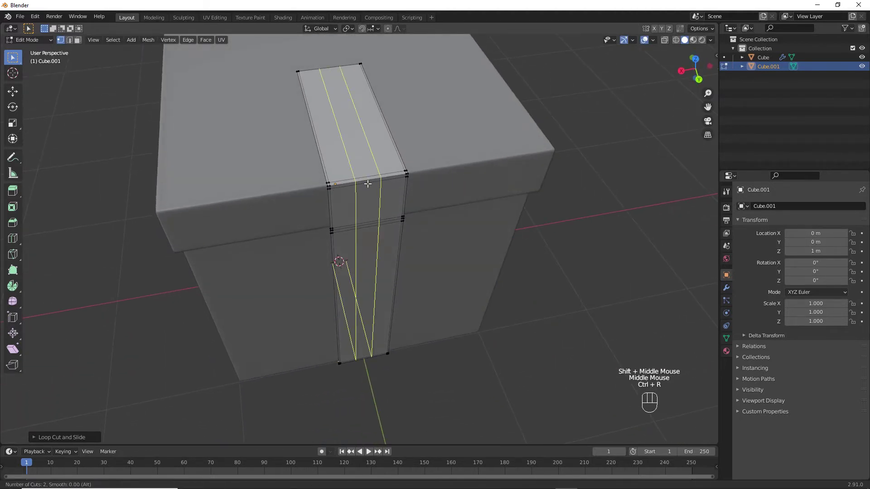
pyautogui.scroll(4, 368, 183)
pyautogui.click(367, 184)
pyautogui.rightClick(368, 183)
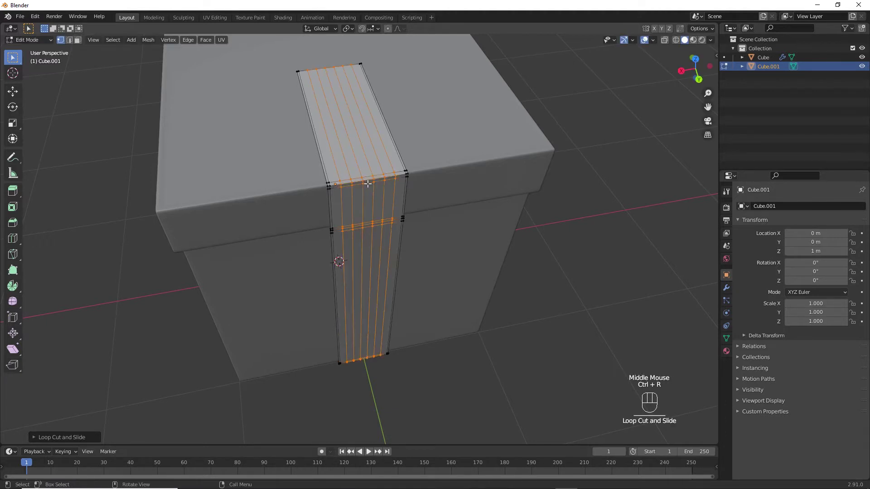
pyautogui.click(34, 435)
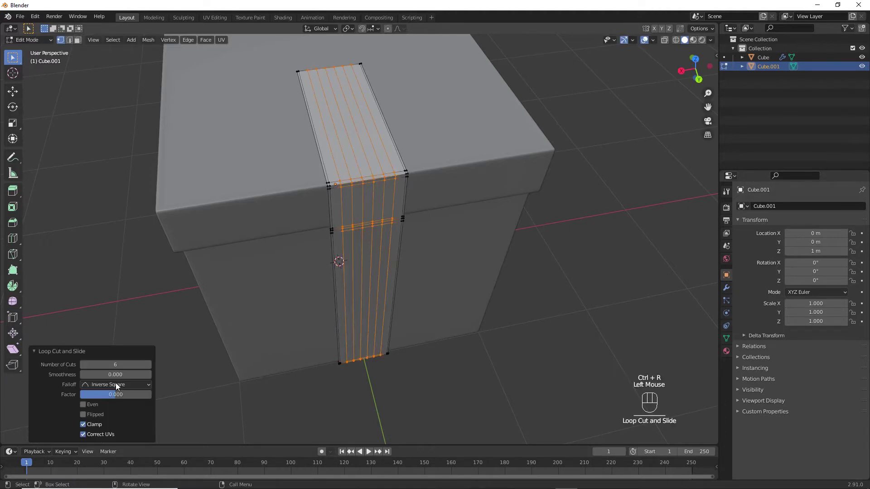
pyautogui.moveTo(115, 364); pyautogui.dragTo(122, 364)
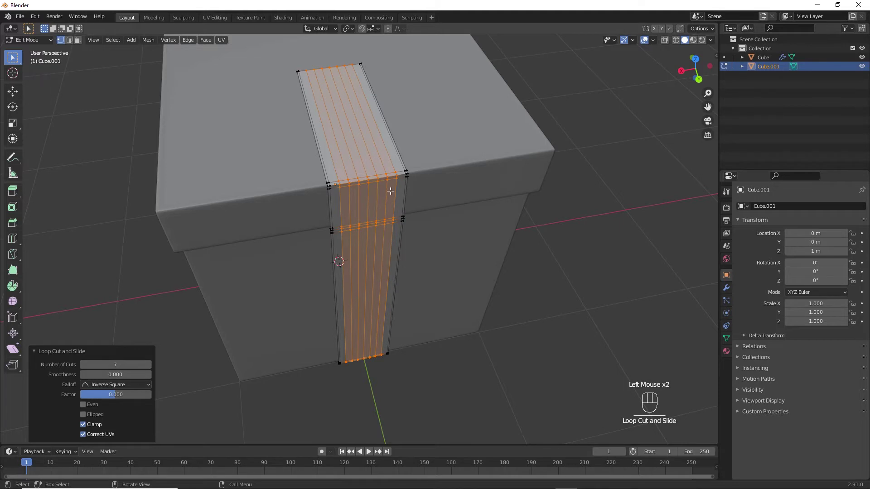
# Add eight evenly spaced crosswise loop cuts to the band's section on top of the lid, without sliding them.
pyautogui.hotkey('ctrl', 'r')
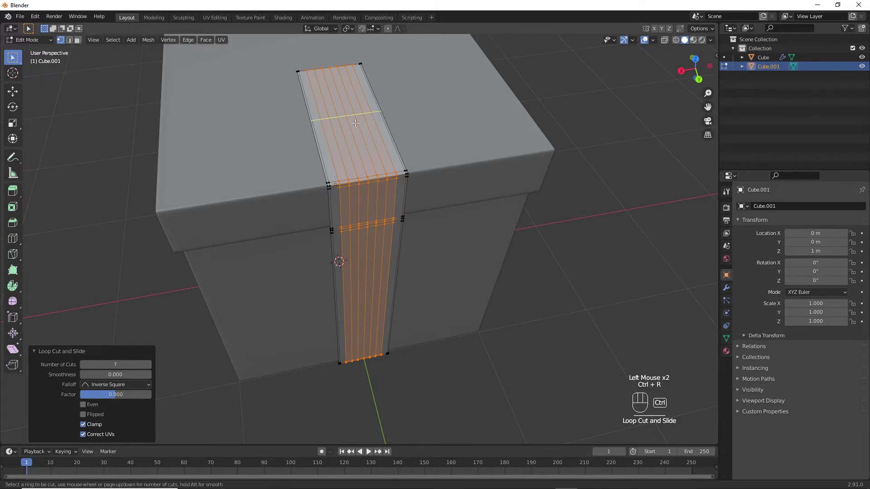
pyautogui.scroll(3, 356, 123)
pyautogui.scroll(4, 356, 122)
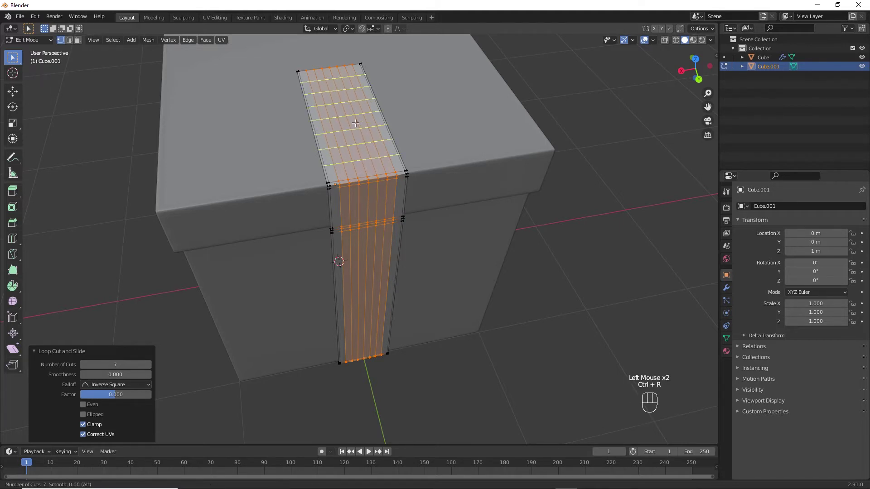
pyautogui.click(356, 122)
pyautogui.rightClick(356, 123)
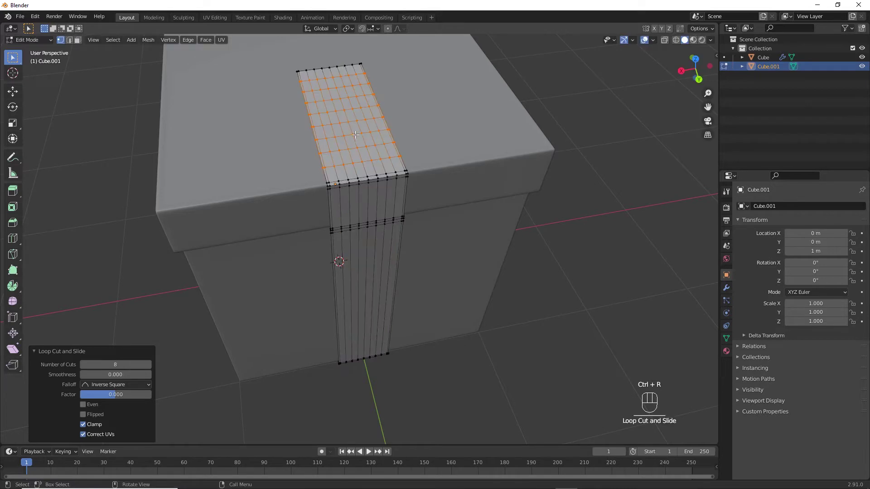
# Select every other lengthwise edge line on the band's top section, four in all, stopping one segment short of the outer corner.
pyautogui.moveTo(355, 135); pyautogui.dragTo(410, 242, button='middle')
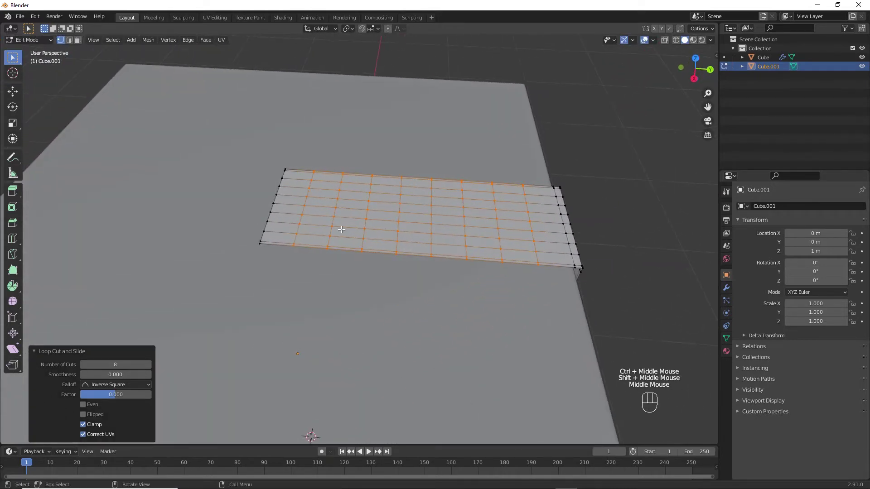
pyautogui.press('2')
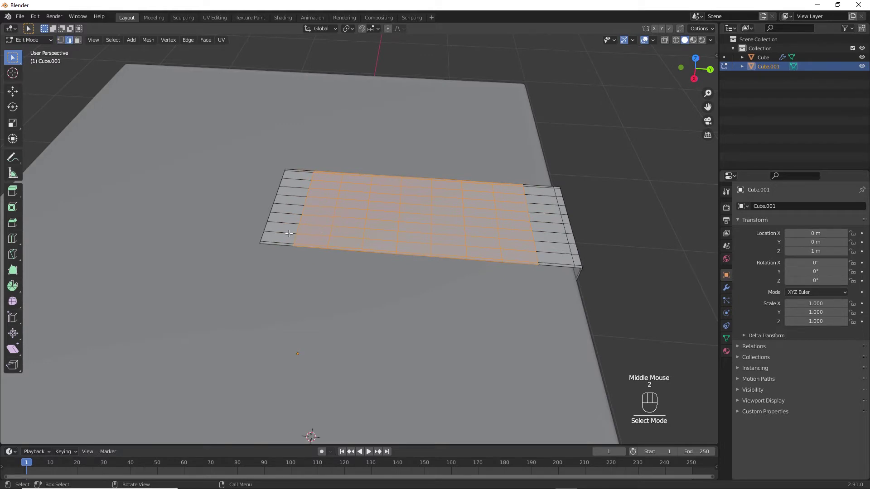
pyautogui.click(289, 234)
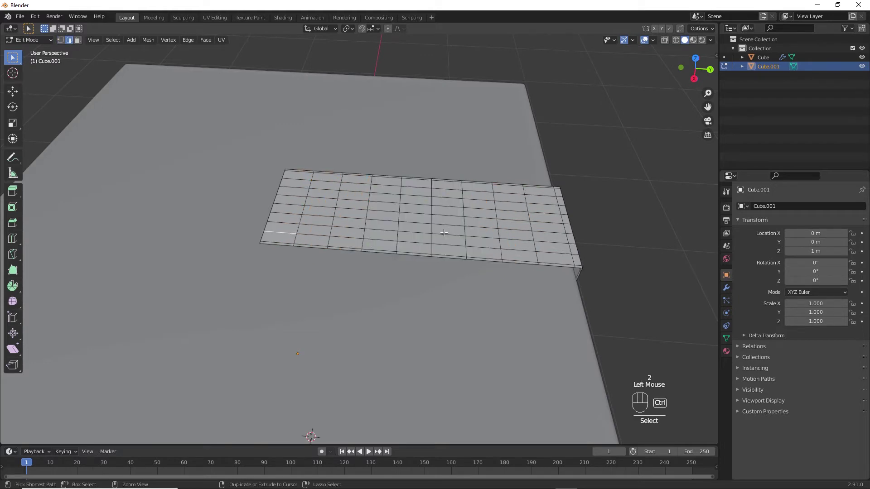
pyautogui.keyDown('ctrl'); pyautogui.click(516, 248); pyautogui.keyUp('ctrl')
pyautogui.keyDown('shift'); pyautogui.click(520, 230); pyautogui.keyUp('shift')
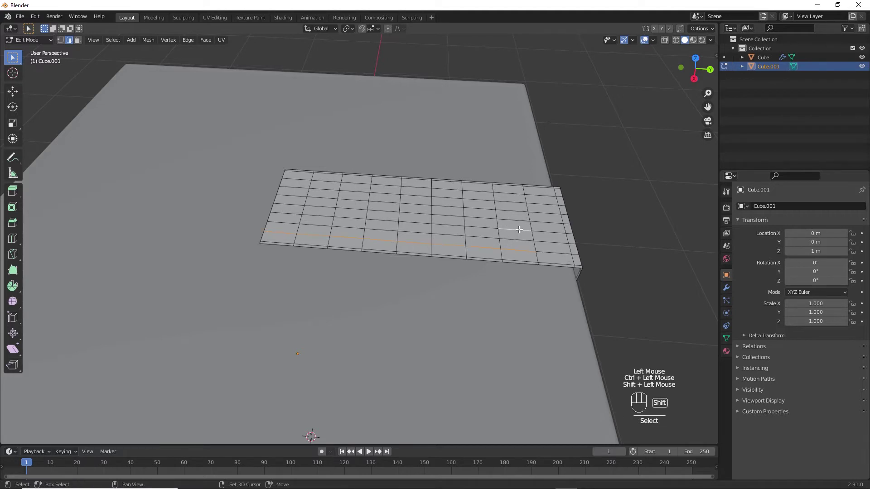
pyautogui.keyDown('ctrl'); pyautogui.click(293, 213); pyautogui.keyUp('ctrl')
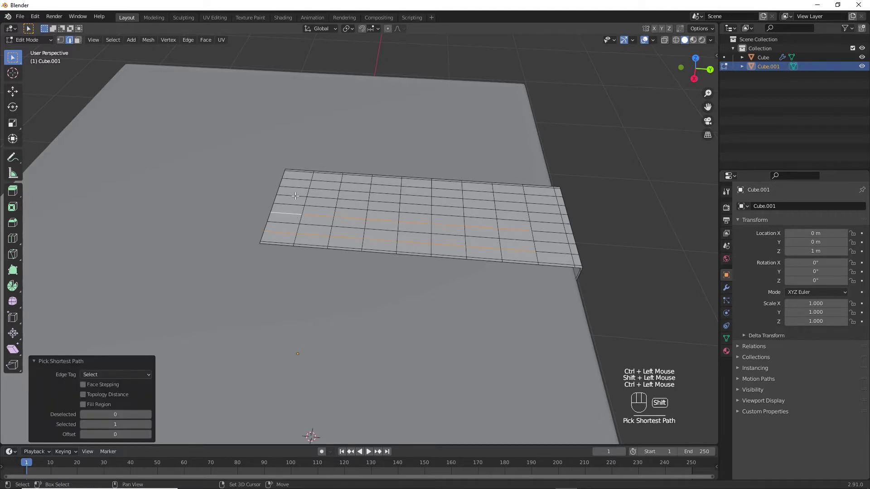
pyautogui.keyDown('shift'); pyautogui.click(296, 195); pyautogui.keyUp('shift')
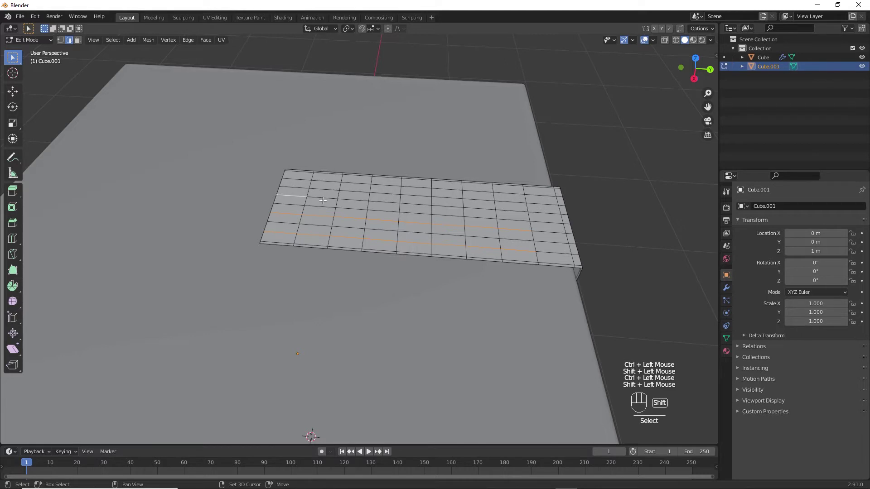
pyautogui.keyDown('ctrl'); pyautogui.click(507, 205); pyautogui.keyUp('ctrl')
pyautogui.keyDown('shift'); pyautogui.click(510, 193); pyautogui.keyUp('shift')
pyautogui.keyDown('ctrl'); pyautogui.click(304, 179); pyautogui.keyUp('ctrl')
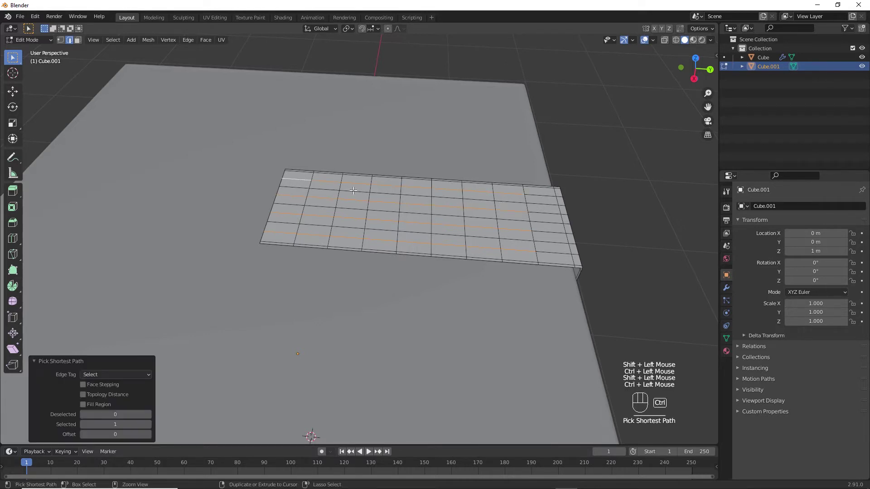
# Raise the selected edge lines about 0.026 m along Z and rotate them -1.94° in the right side view, sloping down towards the lid's edge.
pyautogui.press('KP_3')
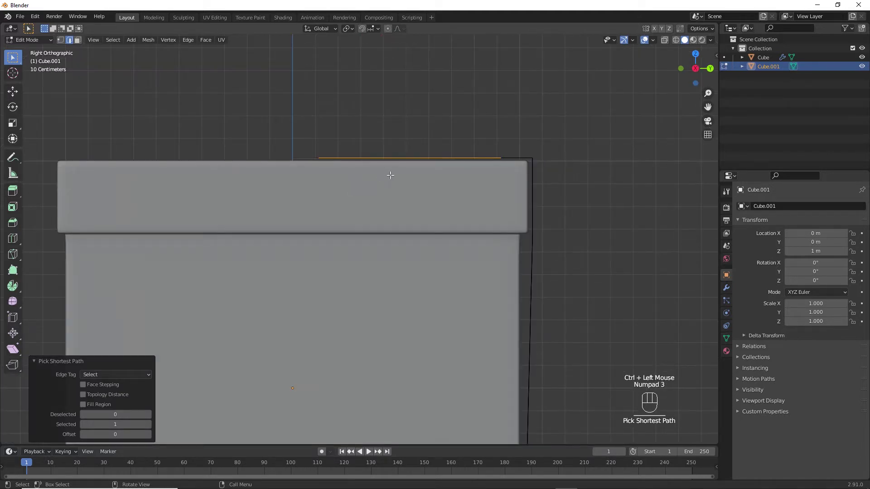
pyautogui.press('g')
pyautogui.press('z')
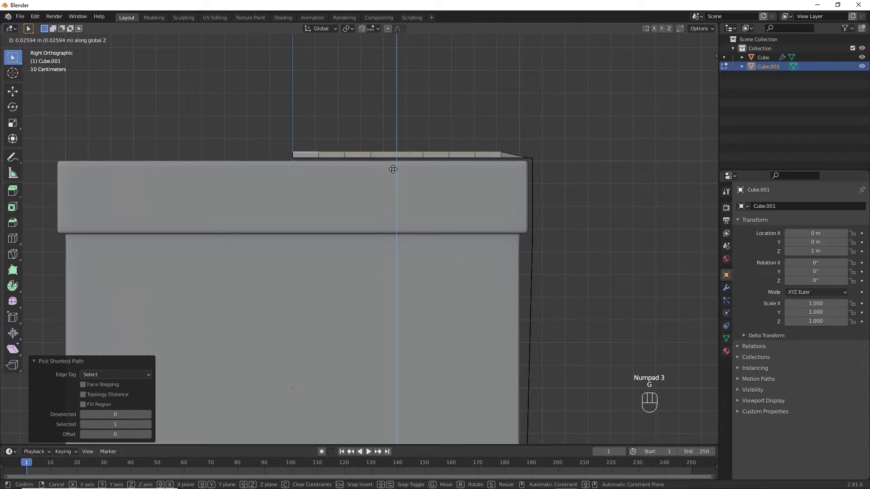
pyautogui.click(393, 169)
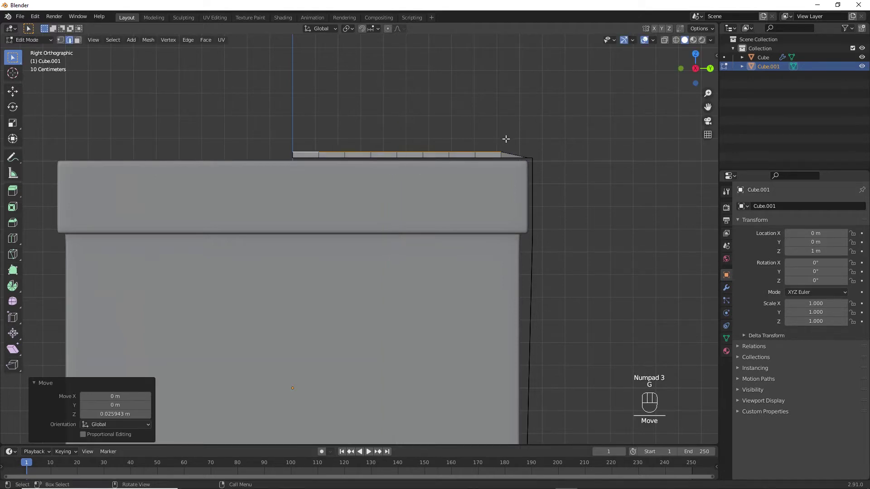
pyautogui.press('r')
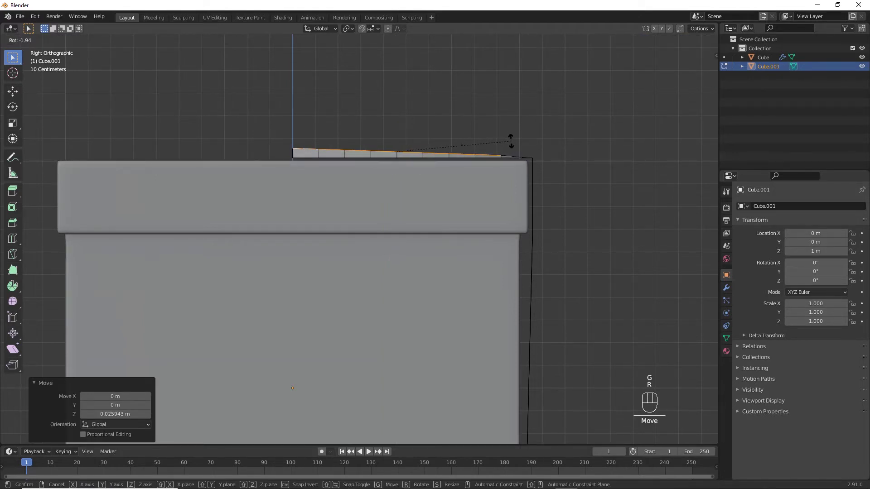
pyautogui.click(510, 141)
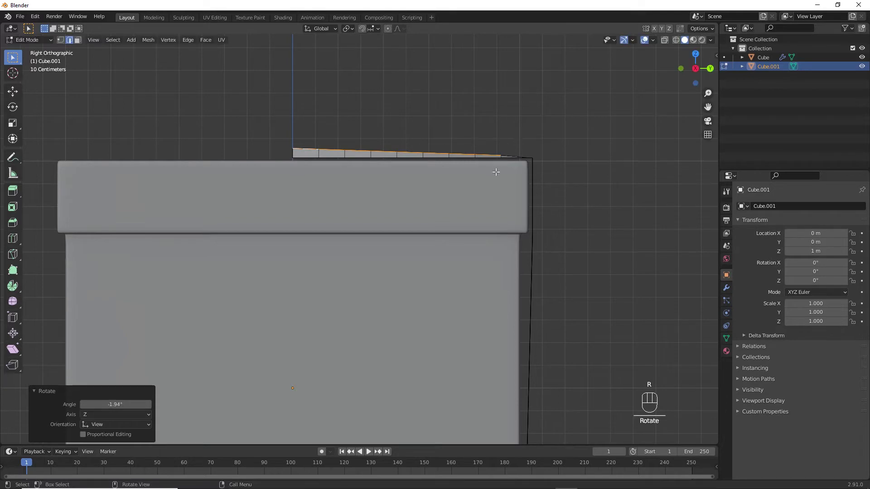
# Narrow the band's pleated inner end to about 0.629 along X, using proportional editing with smooth falloff and size 1.
pyautogui.moveTo(495, 172); pyautogui.dragTo(391, 218, button='middle')
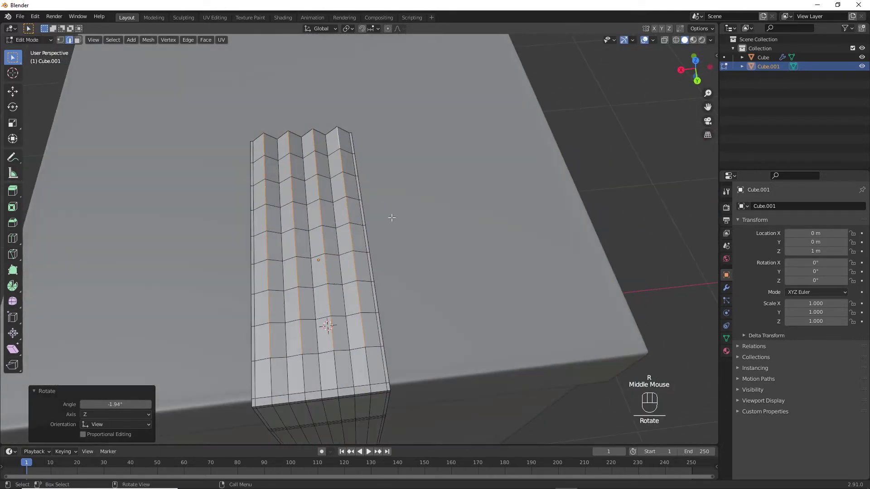
pyautogui.keyDown('alt'); pyautogui.click(320, 134); pyautogui.keyUp('alt')
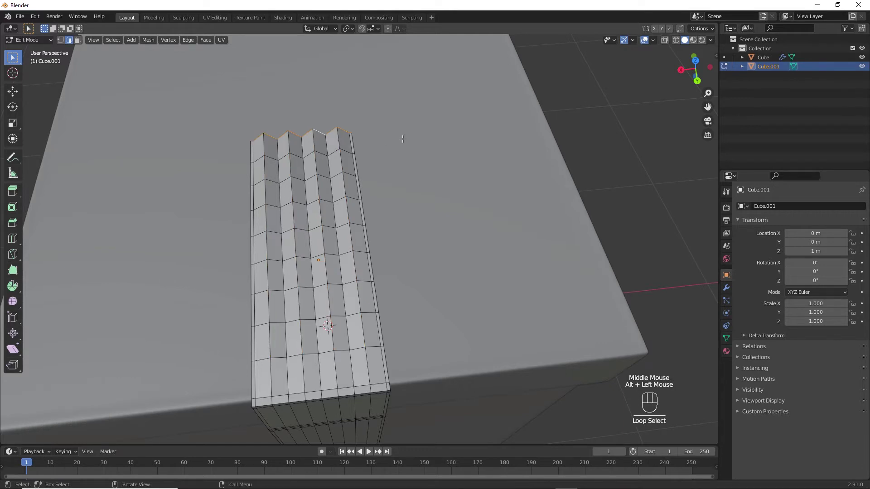
pyautogui.press('o')
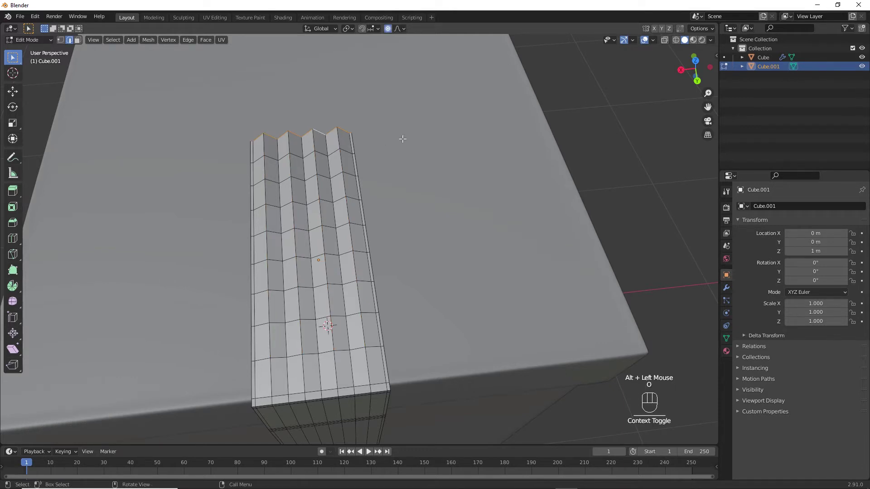
pyautogui.press('s')
pyautogui.press('x')
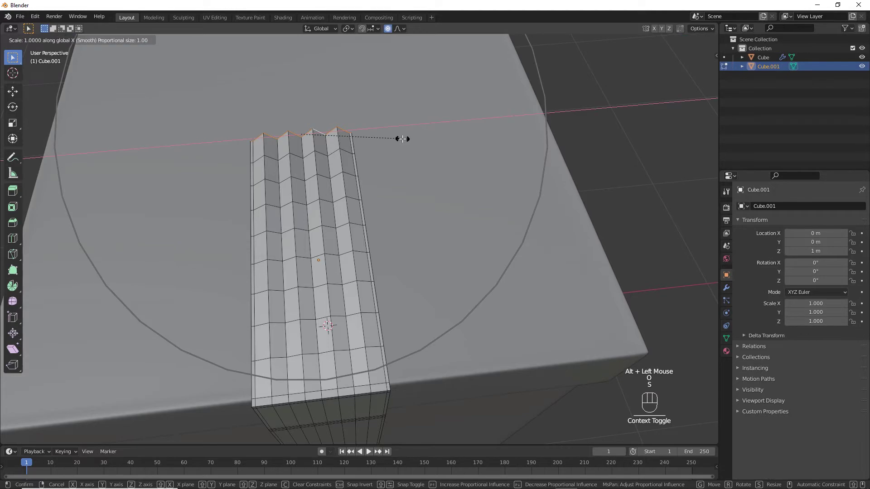
pyautogui.click(362, 145)
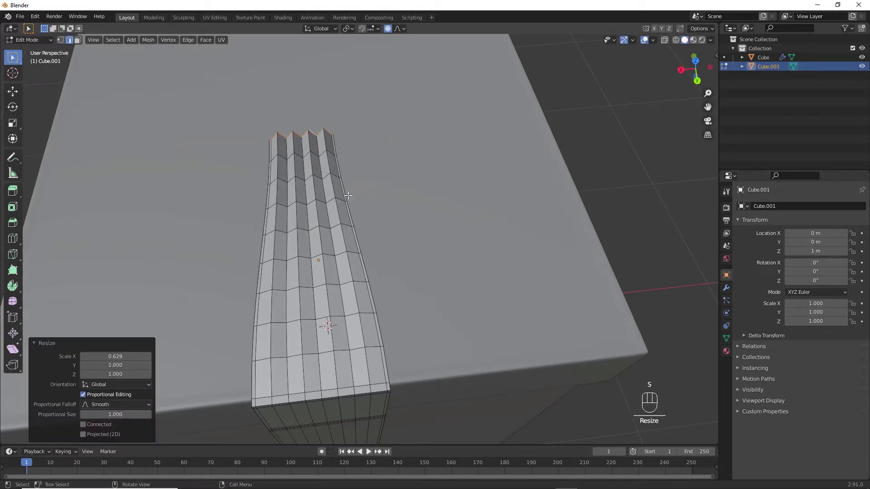
# In Object Mode, give the band a level 2 Subdivision modifier and shade it smooth.
pyautogui.moveTo(347, 195); pyautogui.dragTo(375, 188, button='middle')
pyautogui.press('Tab')
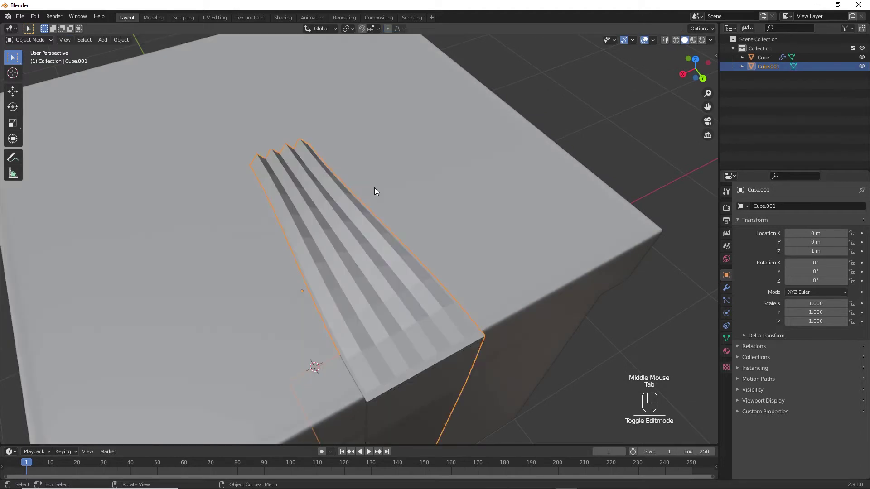
pyautogui.hotkey('ctrl', '2')
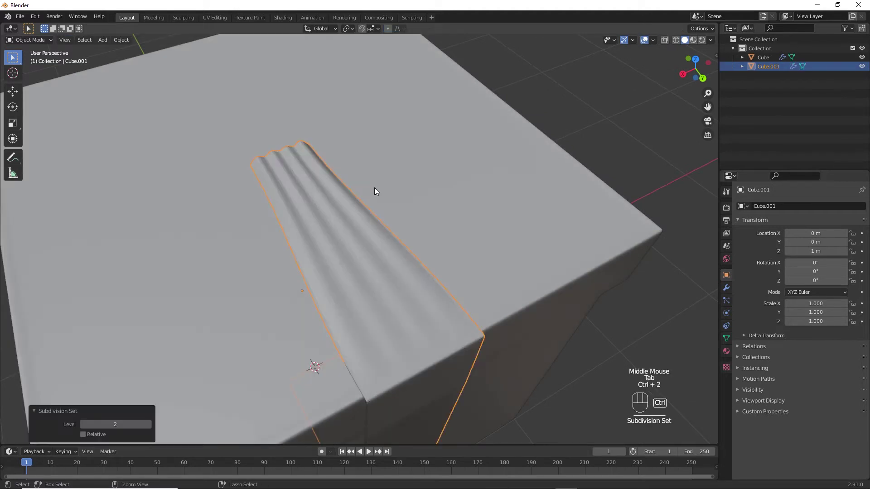
pyautogui.rightClick(344, 227)
pyautogui.click(344, 228)
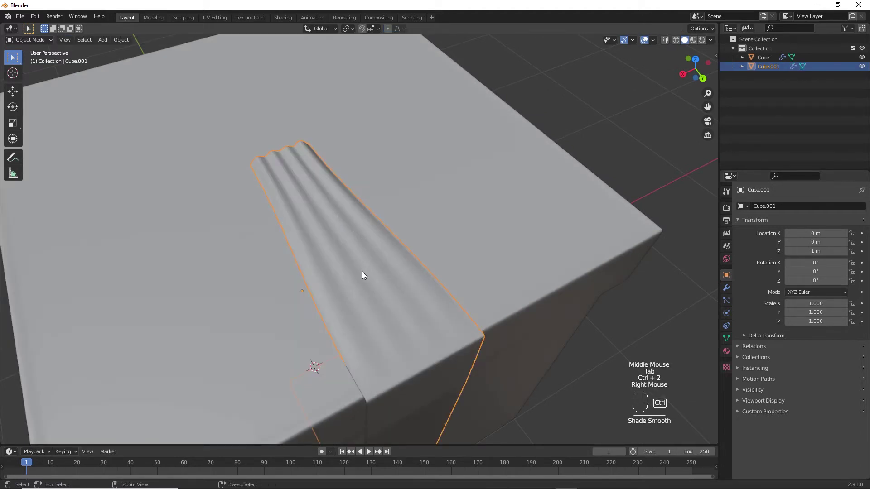
# Add a Solidify modifier to the band after its Subdivision modifier.
pyautogui.moveTo(363, 272); pyautogui.dragTo(406, 273, button='middle')
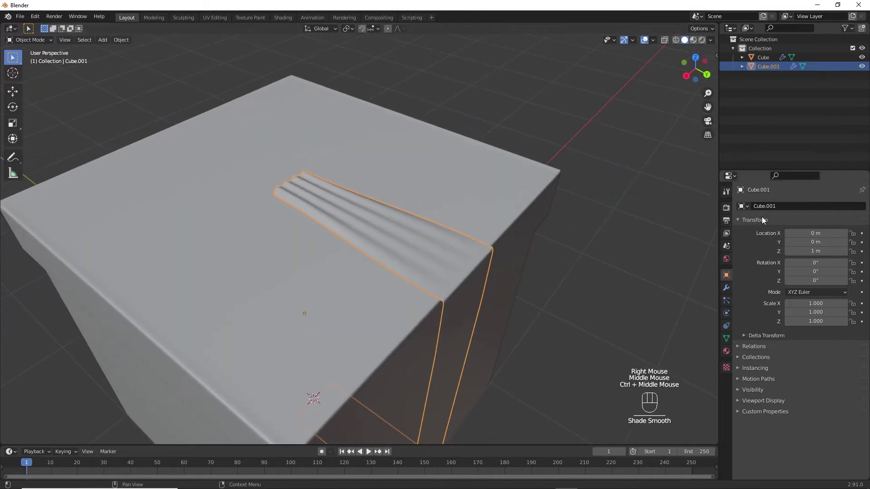
pyautogui.click(727, 288)
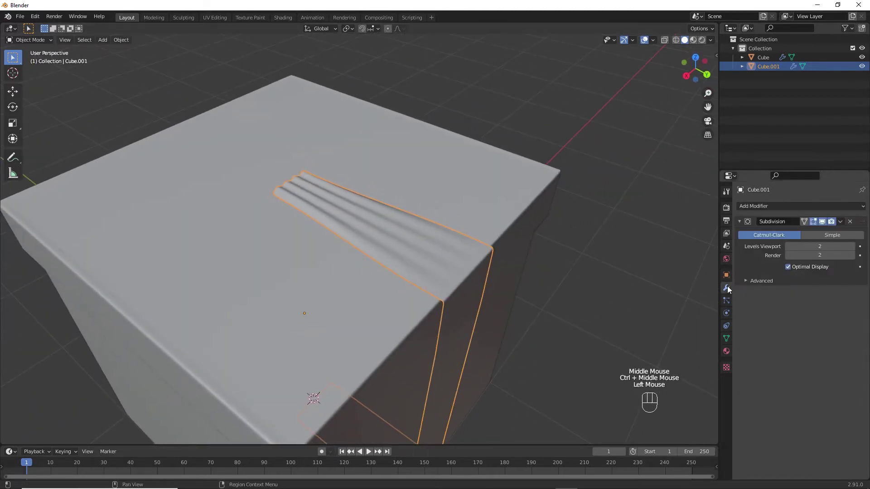
pyautogui.click(792, 206)
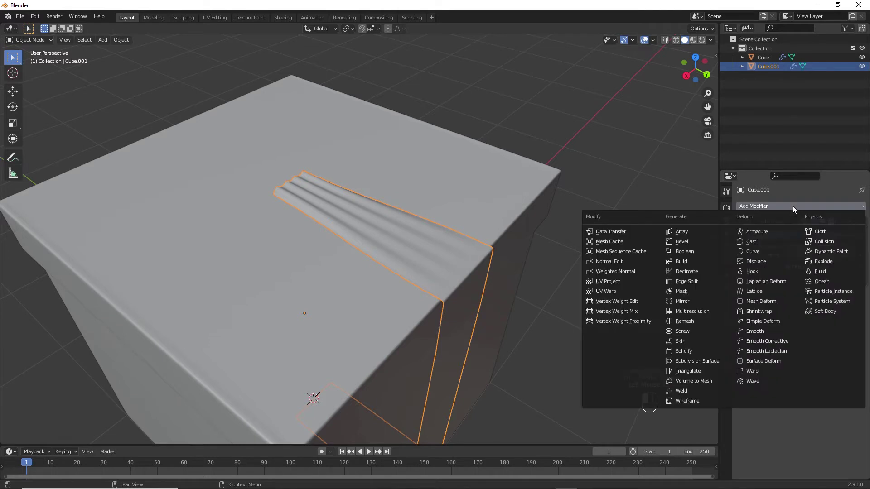
pyautogui.click(692, 349)
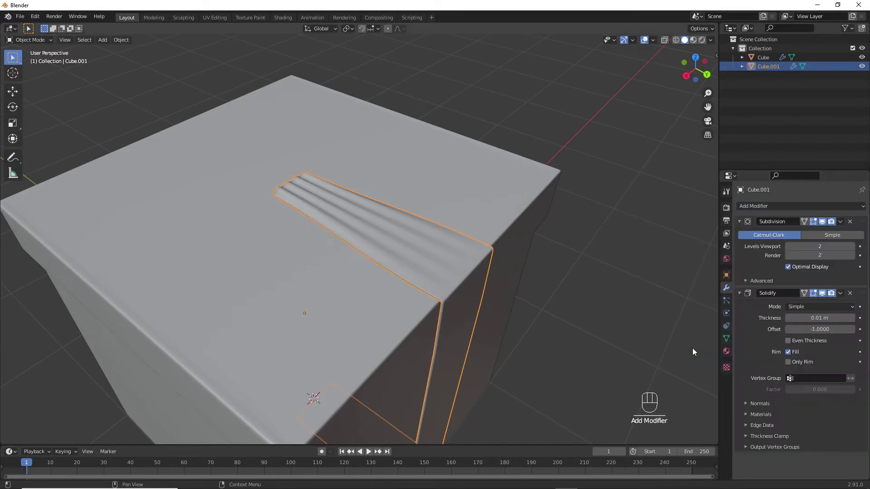
# Add a Mirror modifier to the band and collapse the Subdivision modifier's settings.
pyautogui.click(787, 208)
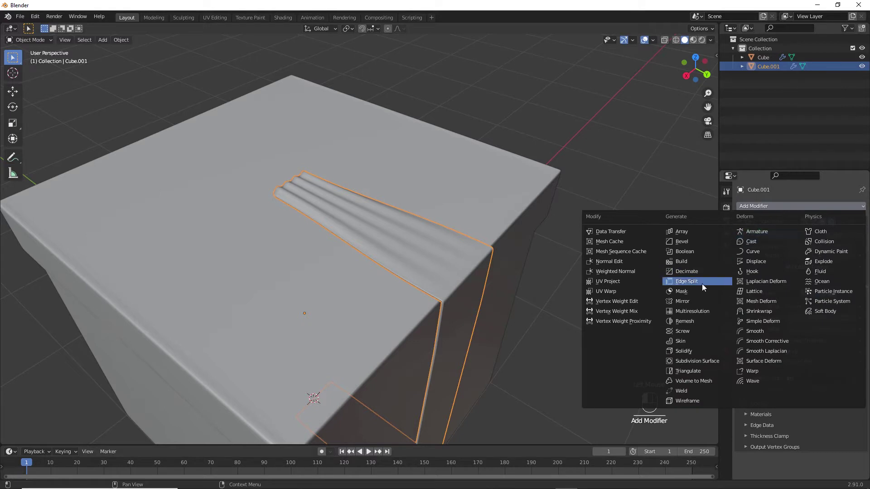
pyautogui.click(687, 302)
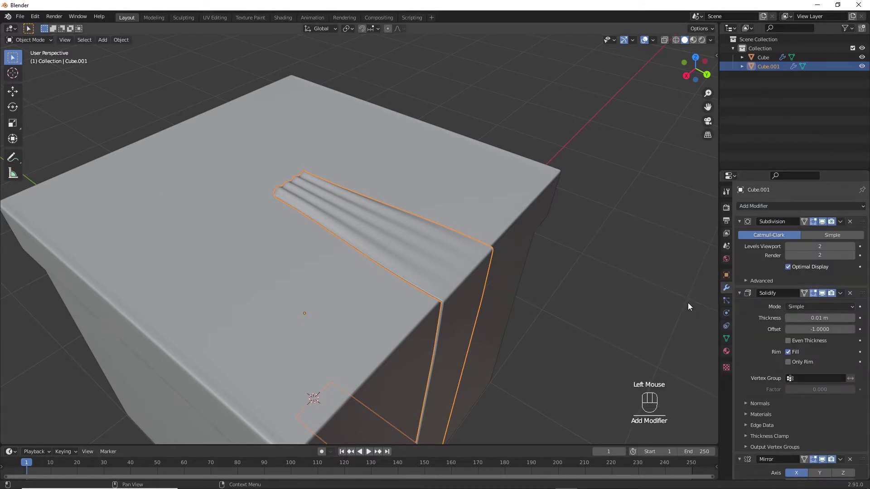
pyautogui.click(740, 222)
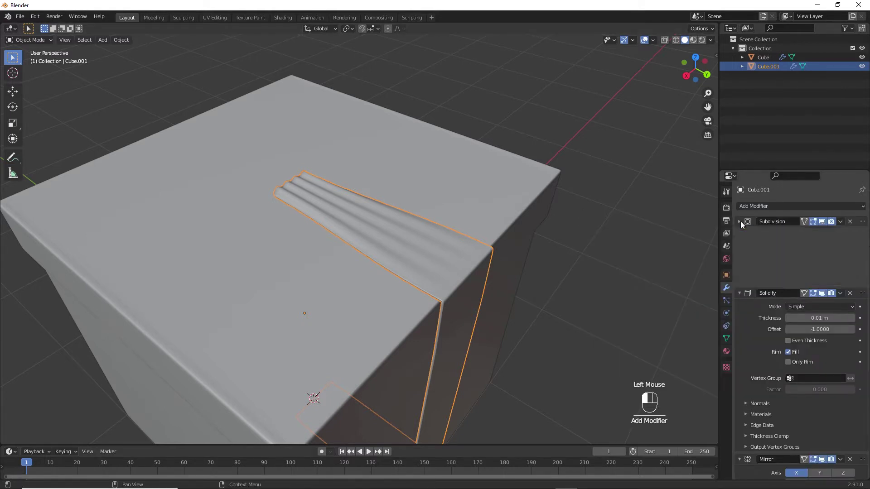
# Mirror the band along Y only instead of X, and place the Mirror modifier first in the modifier stack.
pyautogui.click(739, 234)
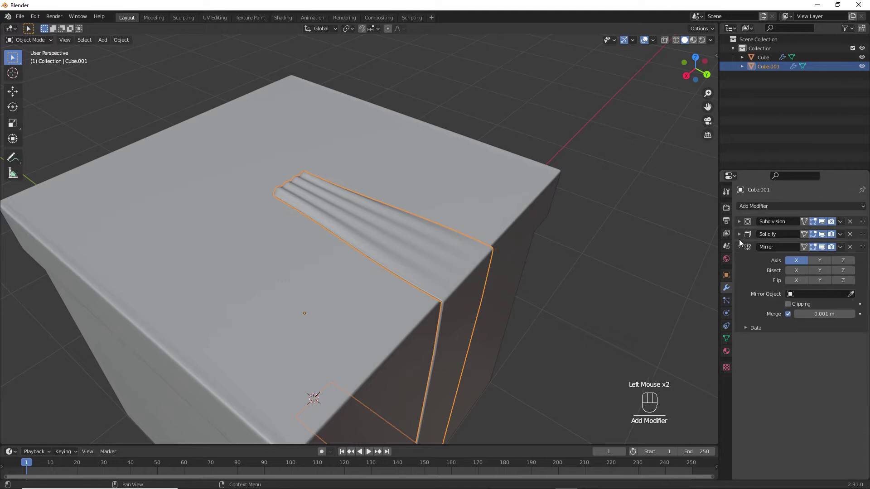
pyautogui.click(816, 260)
pyautogui.click(795, 260)
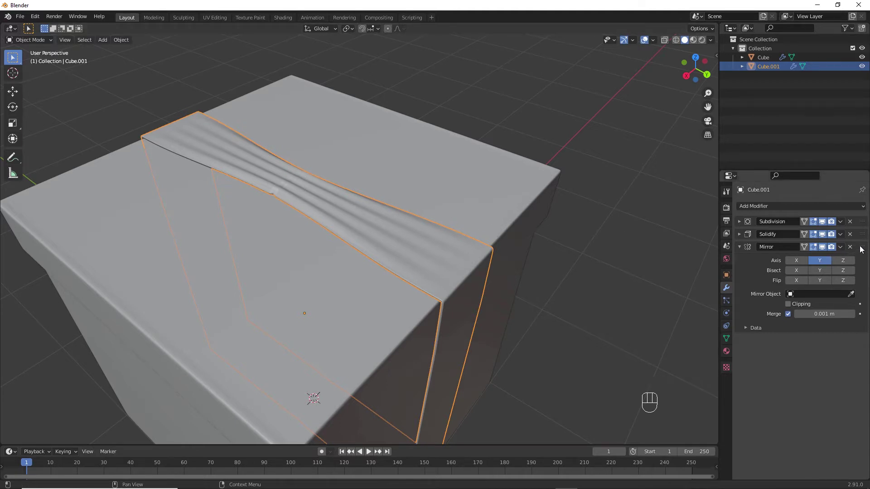
pyautogui.moveTo(862, 247); pyautogui.dragTo(861, 221)
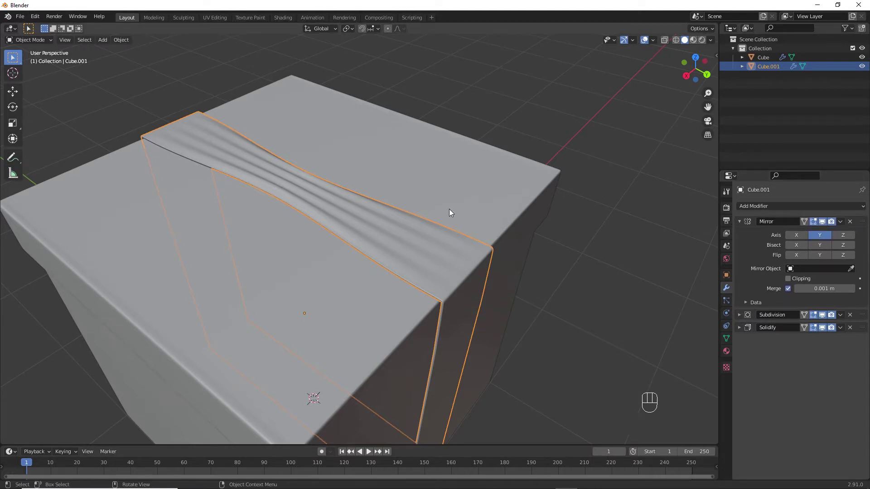
# Rename the pleated band object as "Ruban 01".
pyautogui.press('F2')
pyautogui.write('Ruban 01')
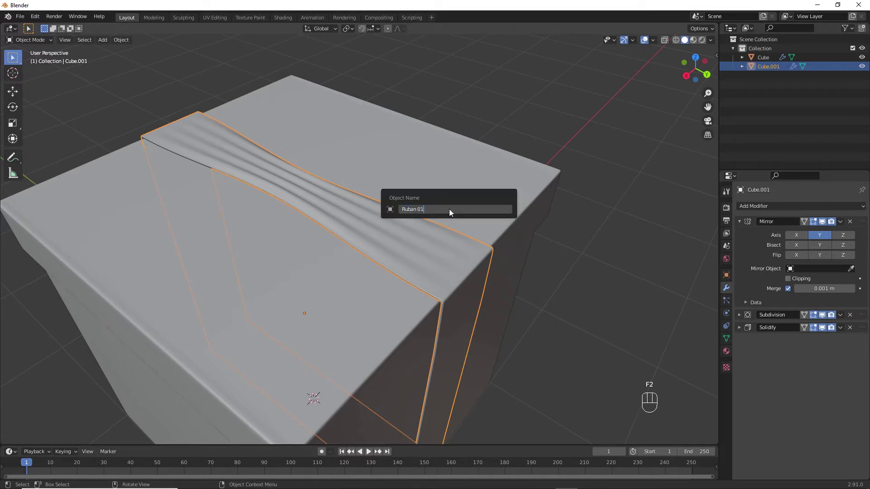
pyautogui.press('Return')
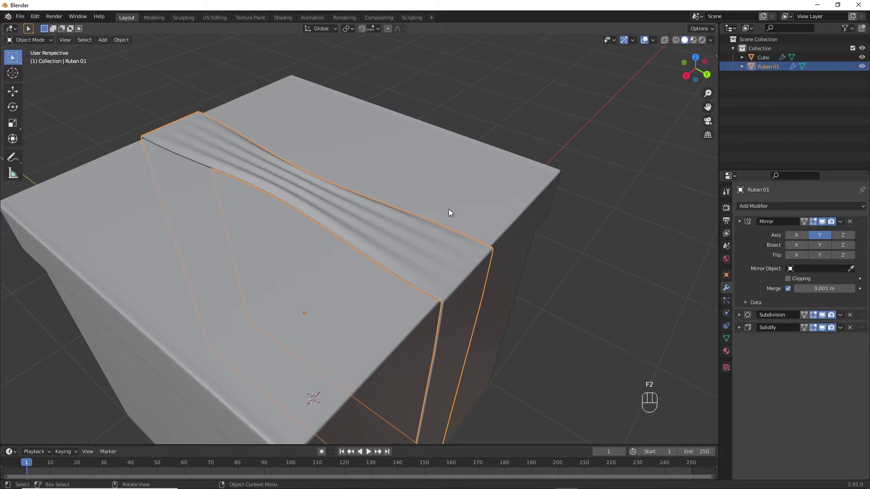
# Try to duplicate the ribbon band and rotate the copy 90° about Z across the box.
pyautogui.hotkey('shift', 'd')
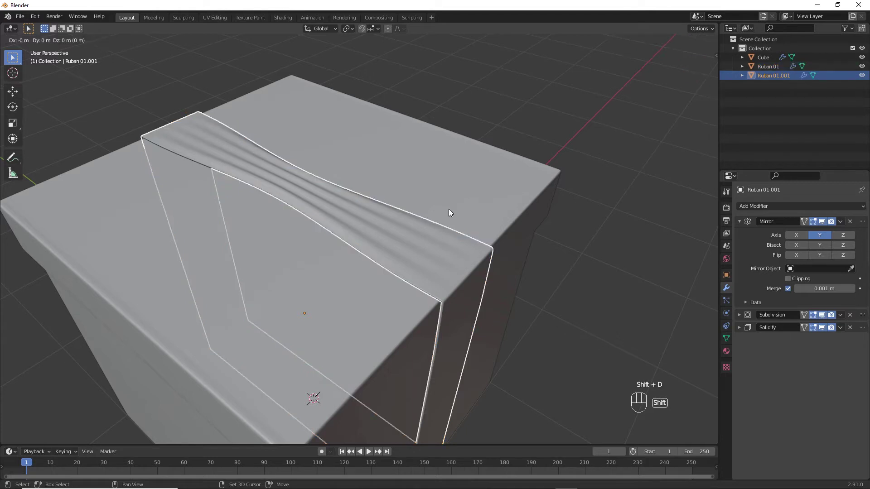
pyautogui.write('rz')
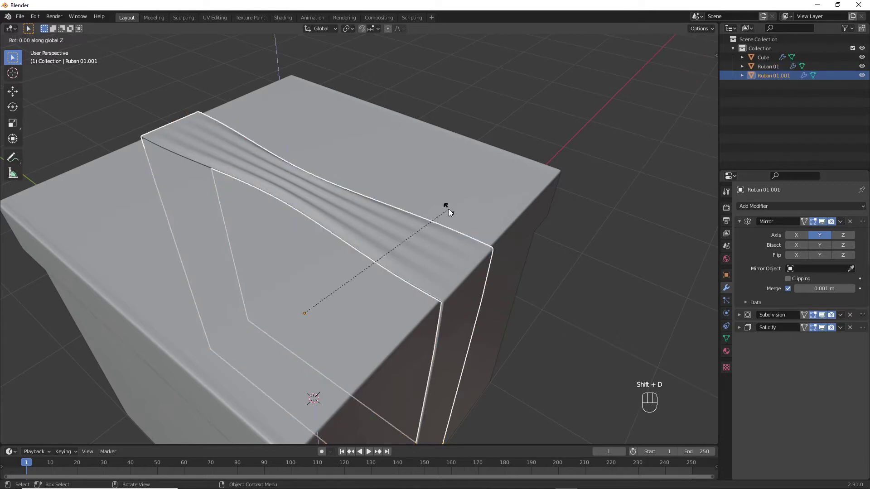
pyautogui.write('90')
pyautogui.press('Return')
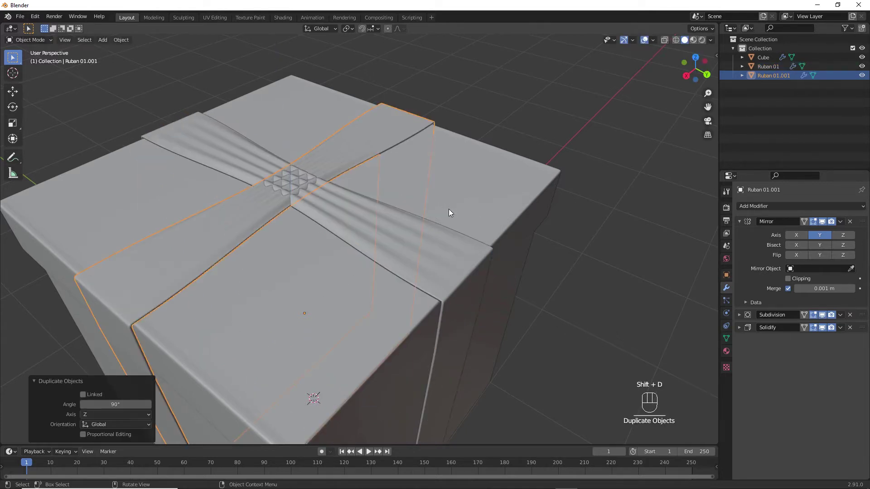
pyautogui.moveTo(372, 255); pyautogui.dragTo(395, 225, button='middle')
pyautogui.hotkey('ctrl', 'z')
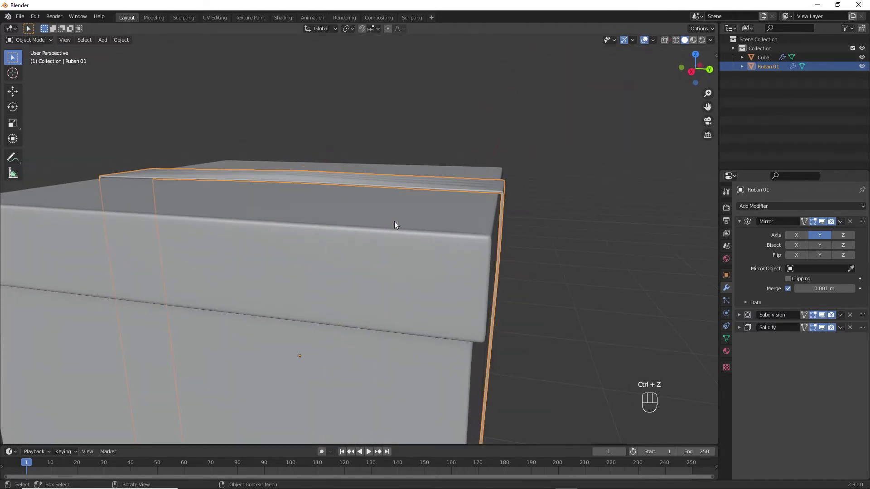
# In Edit Mode with vertex selection, select the ribbon's top vertices from the right view and turn off proportional editing.
pyautogui.press('KP_3')
pyautogui.keyDown('ctrl'); pyautogui.moveTo(493, 181); pyautogui.dragTo(493, 192, button='middle'); pyautogui.keyUp('ctrl')
pyautogui.keyDown('shift'); pyautogui.moveTo(493, 192); pyautogui.dragTo(432, 179, button='middle'); pyautogui.keyUp('shift')
pyautogui.press('Tab')
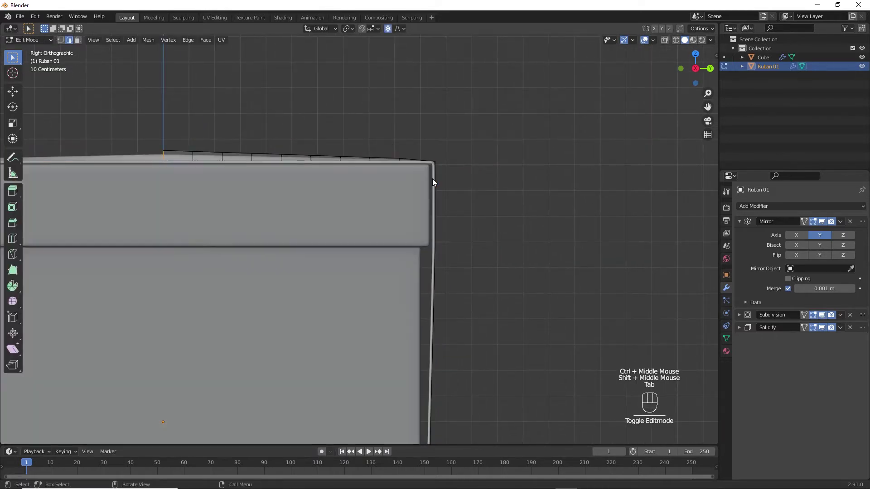
pyautogui.press('1')
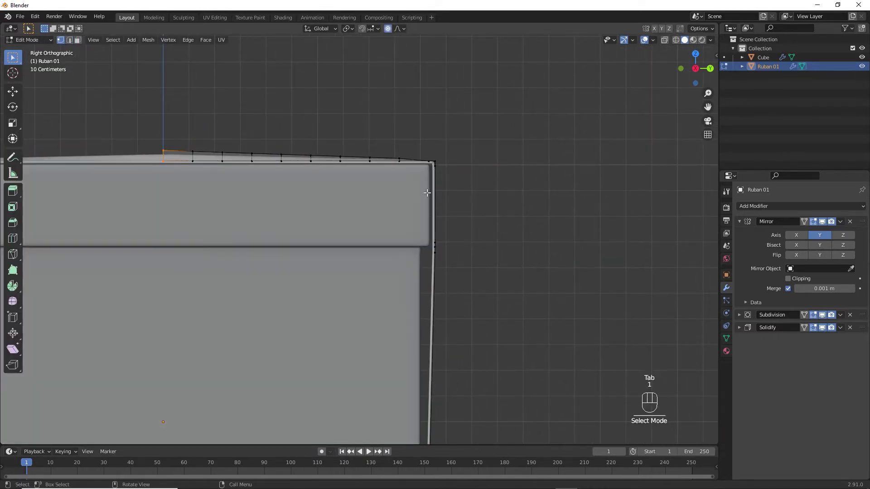
pyautogui.keyDown('ctrl'); pyautogui.moveTo(434, 174); pyautogui.dragTo(419, 178, button='middle'); pyautogui.keyUp('ctrl')
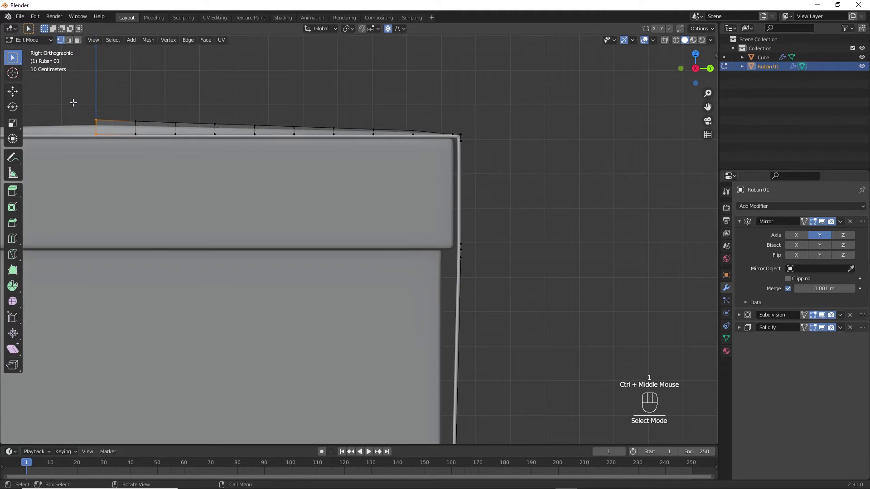
pyautogui.moveTo(72, 101); pyautogui.dragTo(498, 164)
pyautogui.press('g')
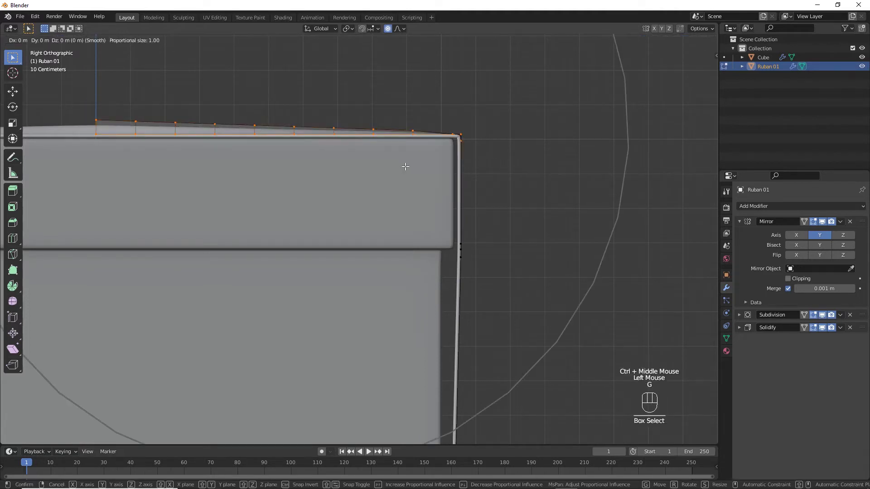
pyautogui.press('Escape')
pyautogui.press('o')
# Try to shift the selected top vertices along Z and select the ribbon's vertices around the lid edge.
pyautogui.press('g')
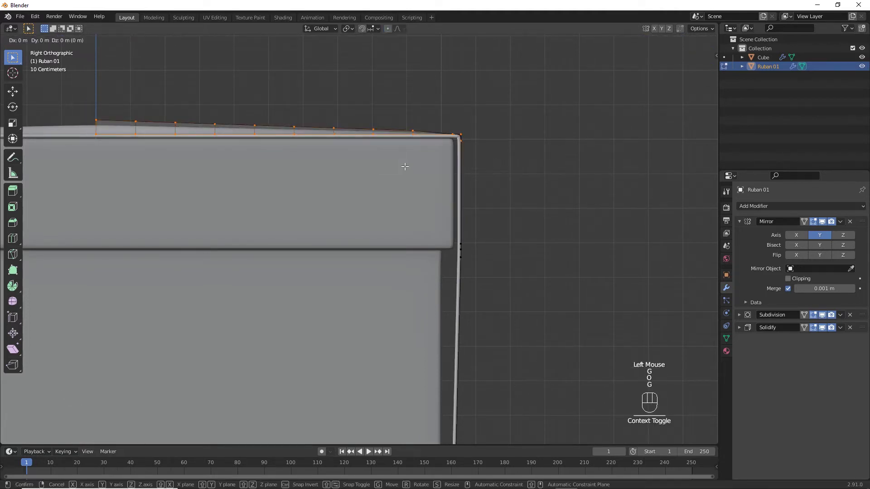
pyautogui.press('z')
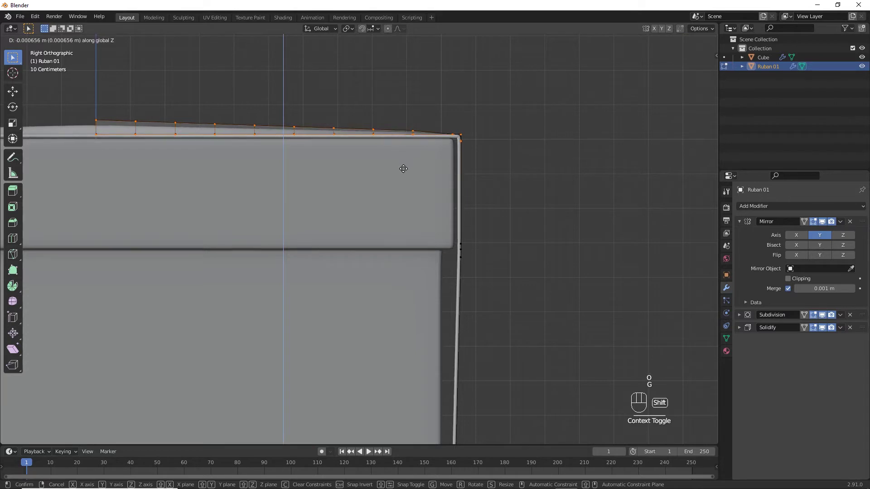
pyautogui.click(405, 167)
pyautogui.moveTo(433, 110); pyautogui.dragTo(516, 281)
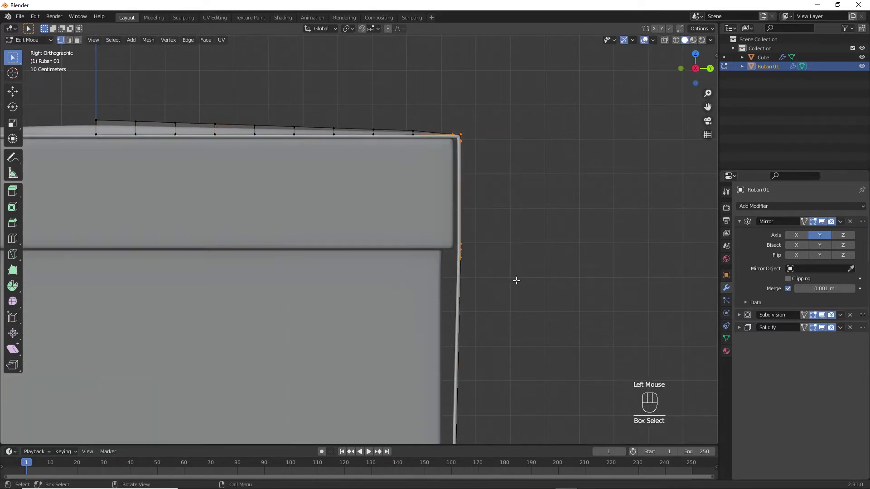
pyautogui.hotkey('ctrl', 'z')
pyautogui.hotkey('ctrl', 'z')
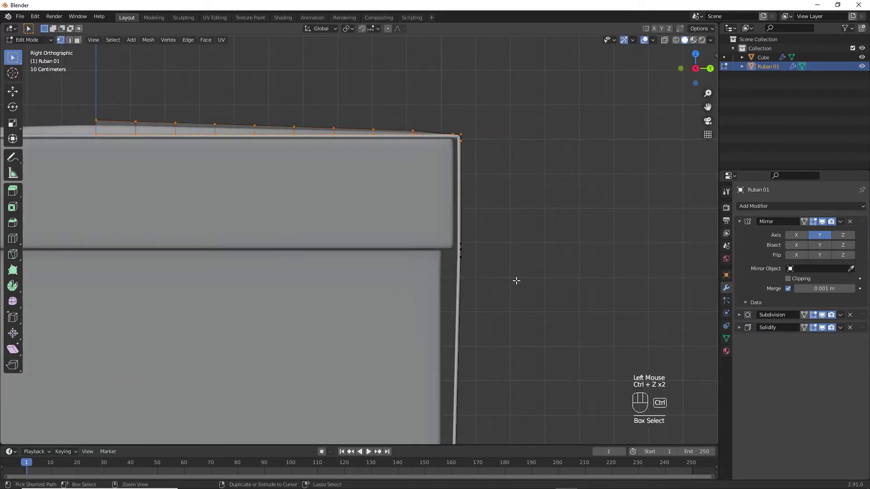
# In wireframe display, select all of the ribbon's top vertices and lower them slightly along Z towards the lid.
pyautogui.hotkey('shift', 'z')
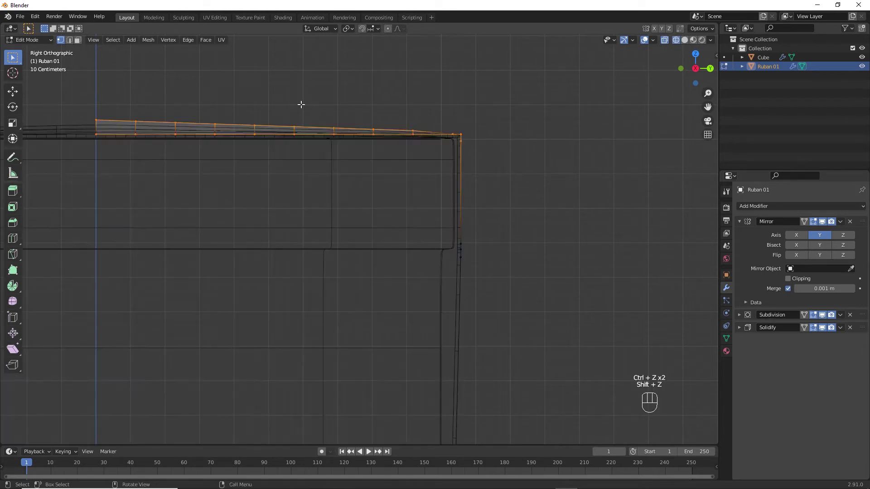
pyautogui.moveTo(83, 89); pyautogui.dragTo(476, 174)
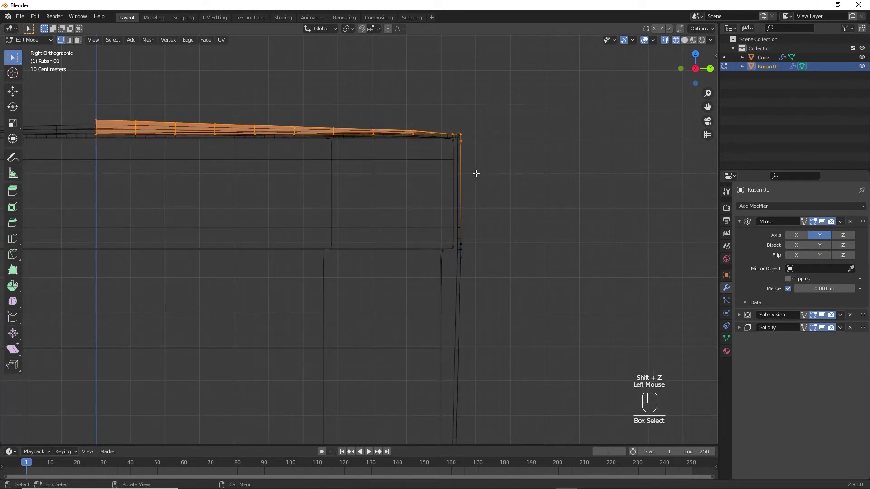
pyautogui.press('g')
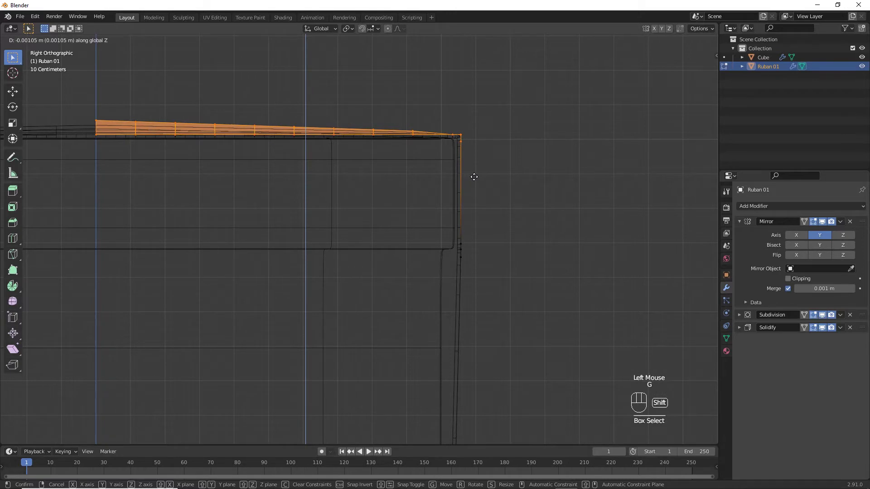
pyautogui.keyDown('shift'); pyautogui.click(482, 151); pyautogui.keyUp('shift')
# Move the ribbon's vertices along the lid's side about 0.008 m inward along Y, closer to the lid.
pyautogui.moveTo(420, 103); pyautogui.dragTo(517, 275)
pyautogui.press('g')
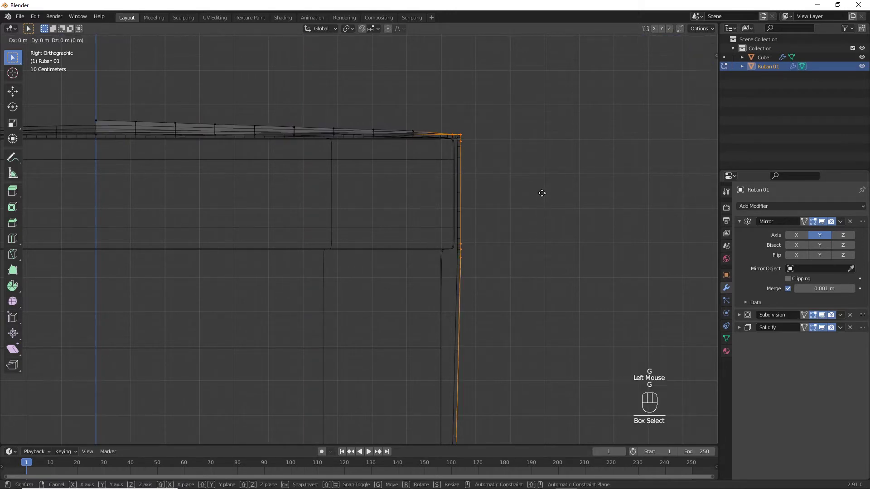
pyautogui.press('y')
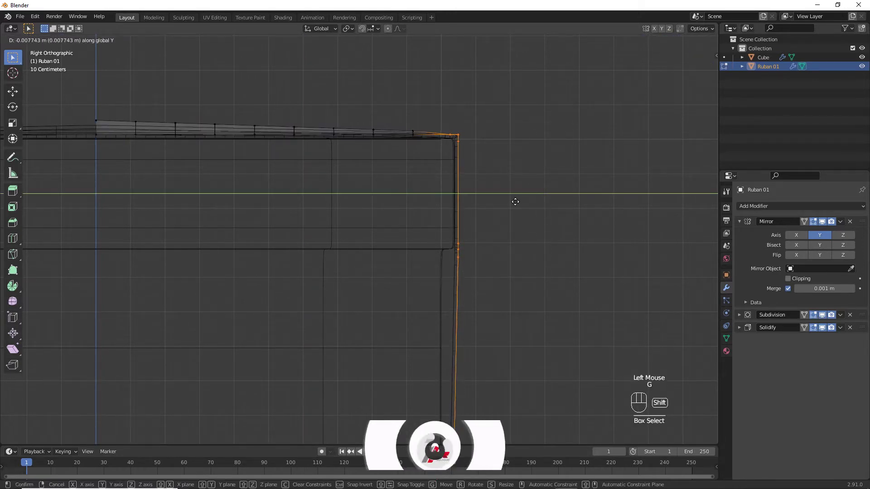
pyautogui.click(515, 200)
# Move the vertices at the ribbon's bottom corner about 0.004 m inward along Y, closer to the box.
pyautogui.keyDown('shift'); pyautogui.moveTo(501, 247); pyautogui.dragTo(446, 248, button='middle'); pyautogui.keyUp('shift')
pyautogui.moveTo(447, 248); pyautogui.dragTo(542, 293)
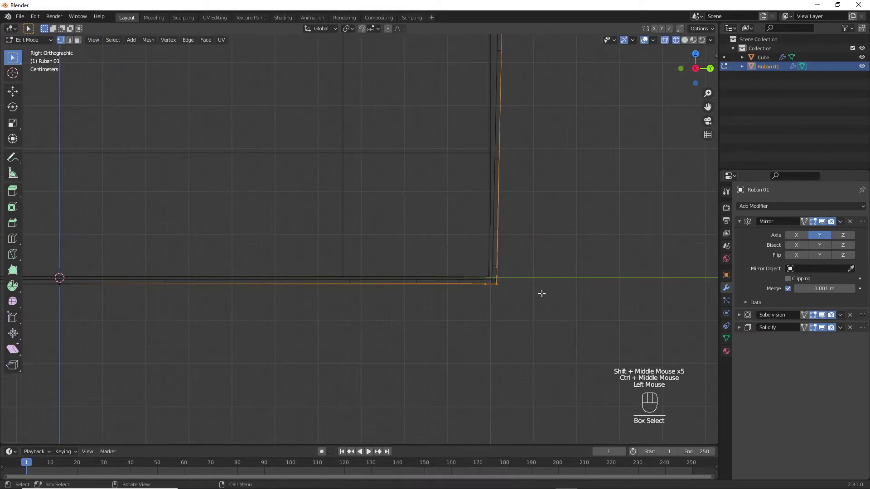
pyautogui.press('g')
pyautogui.press('y')
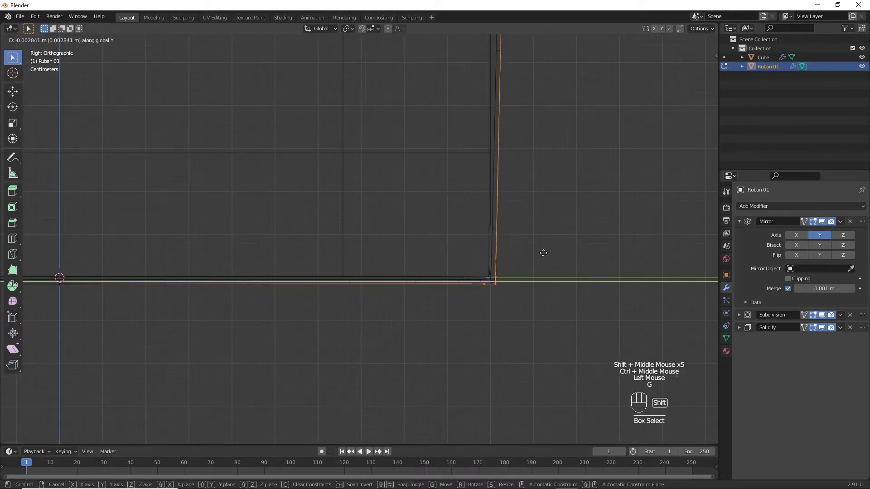
pyautogui.click(538, 254)
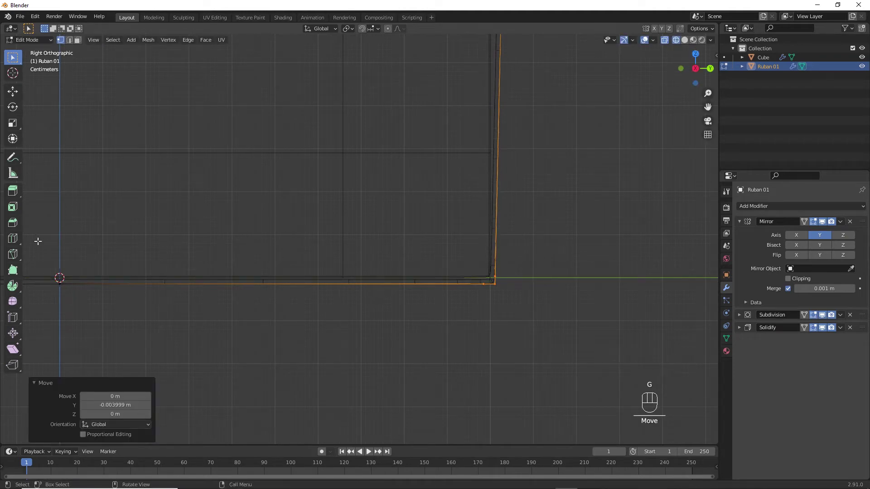
# Raise the ribbon's bottom vertices about 0.0055 m along Z, and return to solid display in Object Mode.
pyautogui.moveTo(36, 241); pyautogui.dragTo(530, 345)
pyautogui.press('g')
pyautogui.press('z')
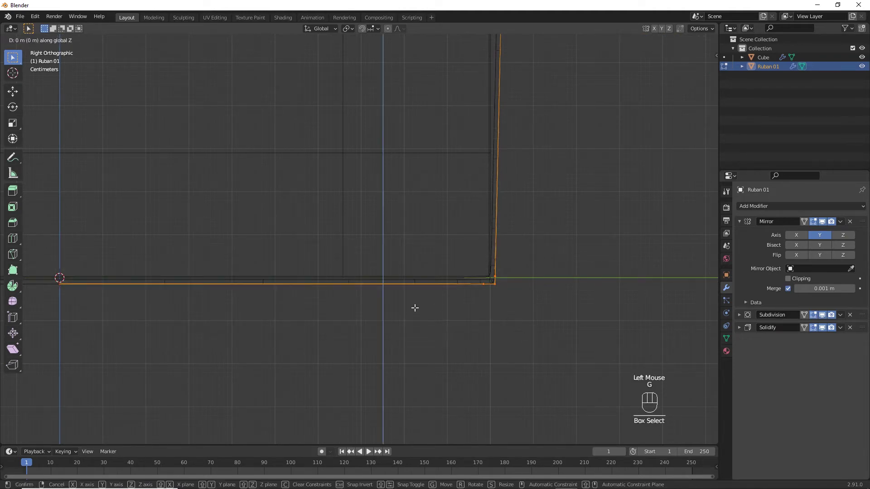
pyautogui.click(416, 284)
pyautogui.moveTo(537, 243)
pyautogui.keyDown('ctrl'); pyautogui.mouseDown(button='middle')
pyautogui.moveTo(542, 202)
pyautogui.moveTo(498, 154)
pyautogui.moveTo(507, 262)
pyautogui.moveTo(511, 248)
pyautogui.moveTo(513, 216)
pyautogui.moveTo(493, 227)
pyautogui.moveTo(487, 250)
pyautogui.mouseUp(button='middle'); pyautogui.keyUp('ctrl')
pyautogui.hotkey('shift', 'z')
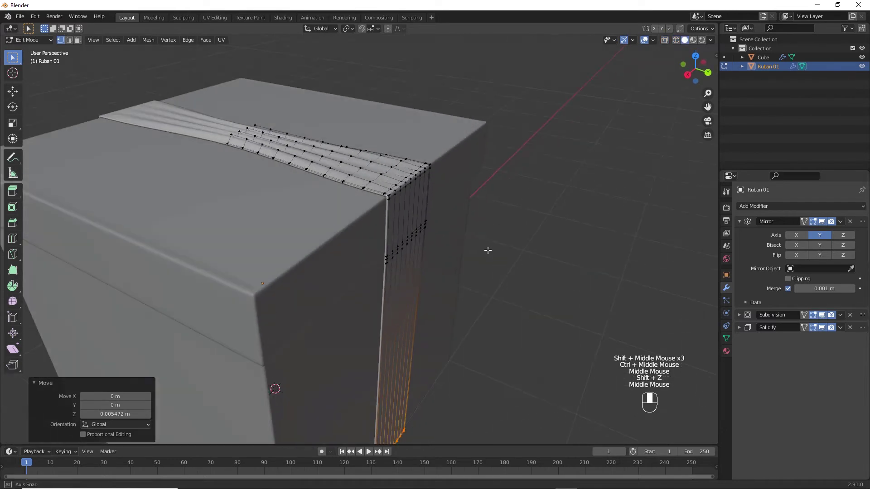
pyautogui.press('Tab')
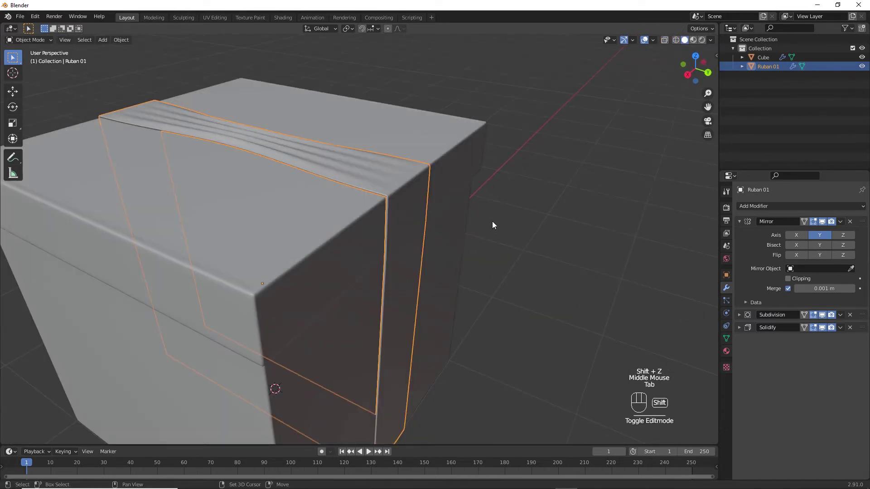
# Duplicate the adjusted ribbon and rotate the copy 90° about Z so the two bands cross on the lid.
pyautogui.hotkey('shift', 'd')
pyautogui.write('rz')
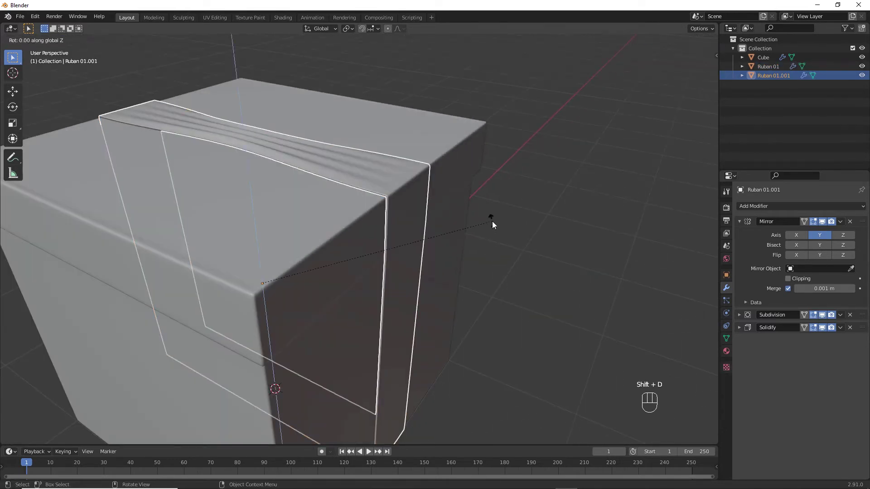
pyautogui.write('90')
pyautogui.press('Return')
pyautogui.keyDown('shift'); pyautogui.moveTo(492, 221); pyautogui.dragTo(503, 256, button='middle'); pyautogui.keyUp('shift')
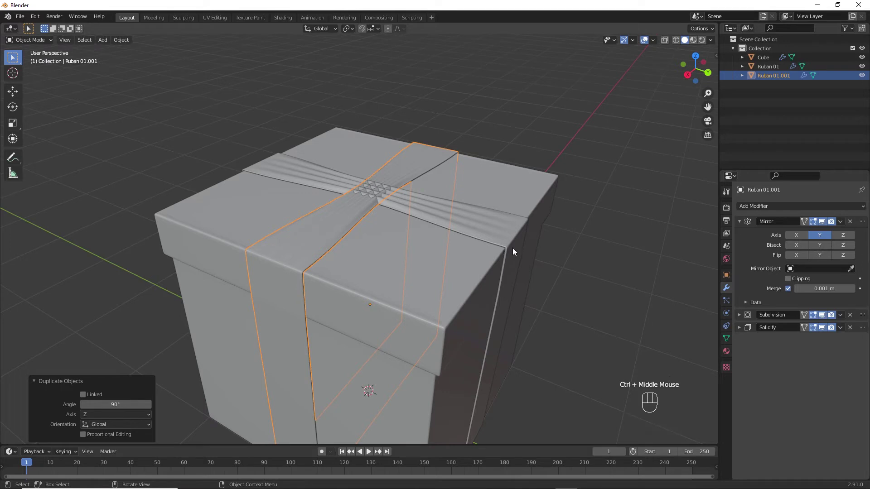
# Duplicate the original ribbon Ruban 01 in place and name the copy "Noeud".
pyautogui.click(516, 238)
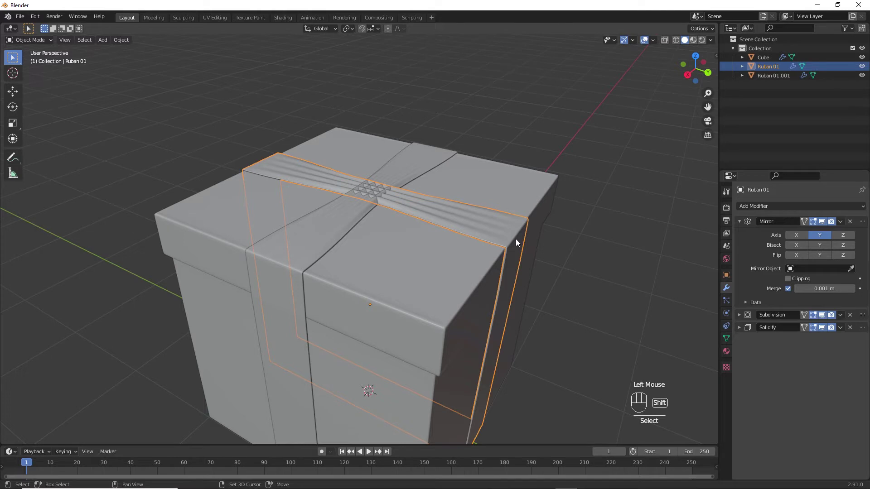
pyautogui.hotkey('shift', 'd')
pyautogui.click(516, 238)
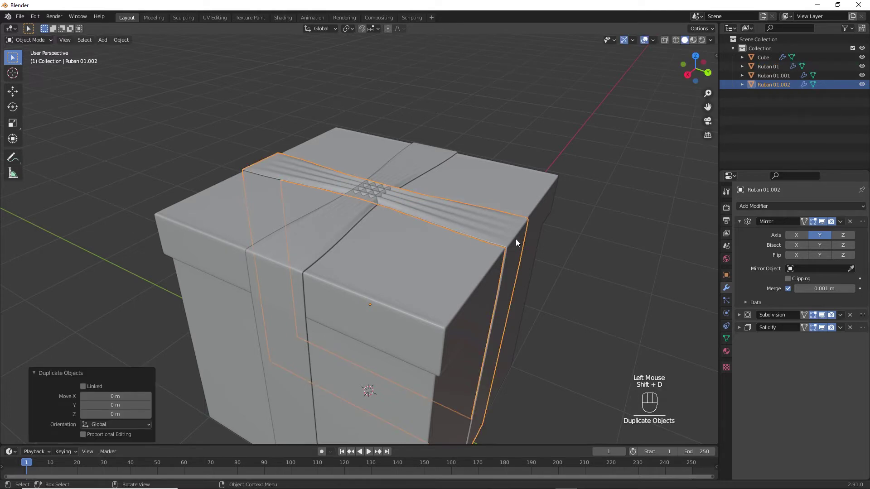
pyautogui.press('F2')
pyautogui.write('Noeud')
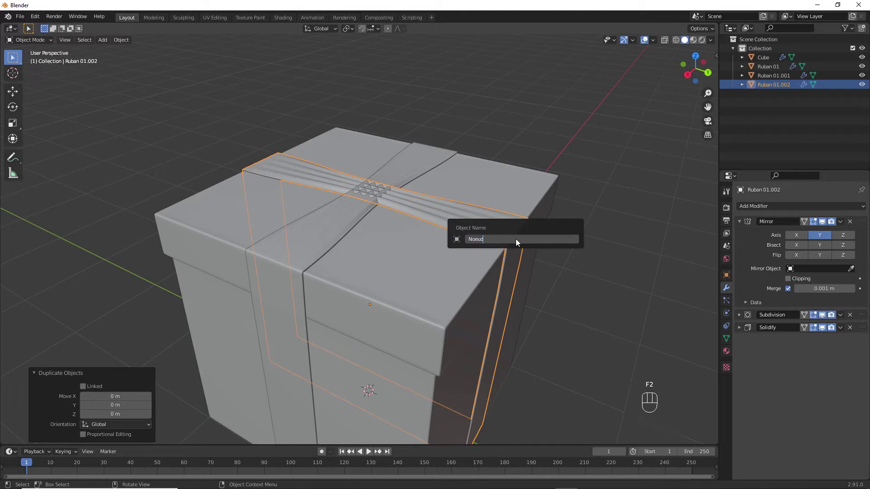
pyautogui.press('Return')
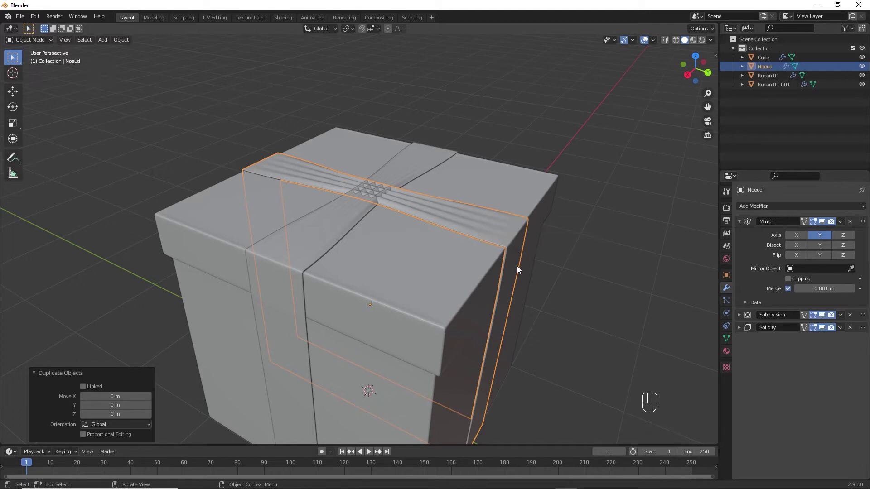
# Hide Ruban 01 and Ruban 01.001 in the viewport.
pyautogui.click(860, 76)
pyautogui.click(861, 85)
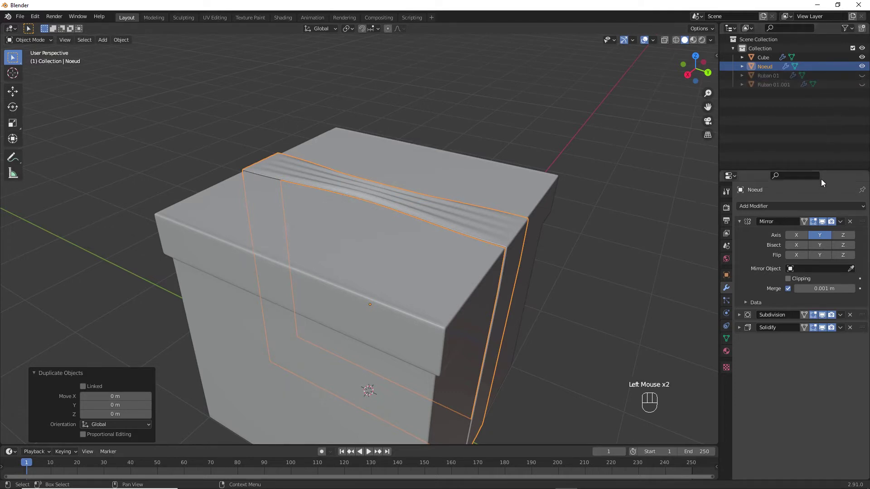
# Remove the Mirror modifier from Noeud and delete its side and bottom vertices, keeping only the pleated strip on the lid.
pyautogui.click(849, 221)
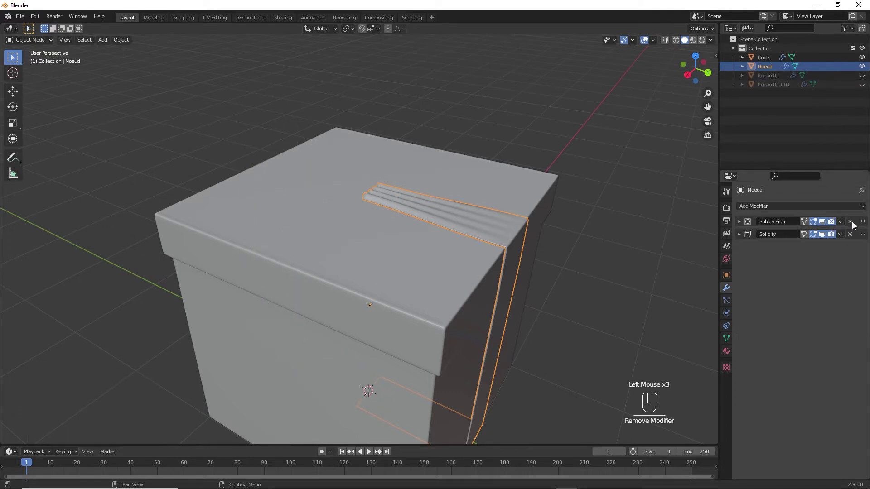
pyautogui.press('Tab')
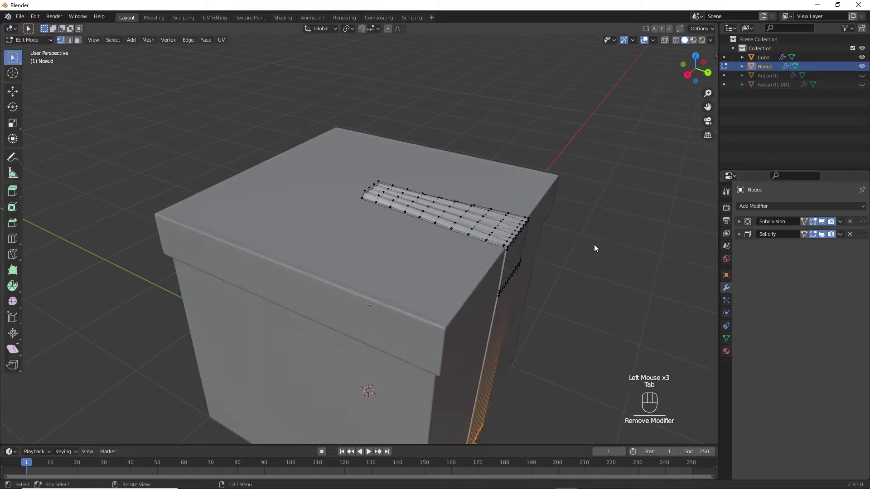
pyautogui.press('ctrl+KP_Add')
pyautogui.press('ctrl+KP_Add')
pyautogui.press('ctrl+KP_Add')
pyautogui.press('ctrl+KP_Add')
pyautogui.press('ctrl+KP_Add')
pyautogui.press('ctrl+KP_Add')
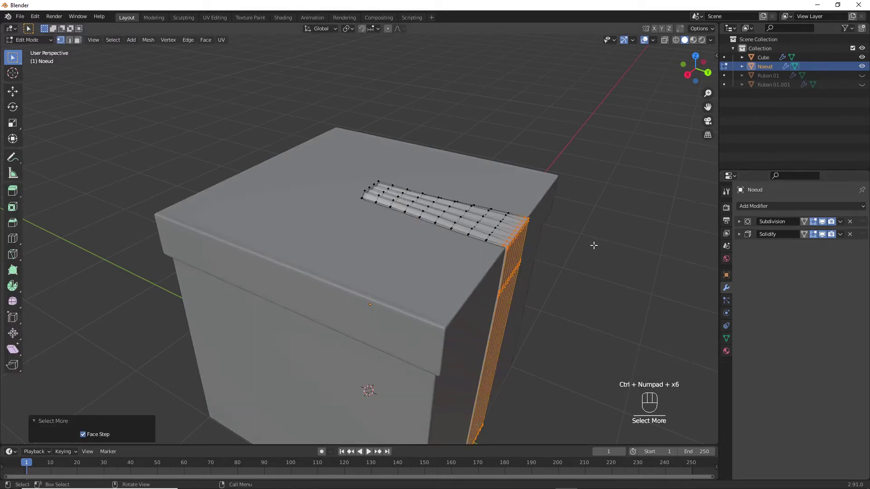
pyautogui.press('x')
pyautogui.click(593, 245)
pyautogui.press('Tab')
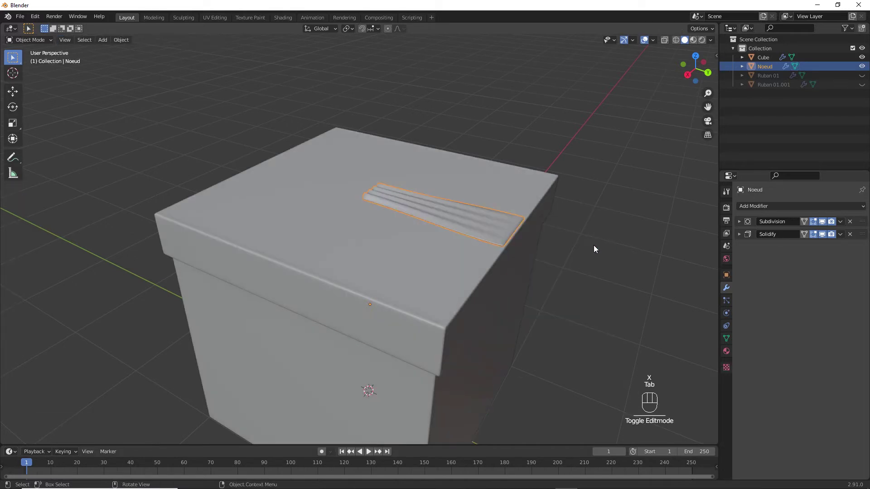
# Show the selectability toggles in the Outliner and make the box object Cube unselectable in the viewport.
pyautogui.click(503, 222)
pyautogui.click(502, 223)
pyautogui.click(514, 215)
pyautogui.click(510, 219)
pyautogui.click(845, 28)
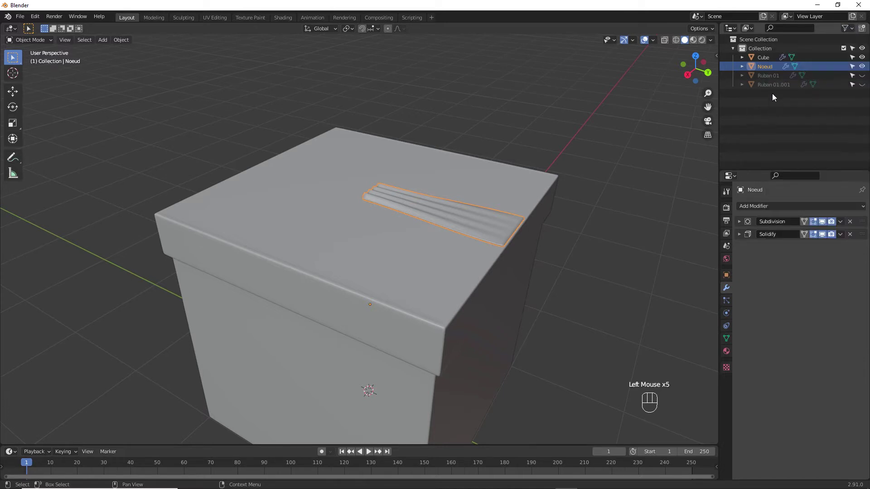
pyautogui.click(852, 58)
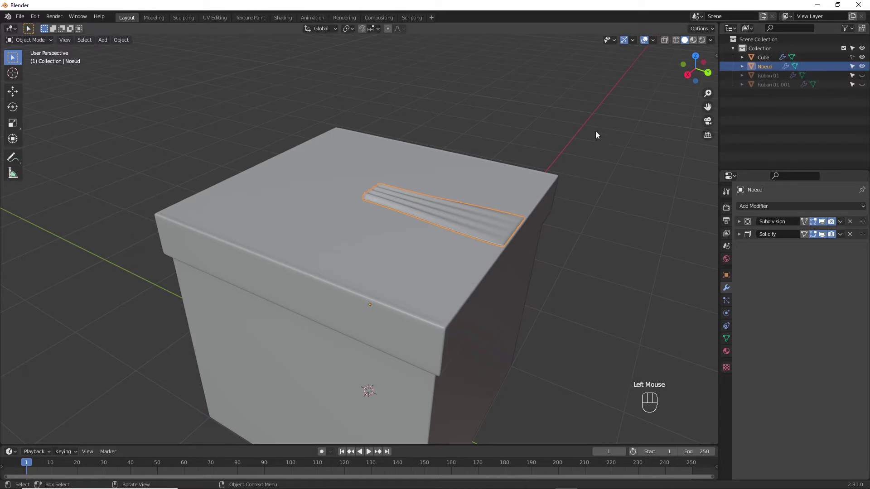
pyautogui.click(494, 189)
pyautogui.click(534, 172)
pyautogui.click(481, 211)
pyautogui.click(535, 172)
# Rename the Cube object as "Paquet".
pyautogui.click(763, 58)
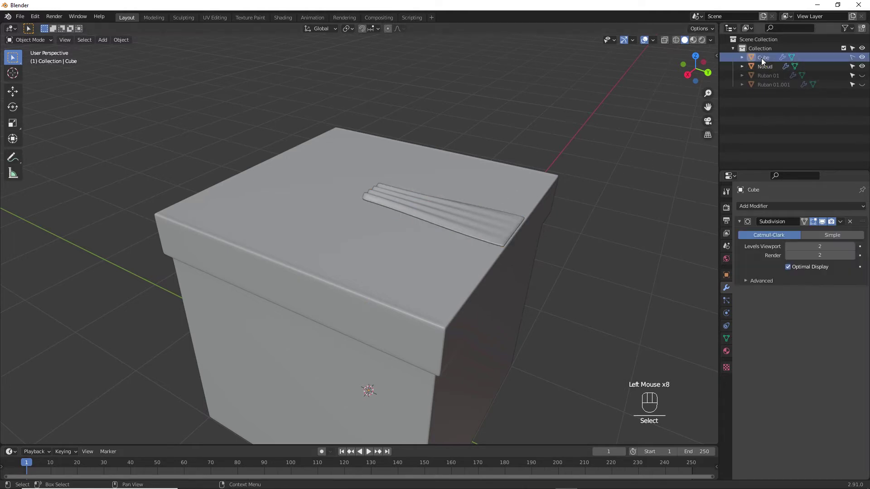
pyautogui.doubleClick(762, 57)
pyautogui.write('Paqu')
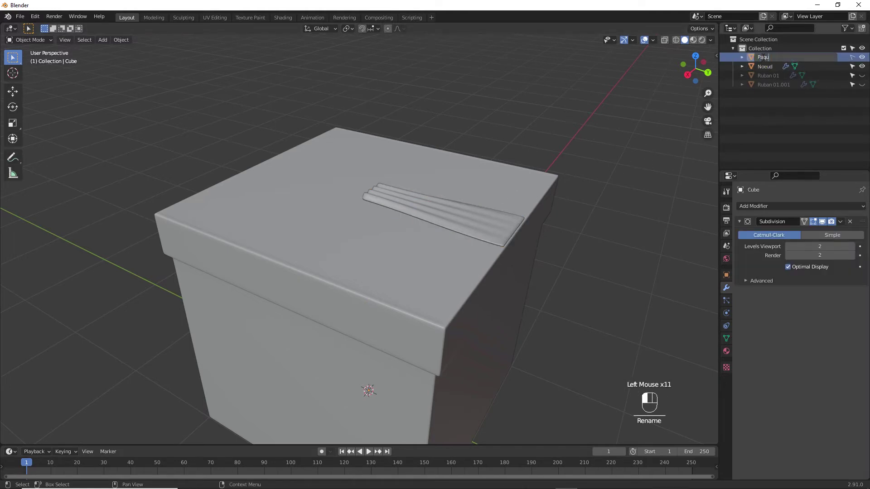
pyautogui.write('et')
pyautogui.press('Return')
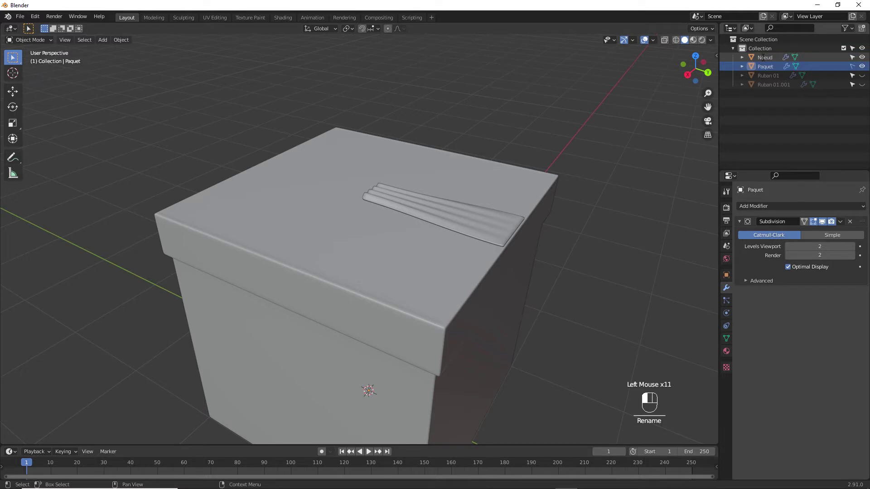
# Duplicate Noeud in place and name the copy "Noeud Fin".
pyautogui.click(486, 223)
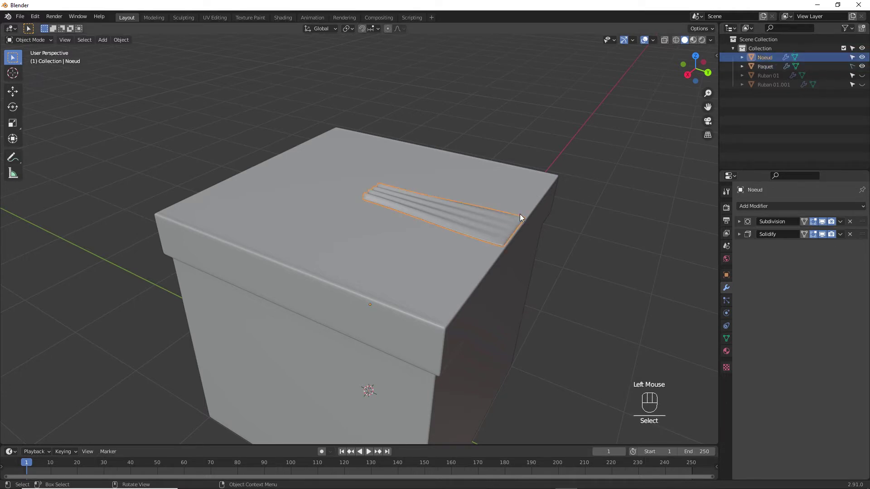
pyautogui.hotkey('shift', 'd')
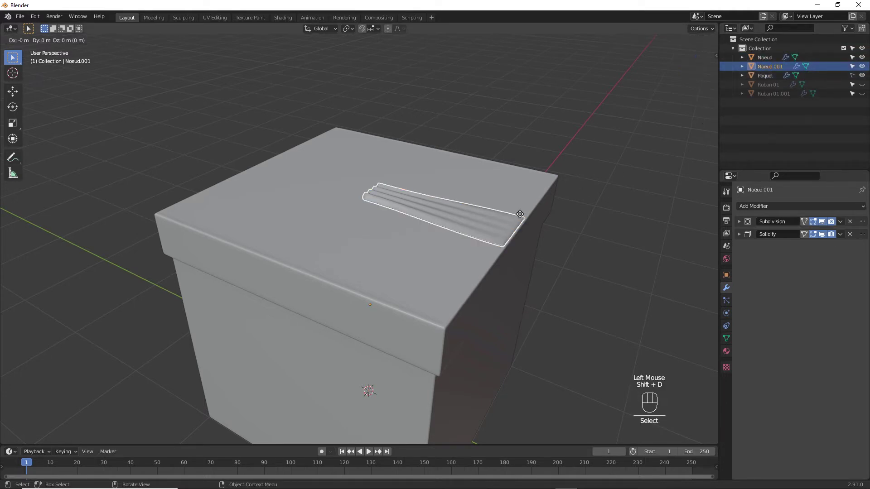
pyautogui.click(520, 214)
pyautogui.press('F2')
pyautogui.write('N')
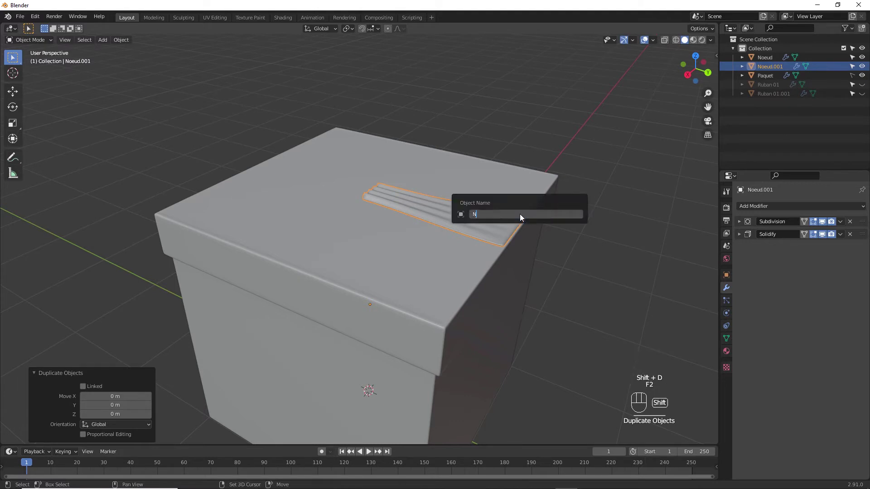
pyautogui.write('oeud Fin')
pyautogui.press('Return')
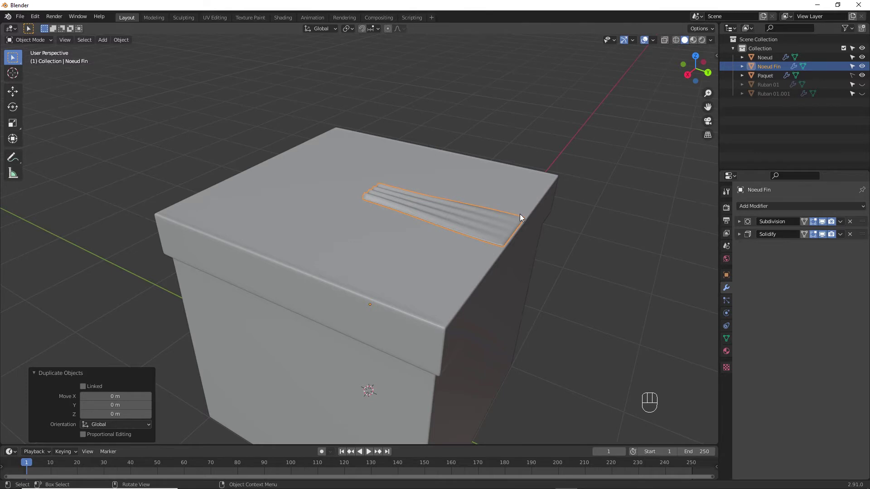
# Isolate Noeud Fin in local view and extrude the vertices of its wide end about 0.72 m along Y.
pyautogui.press('KP_Divide')
pyautogui.moveTo(455, 254); pyautogui.dragTo(471, 255, button='middle')
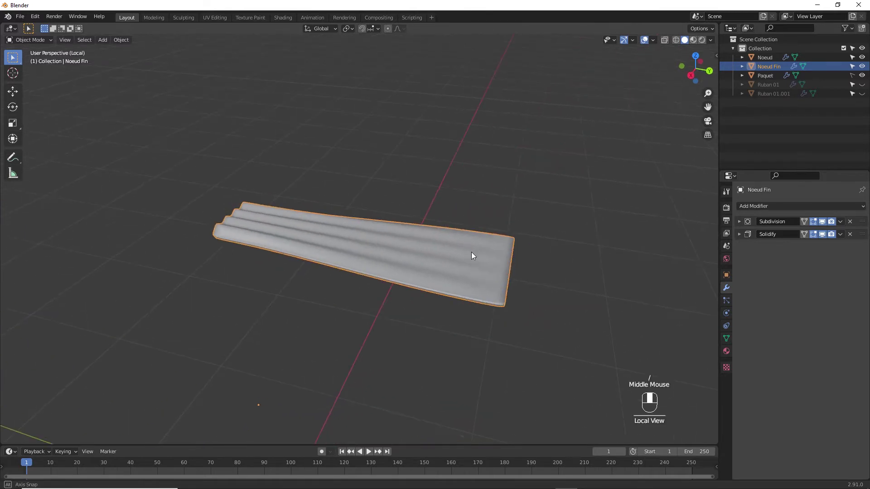
pyautogui.press('Tab')
pyautogui.moveTo(507, 232); pyautogui.dragTo(553, 344)
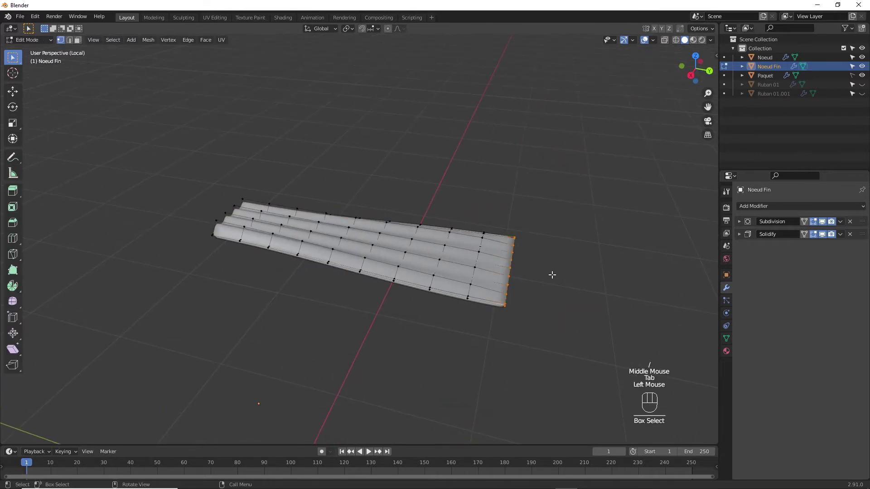
pyautogui.press('KP_7')
pyautogui.keyDown('ctrl'); pyautogui.moveTo(544, 274); pyautogui.dragTo(513, 320, button='middle'); pyautogui.keyUp('ctrl')
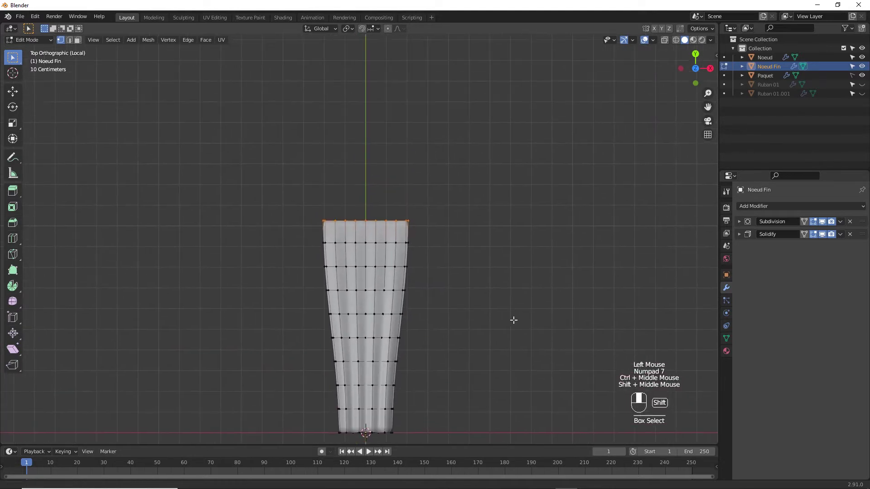
pyautogui.press('e')
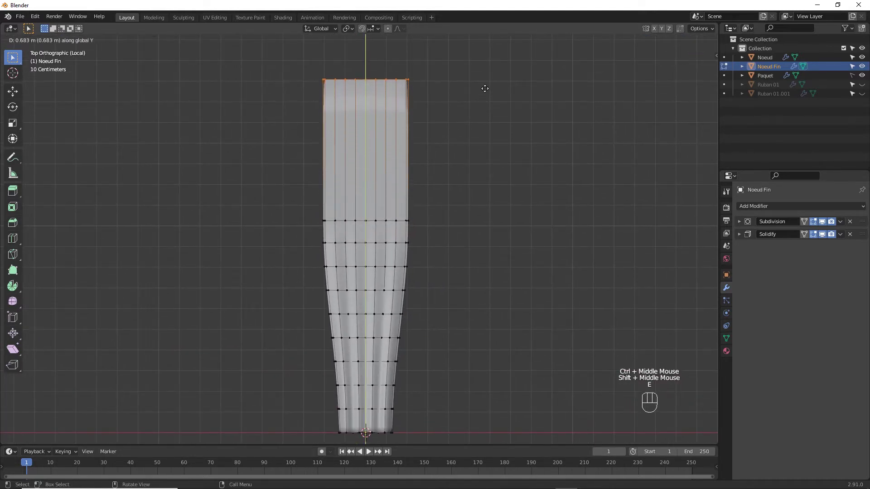
pyautogui.click(487, 82)
# Add seven evenly spaced loop cuts across the newly extruded section.
pyautogui.hotkey('ctrl', 'r')
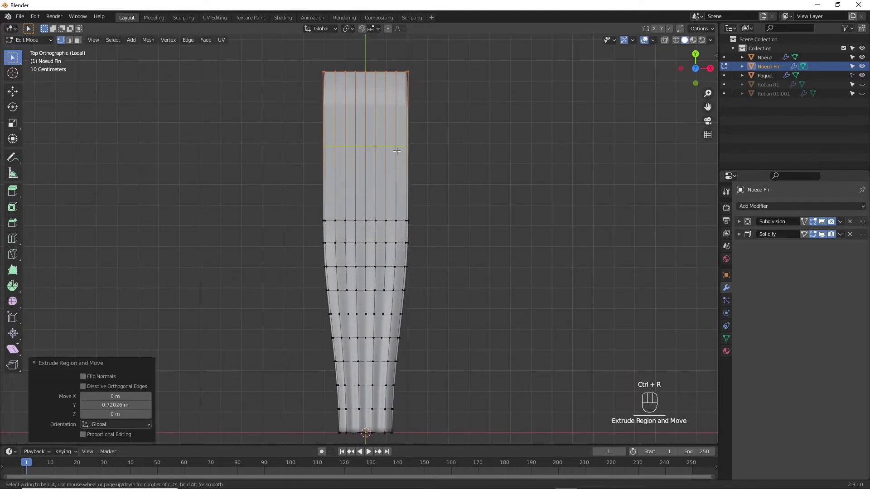
pyautogui.scroll(6, 397, 151)
pyautogui.click(396, 150)
pyautogui.rightClick(396, 147)
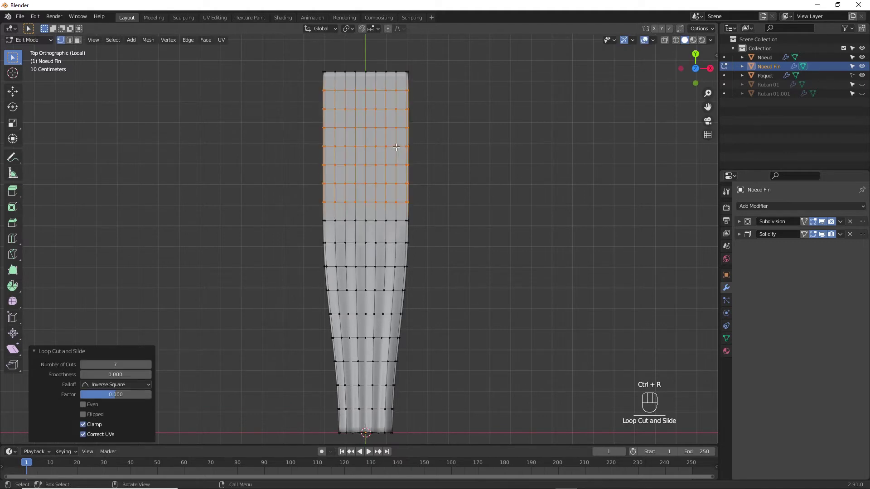
# Add one more loop cut across the ribbon, slid close to its end edge.
pyautogui.keyDown('shift'); pyautogui.moveTo(396, 147); pyautogui.dragTo(401, 181, button='middle'); pyautogui.keyUp('shift')
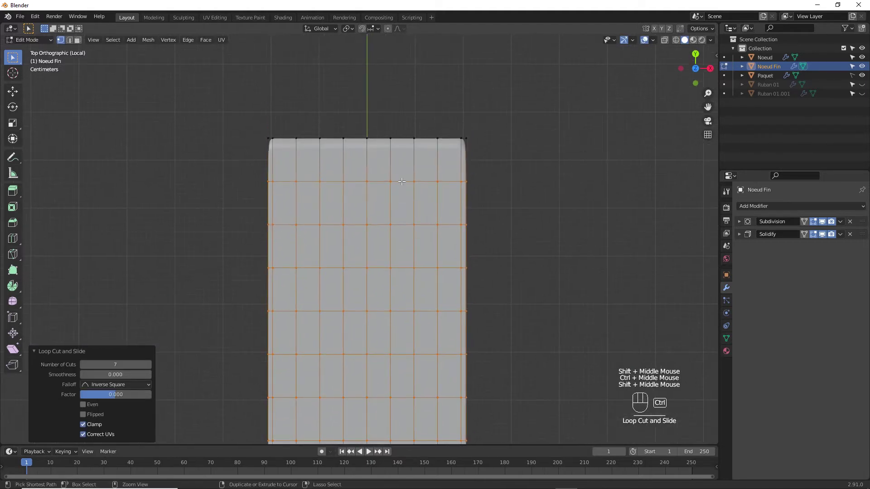
pyautogui.hotkey('ctrl', 'r')
pyautogui.click(399, 146)
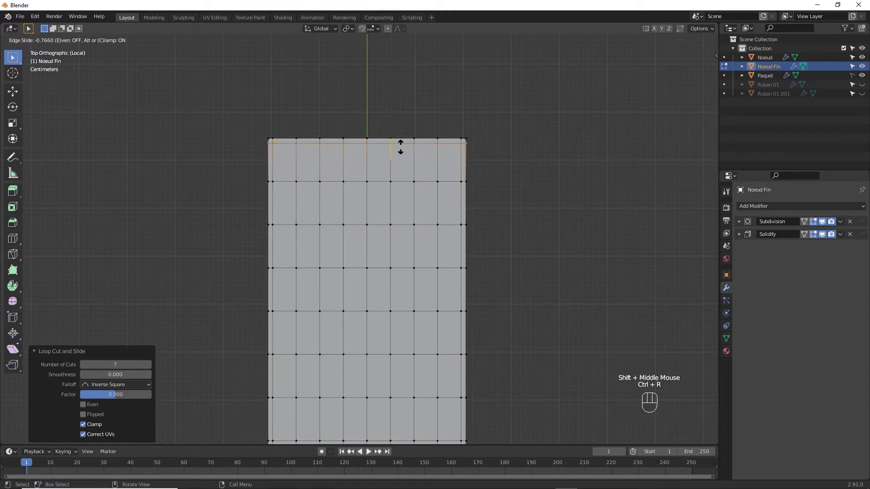
pyautogui.click(400, 147)
# Notch the ribbon end by moving its middle vertices about -0.139 m and again -0.133 m along Y, using Linear proportional editing sized about 0.22.
pyautogui.click(372, 159)
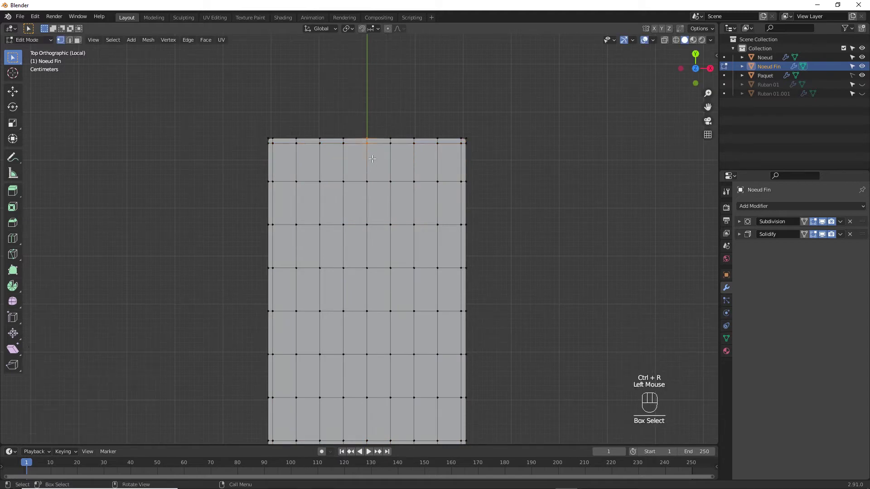
pyautogui.press('o')
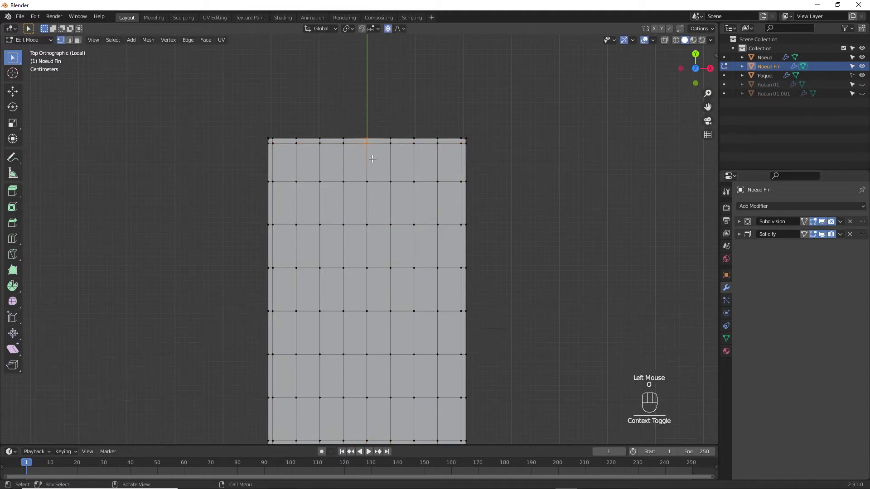
pyautogui.hotkey('shift', 'o')
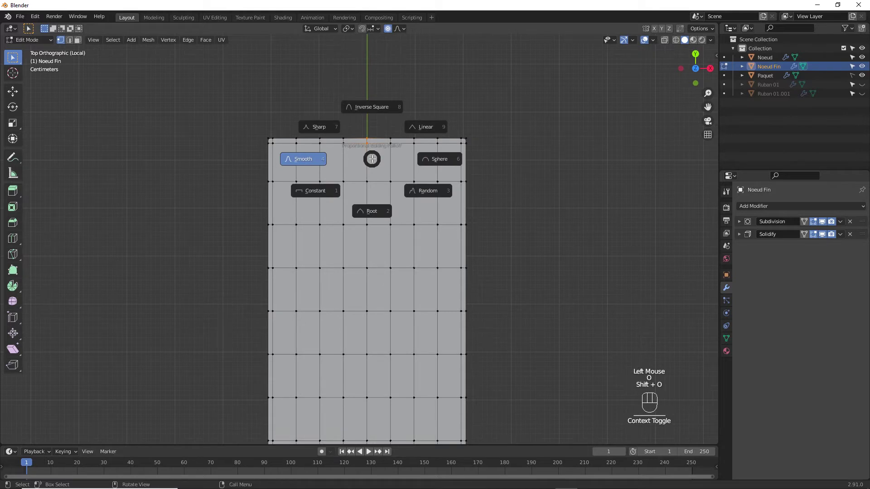
pyautogui.click(424, 131)
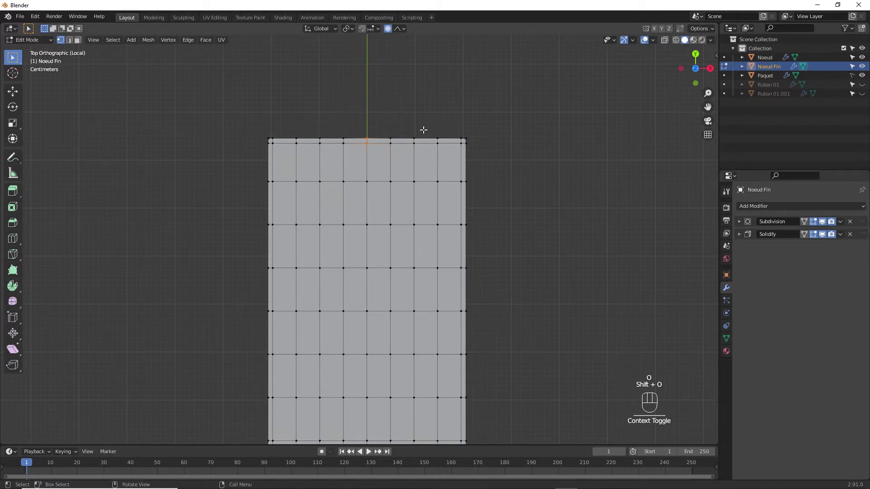
pyautogui.press('g')
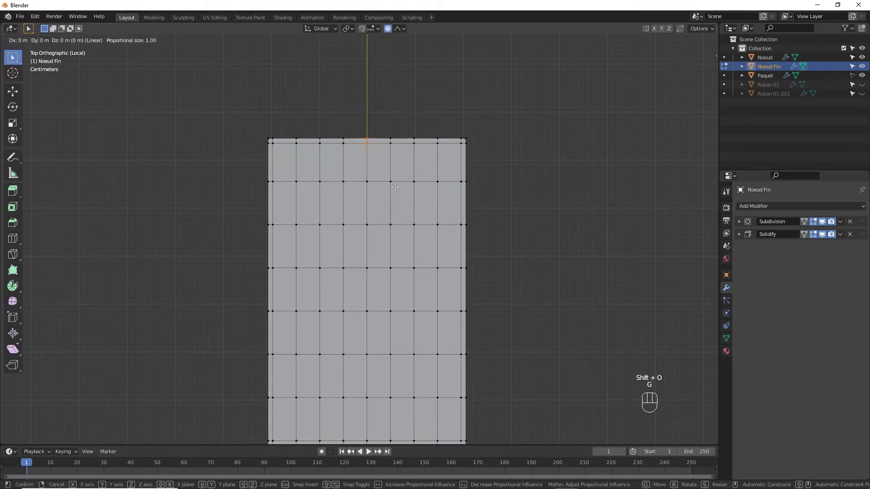
pyautogui.press('y')
pyautogui.scroll(9, 395, 187)
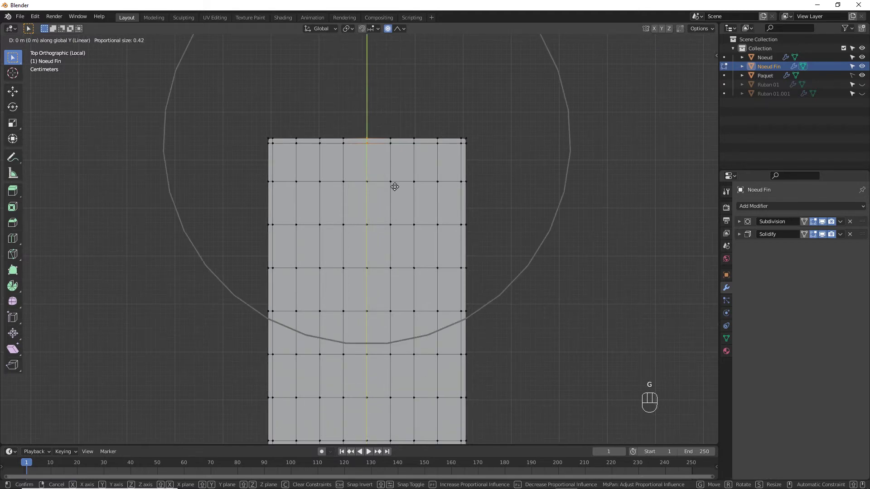
pyautogui.scroll(7, 394, 187)
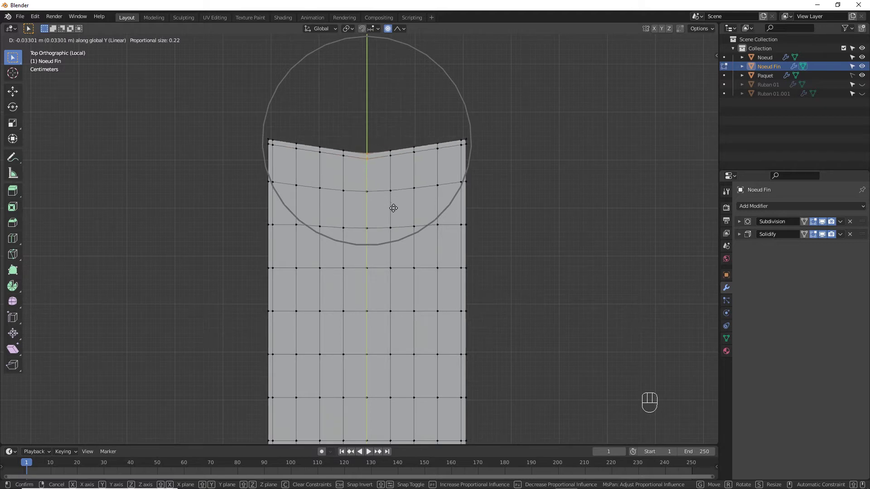
pyautogui.click(391, 254)
pyautogui.press('g')
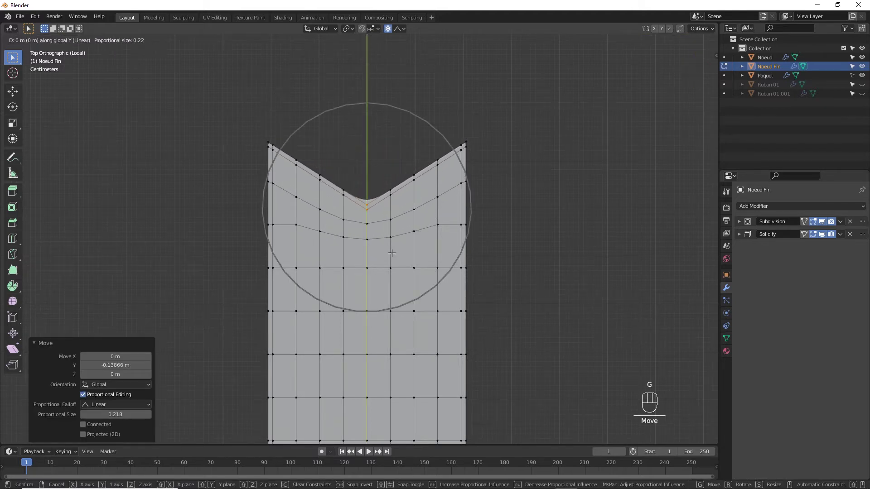
pyautogui.click(386, 317)
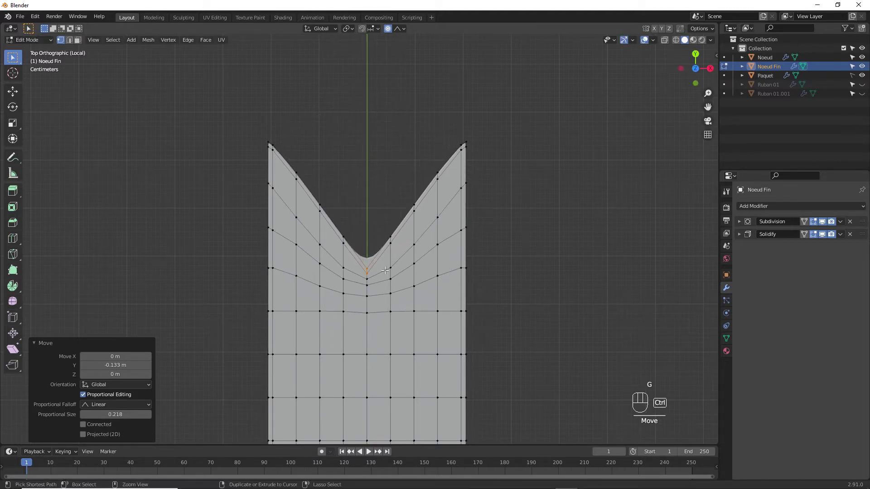
# Bevel the middle edge at the bottom of the V notch with 2 segments and a width of about 0.025 m.
pyautogui.keyDown('ctrl'); pyautogui.moveTo(386, 316); pyautogui.dragTo(389, 228, button='middle'); pyautogui.keyUp('ctrl')
pyautogui.keyDown('shift'); pyautogui.moveTo(390, 269); pyautogui.dragTo(391, 243, button='middle'); pyautogui.keyUp('shift')
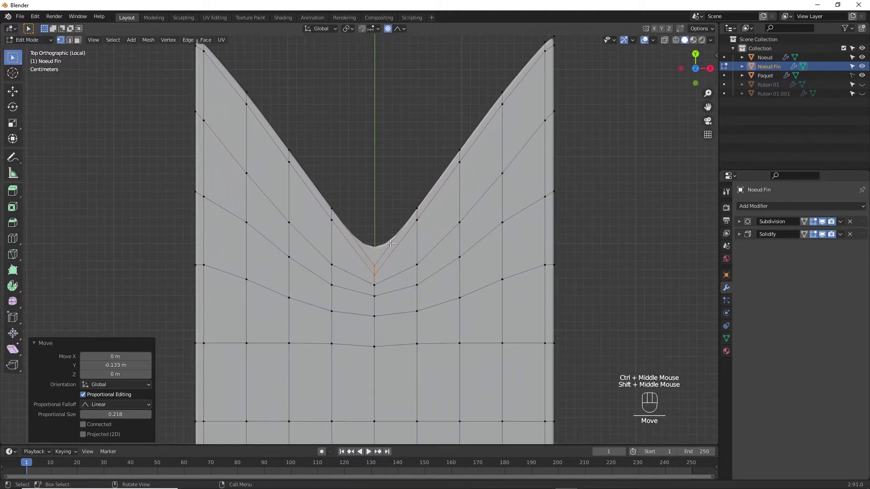
pyautogui.press('2')
pyautogui.click(376, 258)
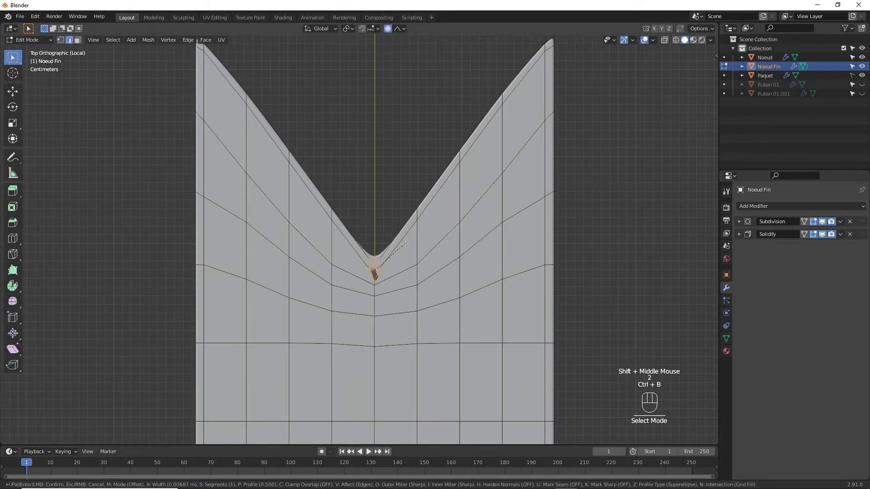
pyautogui.hotkey('ctrl', 'b')
pyautogui.scroll(1, 413, 245)
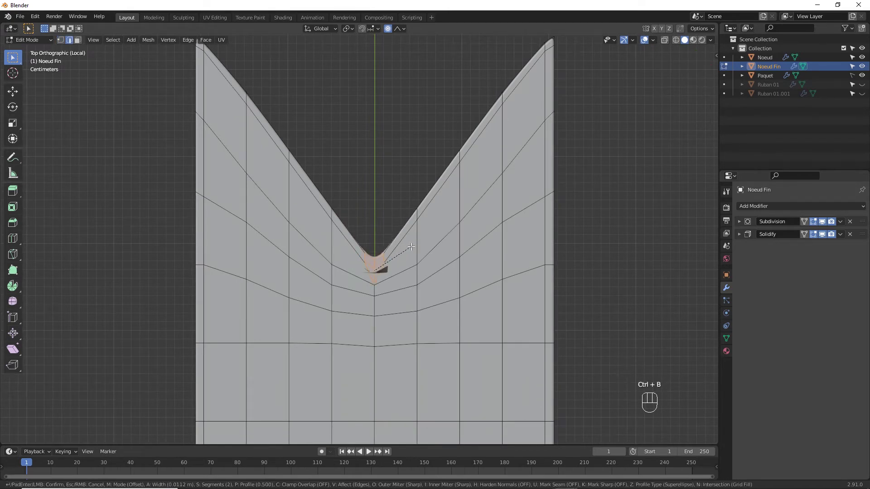
pyautogui.click(423, 243)
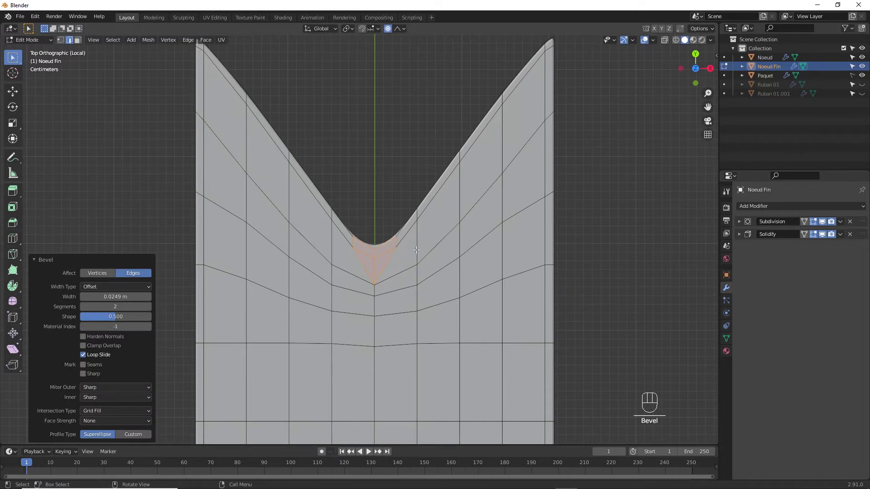
# Return to Object Mode and leave local view to bring back the gift box.
pyautogui.press('Tab')
pyautogui.keyDown('ctrl'); pyautogui.moveTo(414, 260); pyautogui.dragTo(458, 241, button='middle'); pyautogui.keyUp('ctrl')
pyautogui.press('KP_Divide')
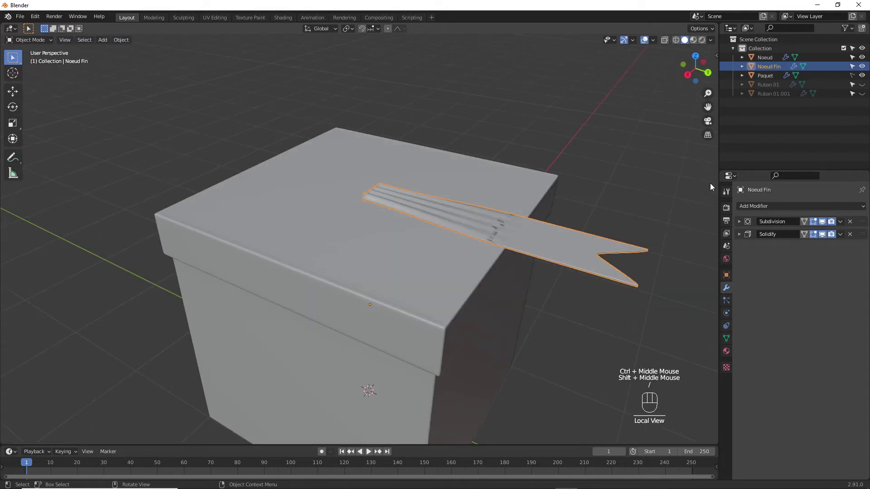
# Hide the notched ribbon tail and isolate the Noeud ribbon piece by hiding every other object.
pyautogui.click(861, 66)
pyautogui.click(482, 221)
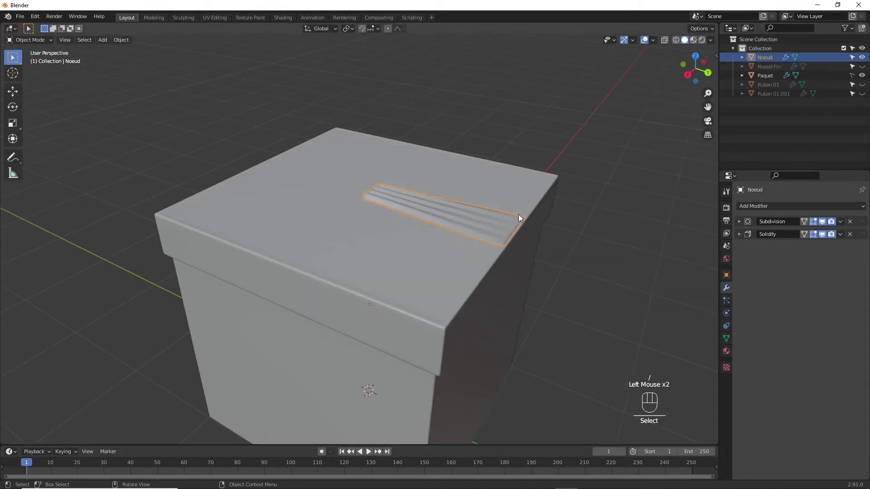
pyautogui.hotkey('shift', 'h')
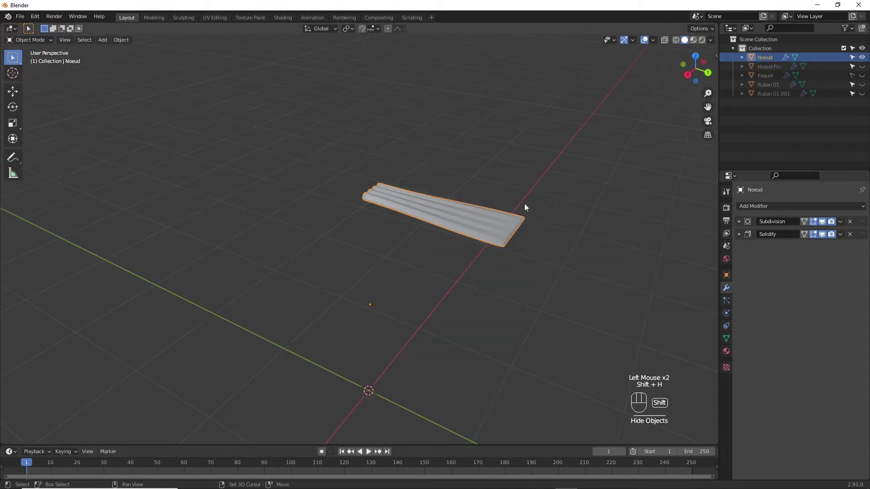
# Duplicate the whole Noeud ribbon mesh in Edit Mode and place the copy about 1.305 m along Y.
pyautogui.keyDown('shift'); pyautogui.moveTo(514, 214); pyautogui.dragTo(431, 221, button='middle'); pyautogui.keyUp('shift')
pyautogui.press('Tab')
pyautogui.press('a')
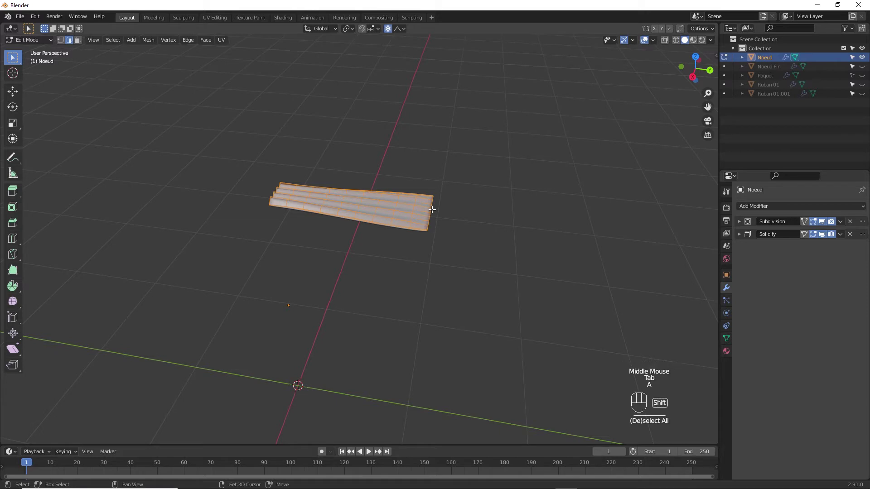
pyautogui.hotkey('shift', 'd')
pyautogui.press('y')
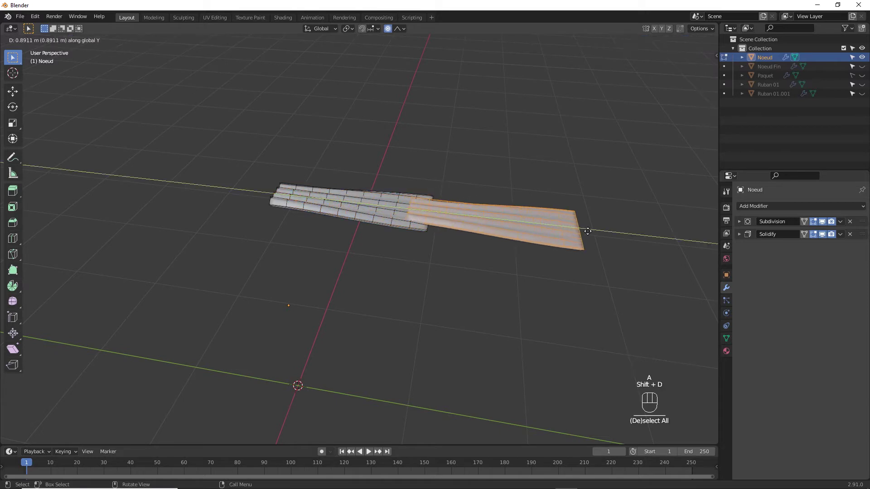
pyautogui.click(643, 241)
# Rotate the duplicated ribbon half 180° about Z and turn off proportional editing.
pyautogui.keyDown('shift'); pyautogui.moveTo(643, 240); pyautogui.dragTo(510, 219, button='middle'); pyautogui.keyUp('shift')
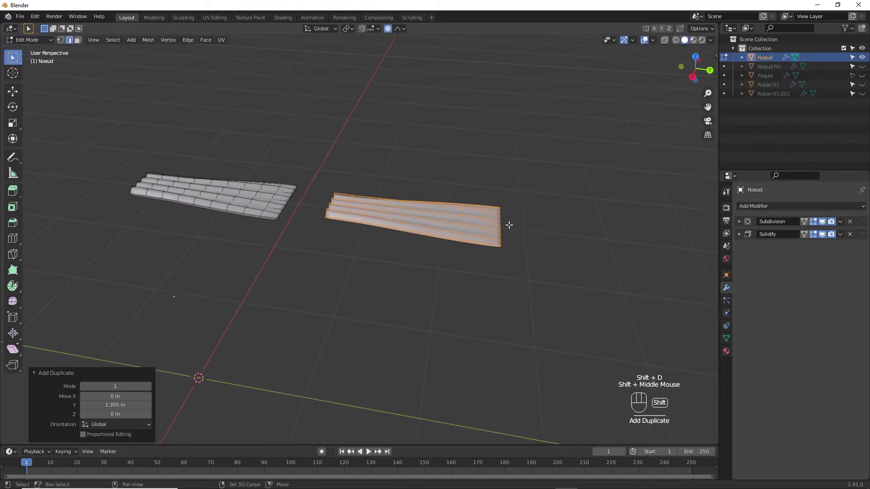
pyautogui.write('rz')
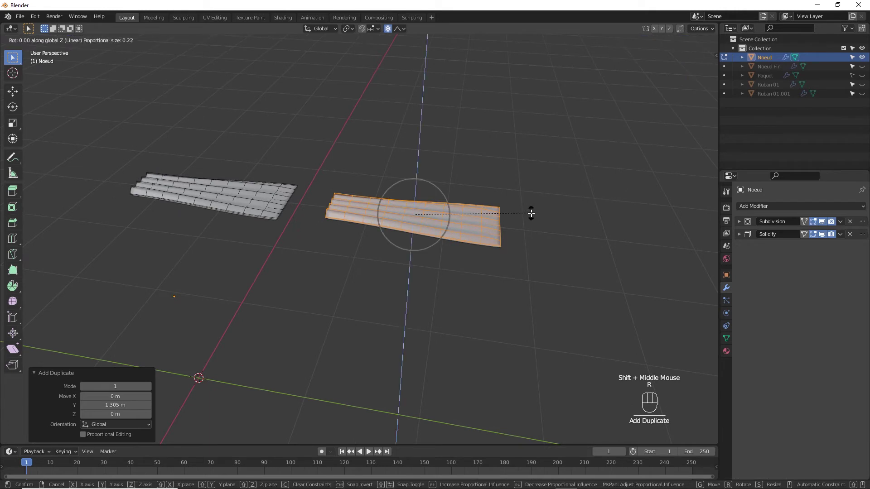
pyautogui.write('180')
pyautogui.press('Return')
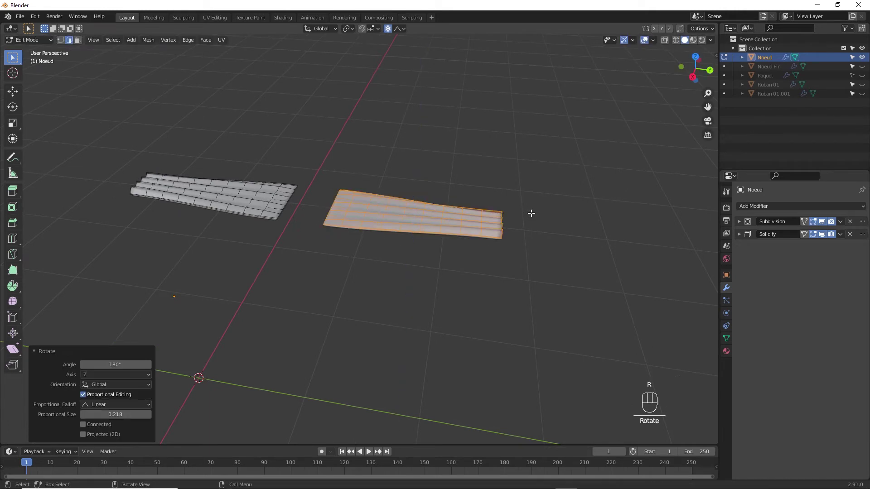
pyautogui.press('o')
# Move the duplicated ribbon half about 0.058 m along Y and rotate it 180° about Y.
pyautogui.moveTo(520, 183); pyautogui.dragTo(528, 214, button='middle')
pyautogui.press('g')
pyautogui.press('y')
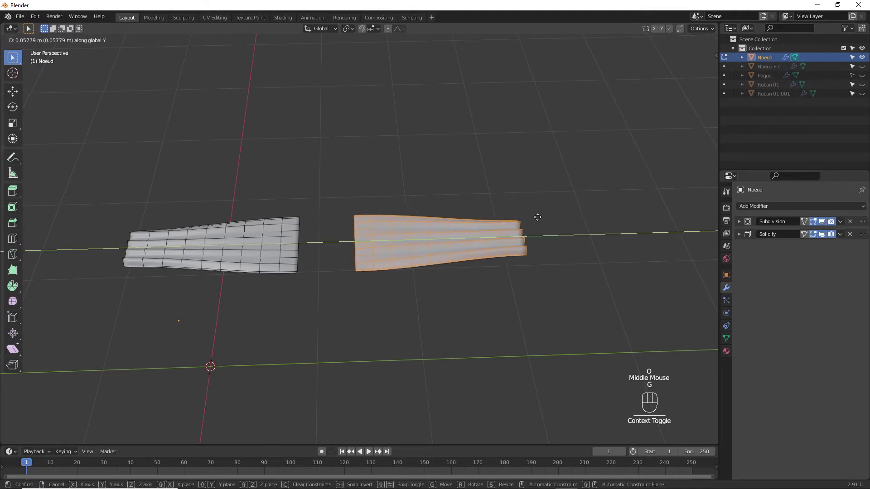
pyautogui.click(538, 217)
pyautogui.press('r')
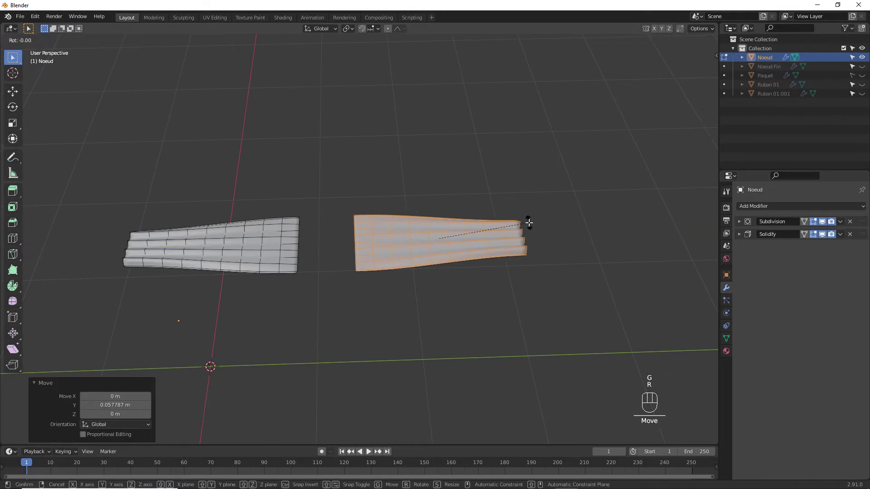
pyautogui.write('y')
pyautogui.write('180')
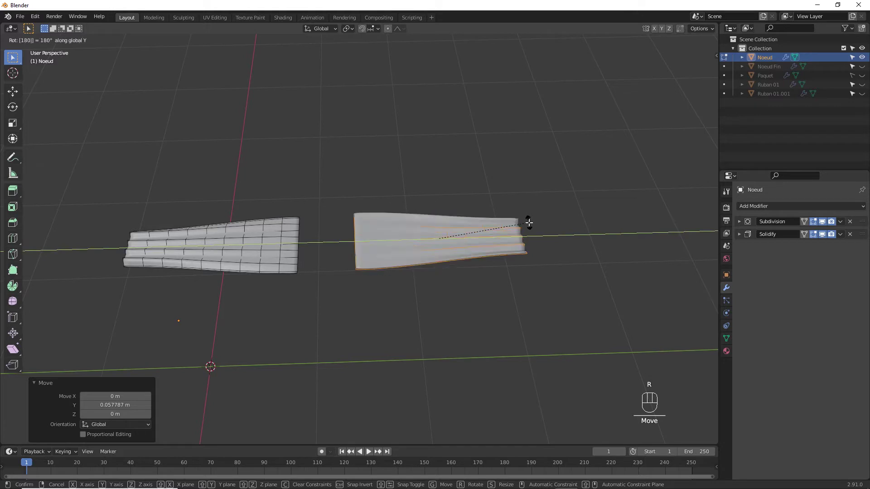
pyautogui.click(529, 223)
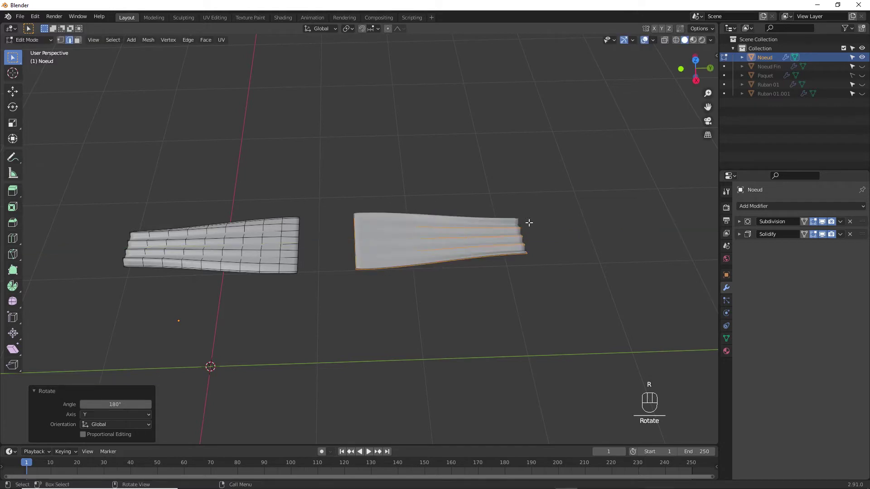
# Flip the duplicated half's normals and lower it about 0.02 m along Z to align with the original half.
pyautogui.press('KP_3')
pyautogui.keyDown('shift'); pyautogui.moveTo(426, 209); pyautogui.dragTo(445, 225, button='middle'); pyautogui.keyUp('shift')
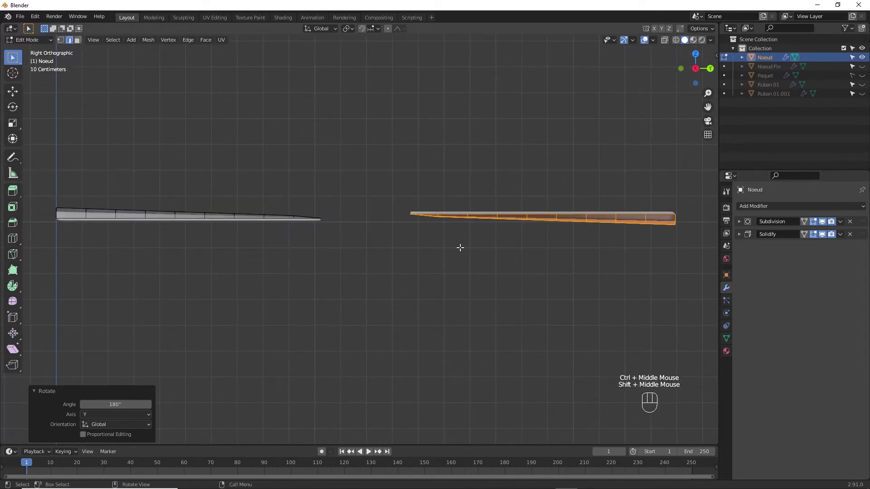
pyautogui.press('ctrl')
pyautogui.hotkey('alt', 'n')
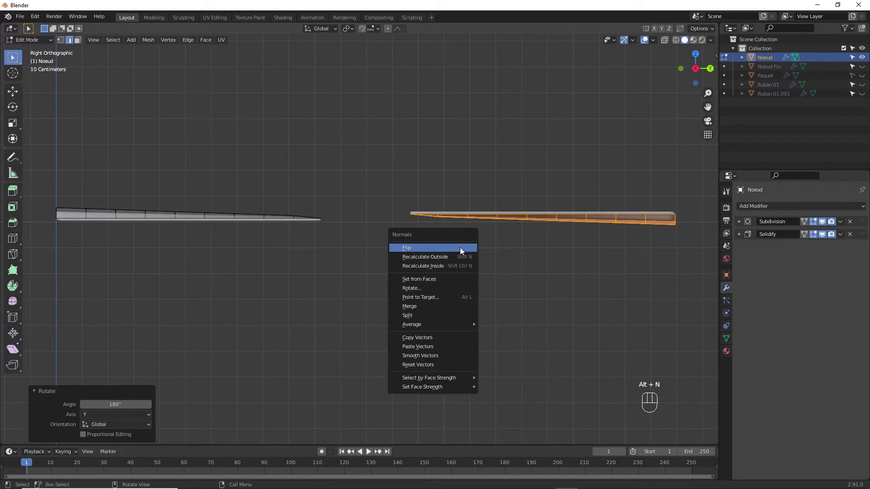
pyautogui.click(461, 248)
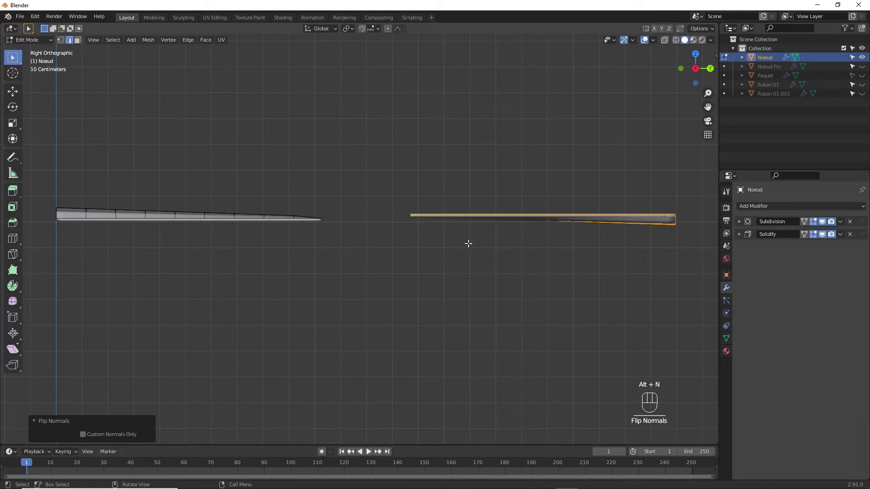
pyautogui.press('g')
pyautogui.press('z')
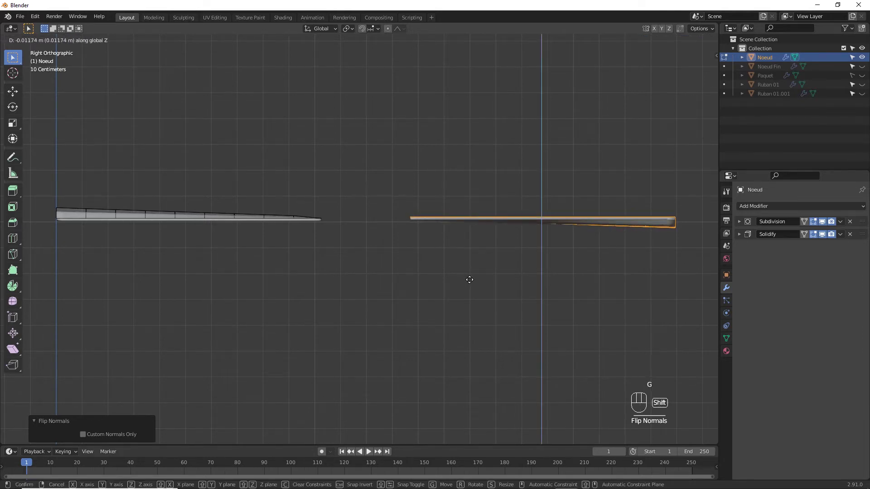
pyautogui.click(468, 294)
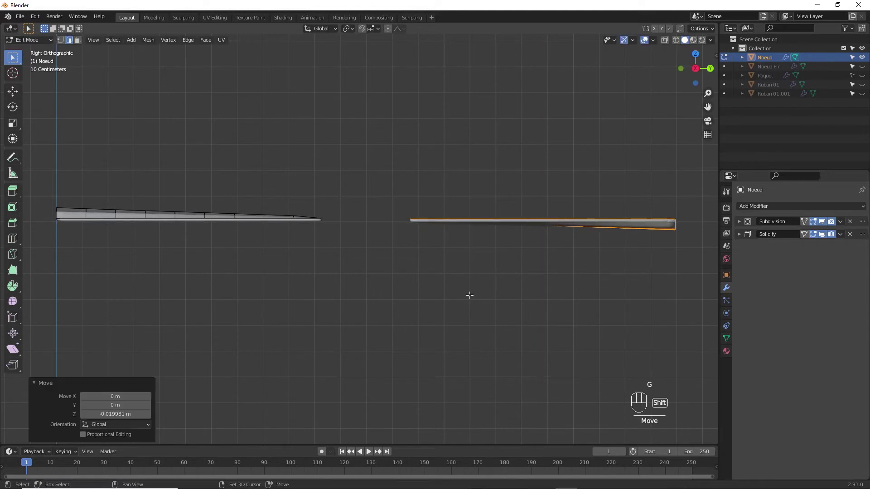
# Bridge the facing end edge loops of the two ribbon halves to join them into one strip.
pyautogui.moveTo(482, 259); pyautogui.dragTo(480, 296, button='middle')
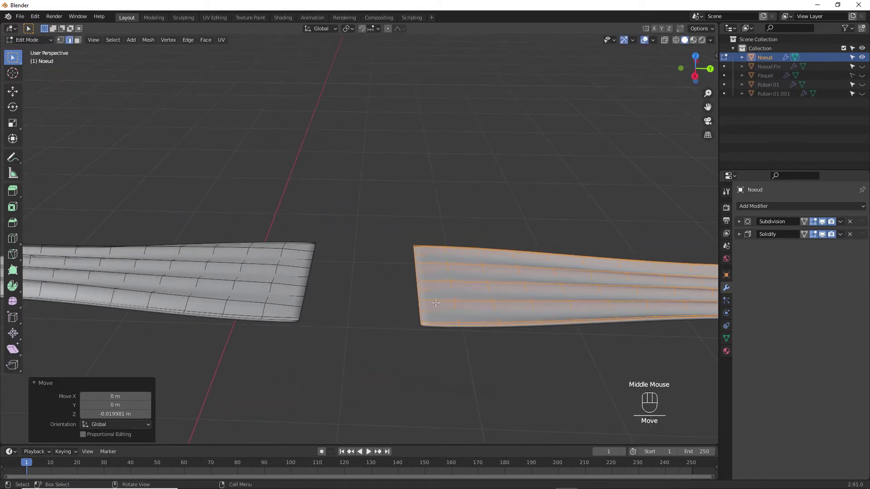
pyautogui.press('alt')
pyautogui.keyDown('alt'); pyautogui.click(417, 294); pyautogui.keyUp('alt')
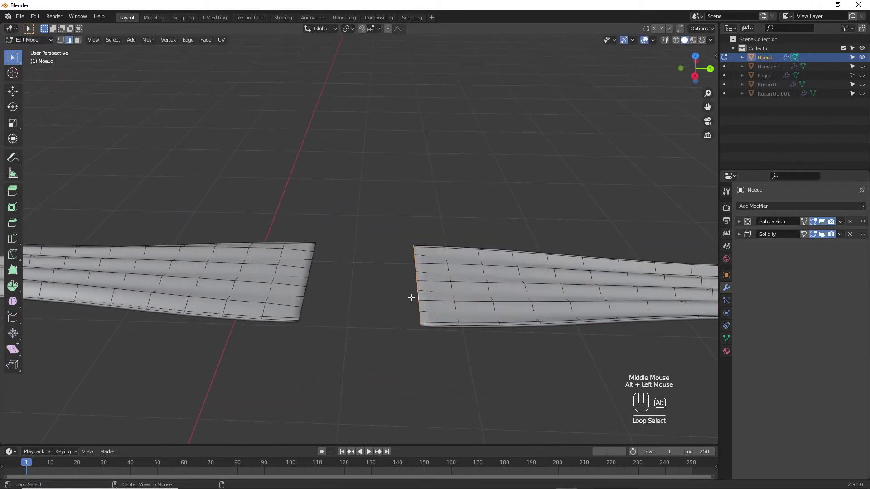
pyautogui.keyDown('alt'); pyautogui.keyDown('shift'); pyautogui.click(306, 290); pyautogui.keyUp('shift'); pyautogui.keyUp('alt')
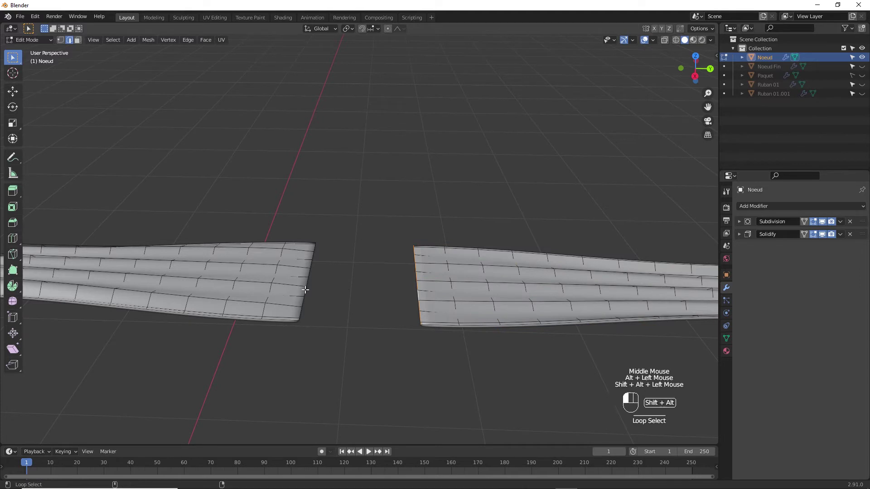
pyautogui.hotkey('ctrl', 'e')
pyautogui.click(341, 280)
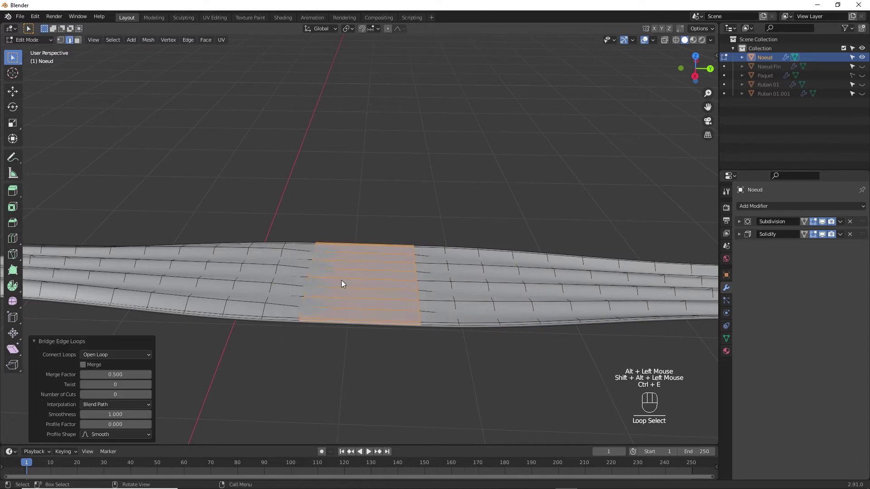
# Add two evenly spaced loop cuts across the bridged middle section and return to Object Mode.
pyautogui.hotkey('ctrl', 'r')
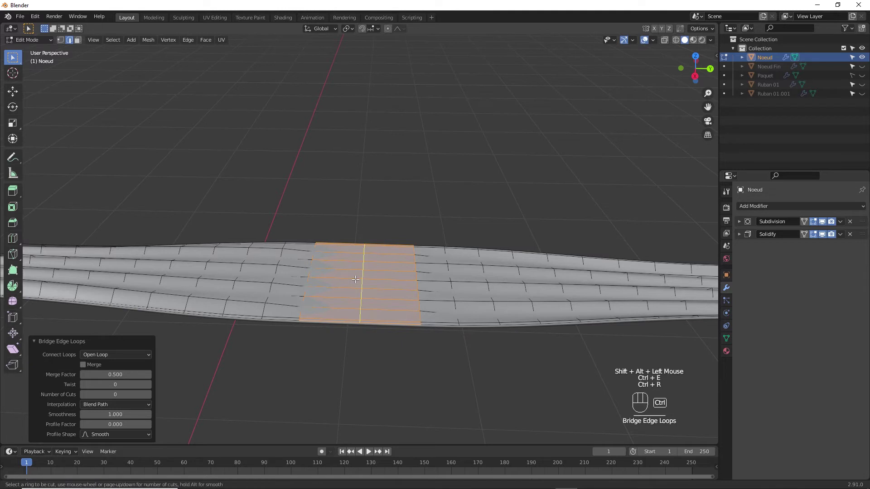
pyautogui.scroll(1, 355, 279)
pyautogui.click(355, 279)
pyautogui.rightClick(355, 279)
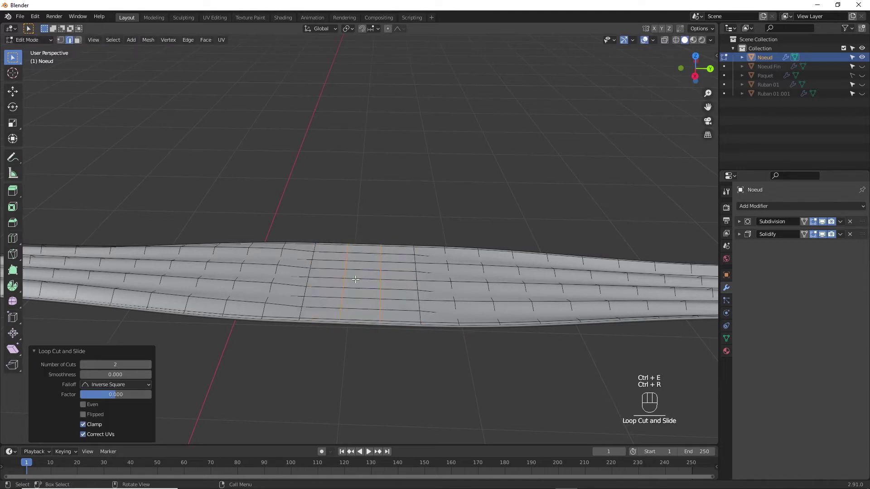
pyautogui.keyDown('ctrl'); pyautogui.moveTo(355, 279); pyautogui.dragTo(373, 346, button='middle'); pyautogui.keyUp('ctrl')
pyautogui.keyDown('ctrl'); pyautogui.moveTo(390, 311); pyautogui.dragTo(390, 330, button='middle'); pyautogui.keyUp('ctrl')
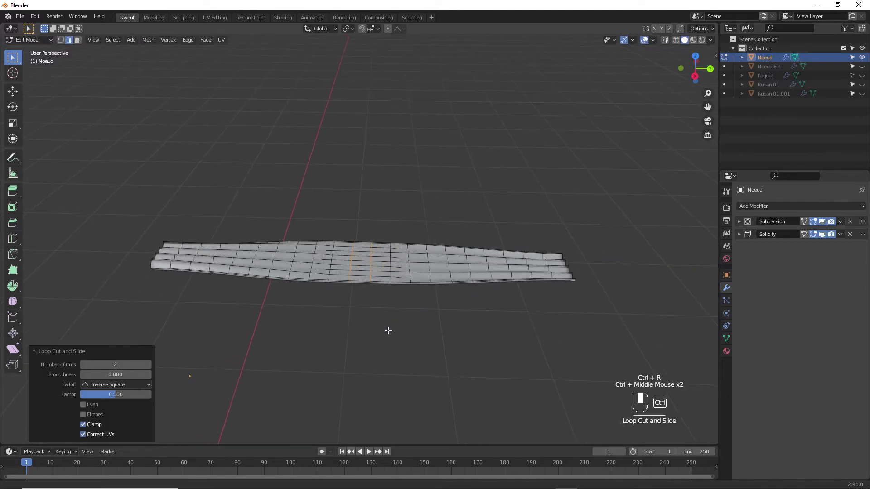
pyautogui.press('Tab')
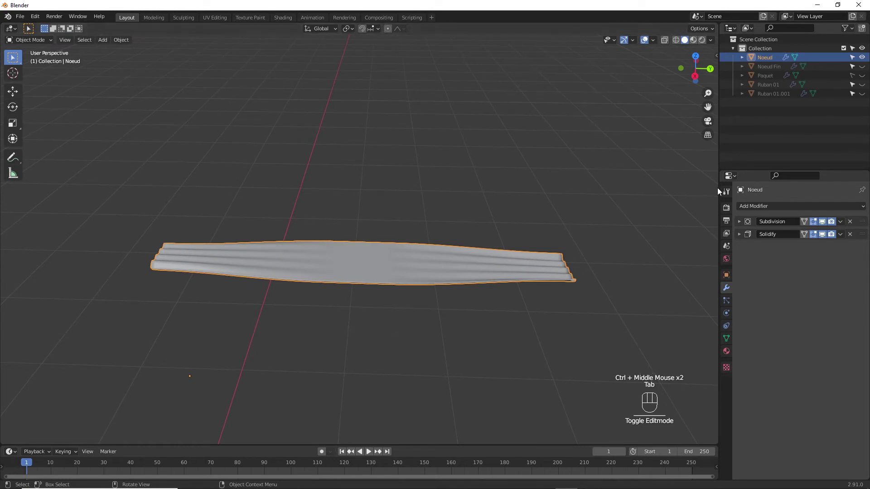
# Show the Paquet gift box again and make it the selected object.
pyautogui.click(861, 75)
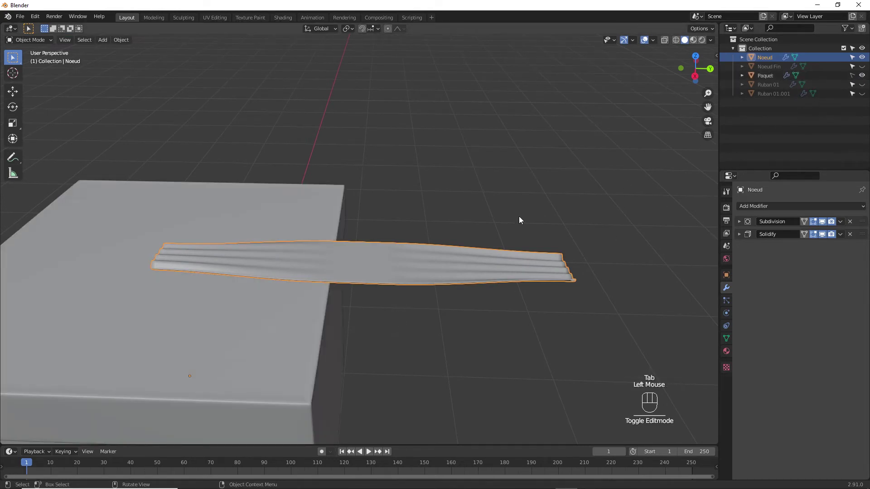
pyautogui.keyDown('shift'); pyautogui.moveTo(432, 245); pyautogui.dragTo(556, 227, button='middle'); pyautogui.keyUp('shift')
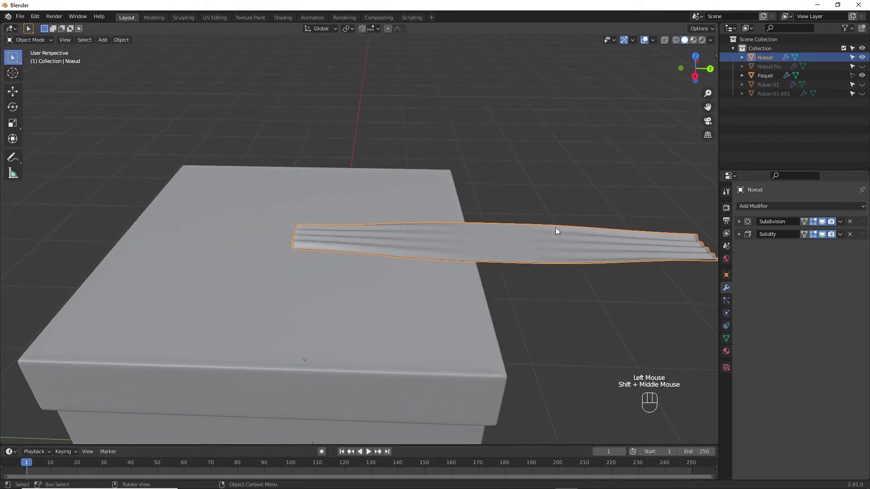
pyautogui.click(432, 200)
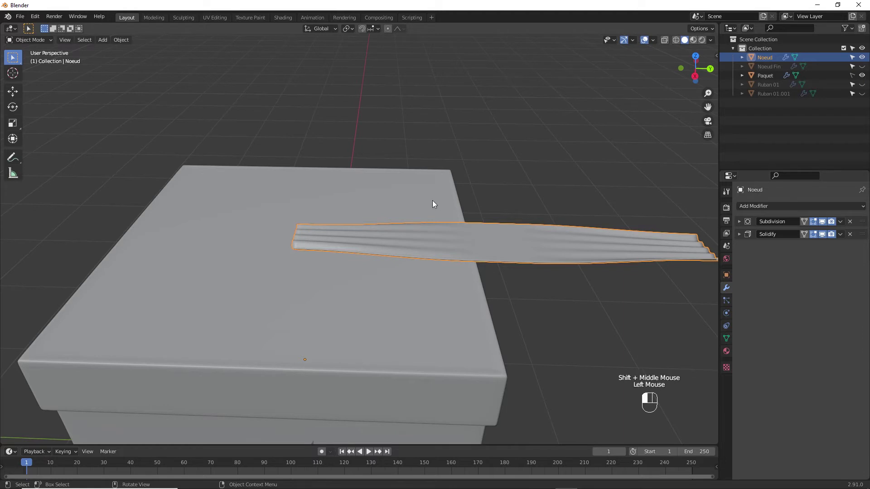
pyautogui.click(495, 197)
pyautogui.click(499, 194)
pyautogui.click(762, 76)
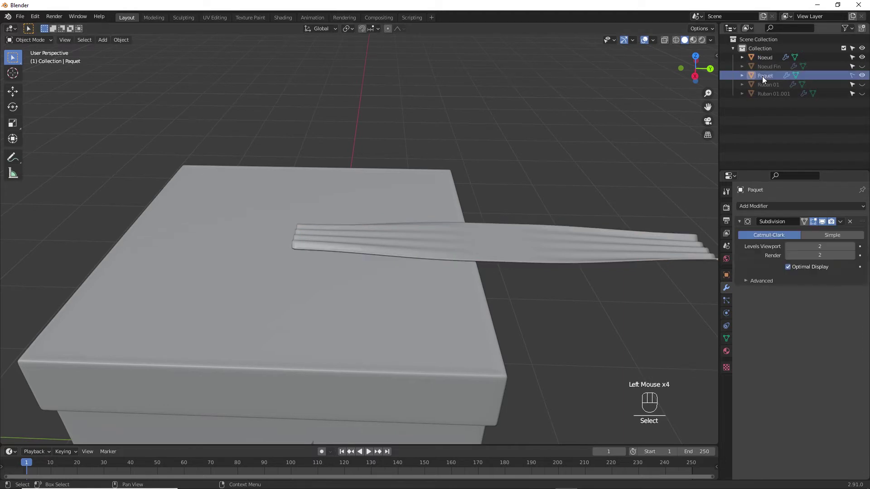
# Snap the 3D cursor to the large top face of the box lid and return to Object Mode.
pyautogui.press('Tab')
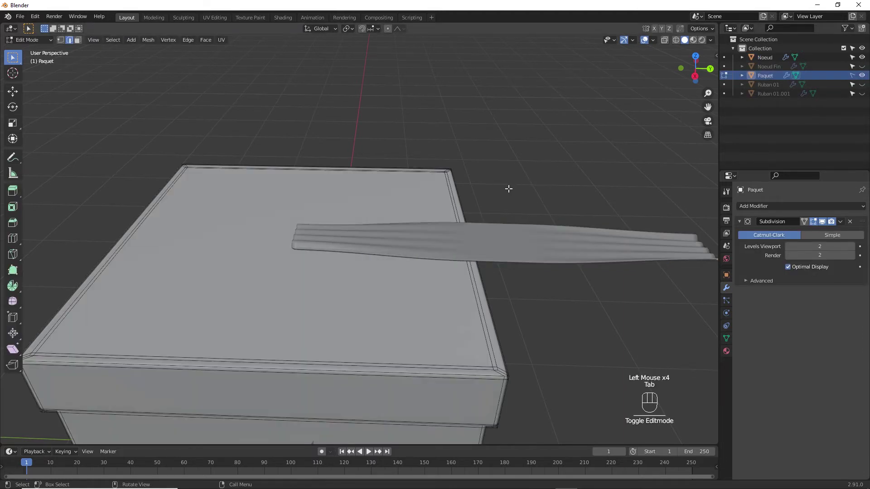
pyautogui.press('3')
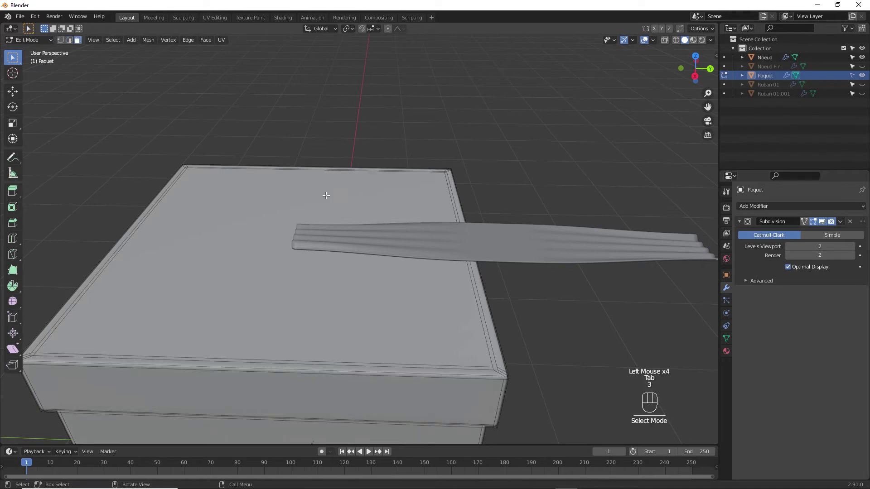
pyautogui.click(323, 196)
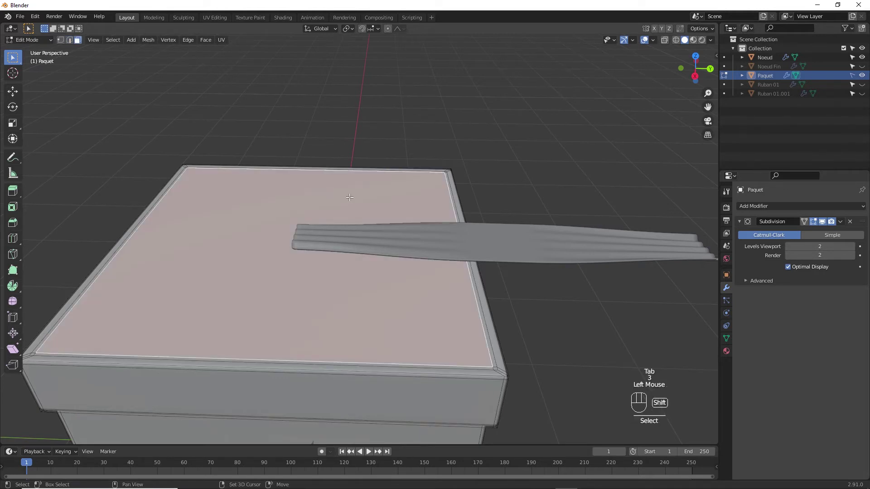
pyautogui.hotkey('shift', 's')
pyautogui.click(348, 249)
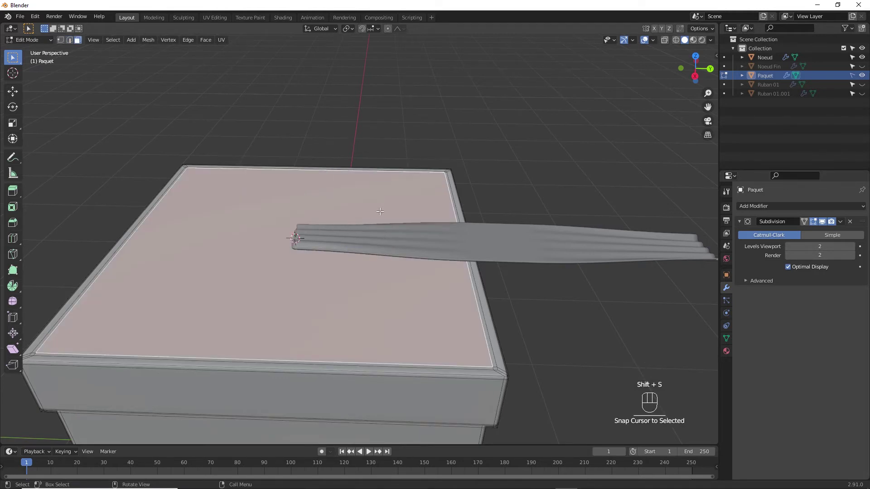
pyautogui.press('Tab')
# Add a Bezier curve at the 3D cursor on the lid, aligned to the right side view.
pyautogui.press('KP_3')
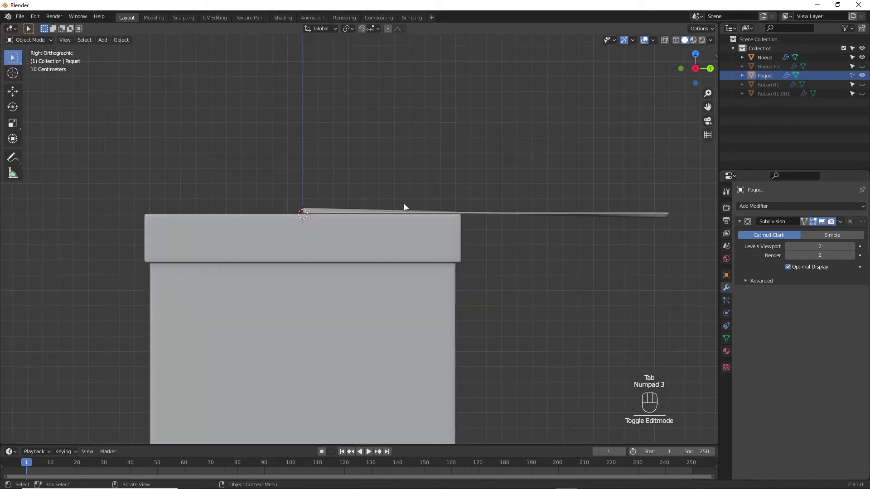
pyautogui.keyDown('shift'); pyautogui.moveTo(352, 192); pyautogui.dragTo(408, 214, button='middle'); pyautogui.keyUp('shift')
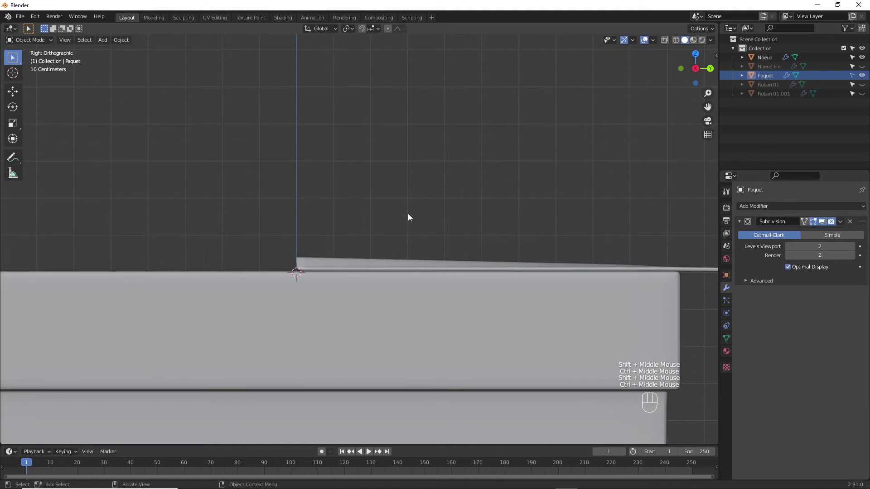
pyautogui.hotkey('shift', 'a')
pyautogui.moveTo(407, 222)
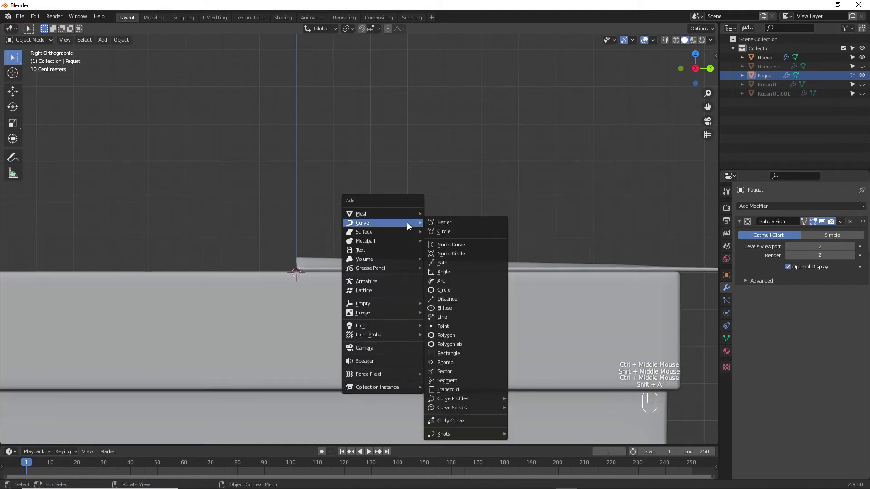
pyautogui.click(450, 222)
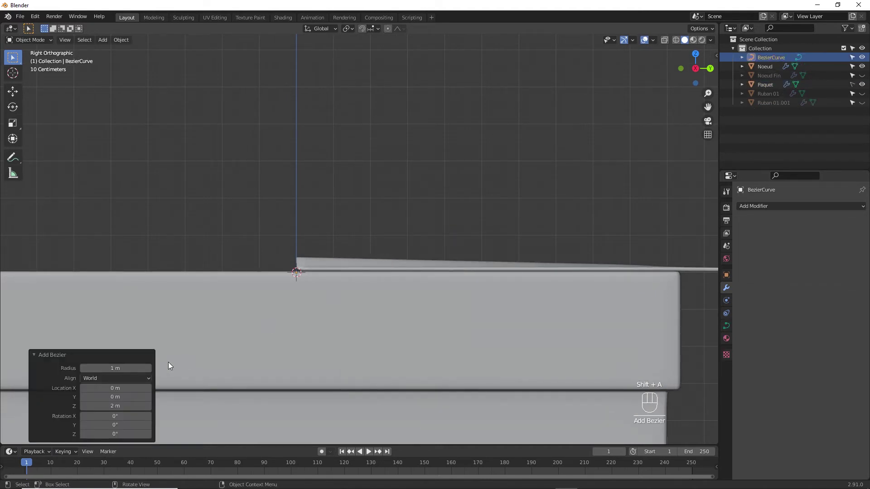
pyautogui.click(126, 377)
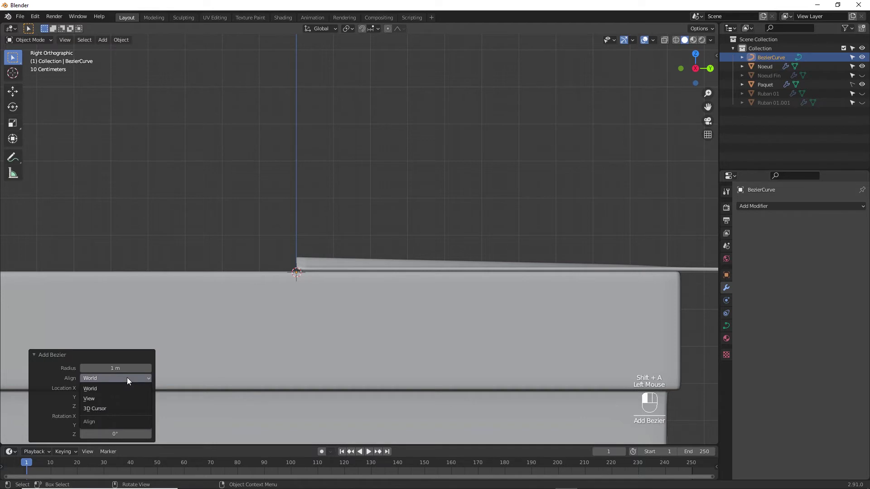
pyautogui.click(112, 398)
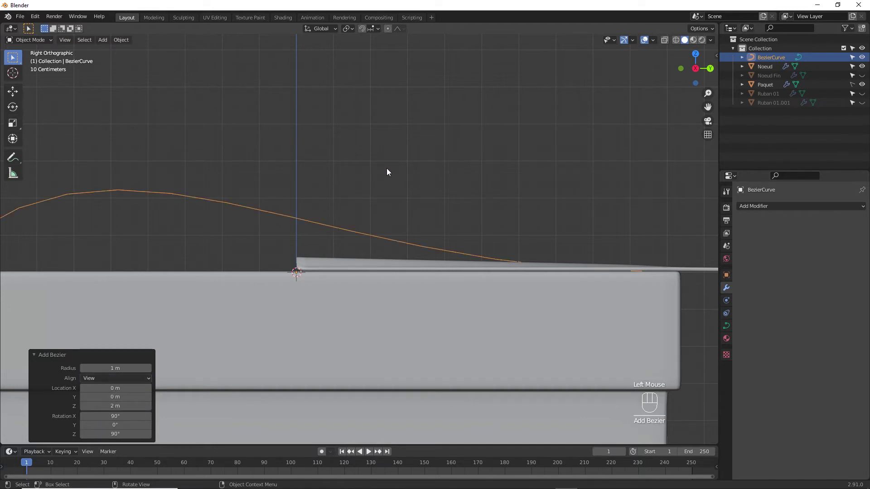
# Replace the curve's default points with one starting point at the lid centre and scale its handles to about 0.07.
pyautogui.press('Tab')
pyautogui.press('x')
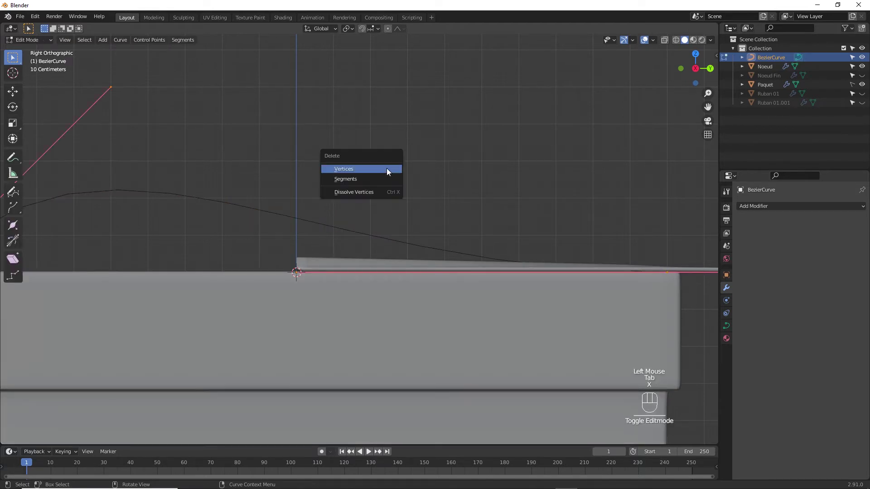
pyautogui.click(387, 169)
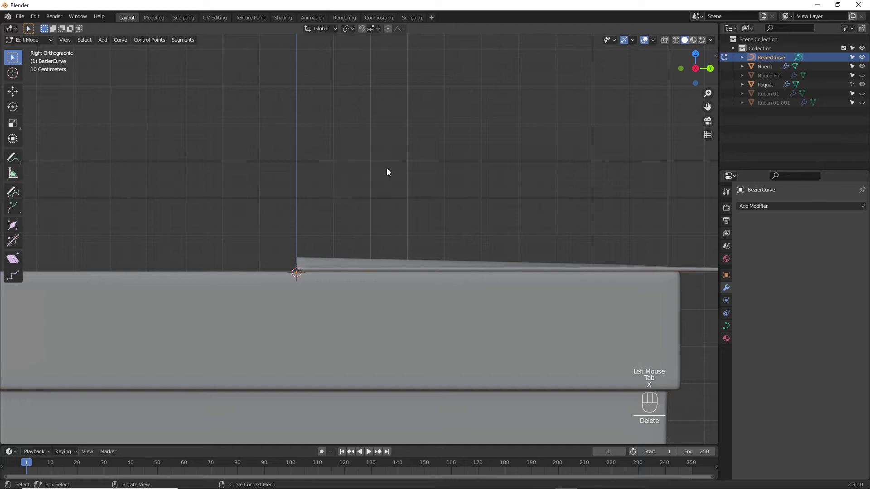
pyautogui.keyDown('ctrl'); pyautogui.rightClick(295, 265); pyautogui.keyUp('ctrl')
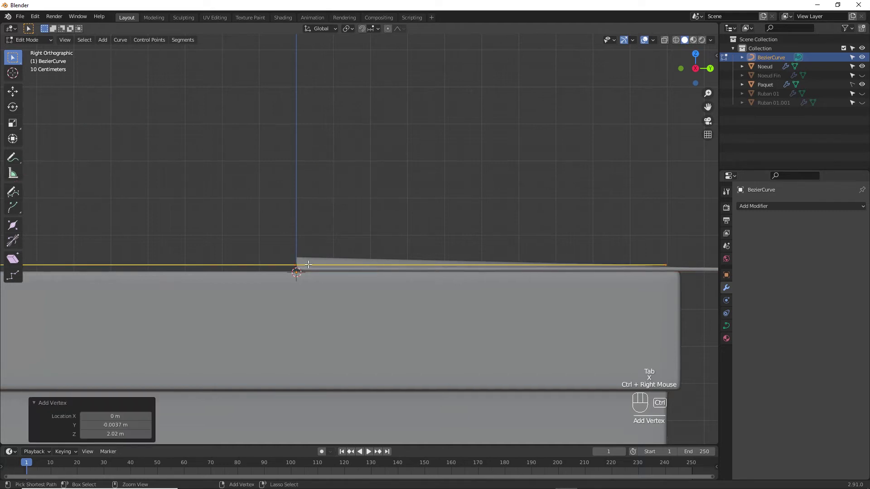
pyautogui.press('s')
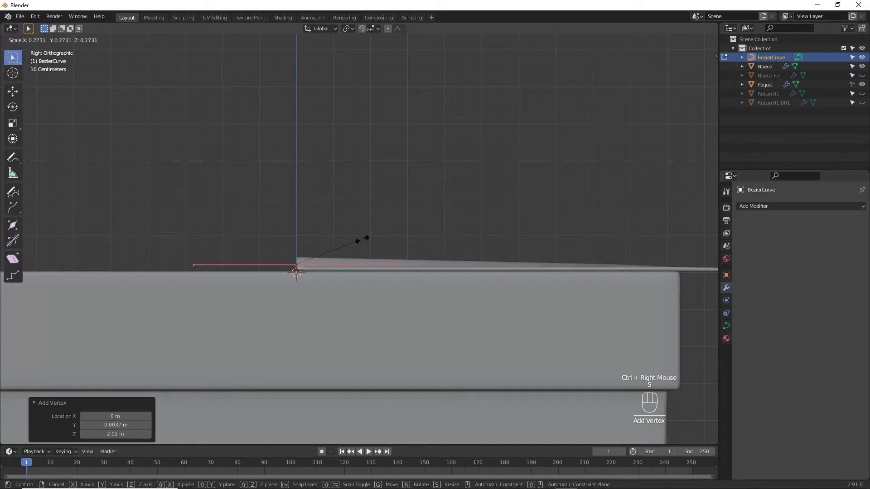
pyautogui.click(308, 252)
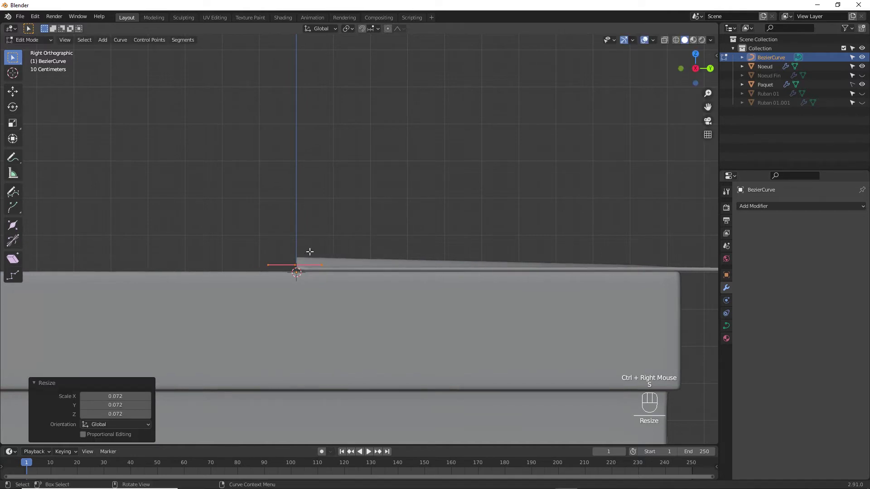
# Add further control points outward along the ribbon, up and back above the start to outline a teardrop bow loop.
pyautogui.keyDown('ctrl'); pyautogui.rightClick(367, 265); pyautogui.keyUp('ctrl')
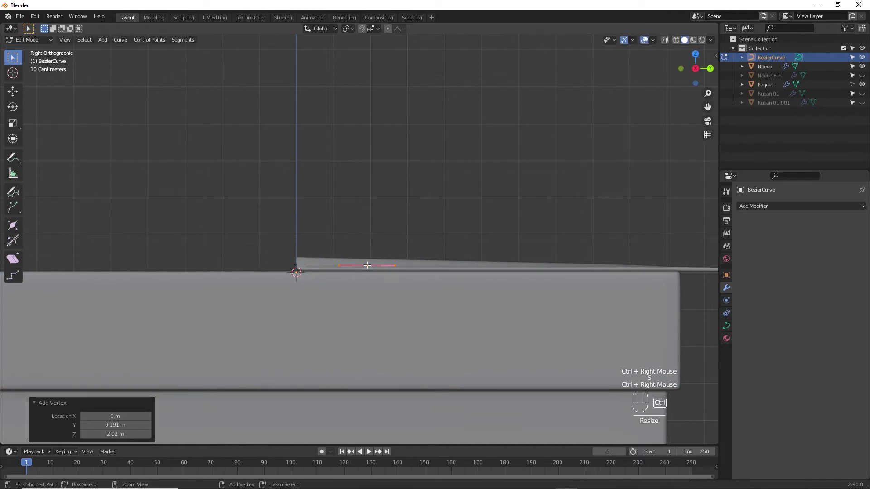
pyautogui.keyDown('ctrl'); pyautogui.rightClick(467, 266); pyautogui.keyUp('ctrl')
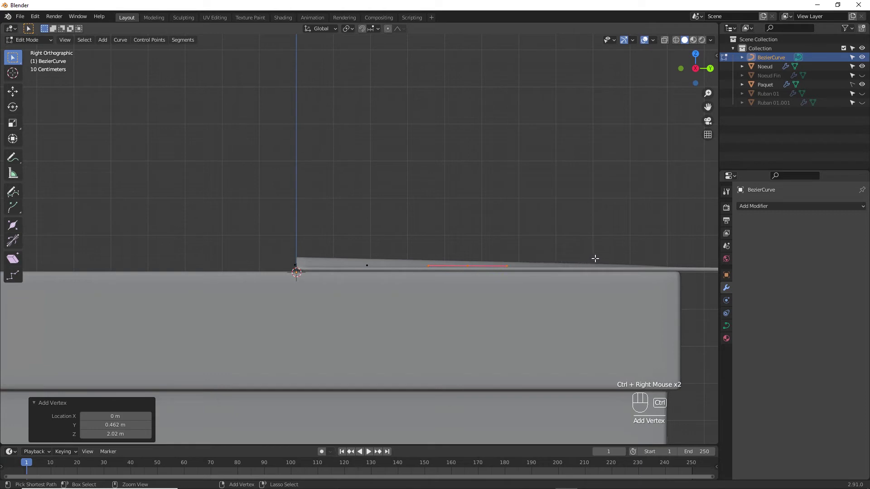
pyautogui.keyDown('ctrl'); pyautogui.rightClick(632, 251); pyautogui.keyUp('ctrl')
pyautogui.keyDown('ctrl'); pyautogui.rightClick(652, 174); pyautogui.keyUp('ctrl')
pyautogui.keyDown('ctrl'); pyautogui.rightClick(477, 222); pyautogui.keyUp('ctrl')
pyautogui.keyDown('ctrl'); pyautogui.rightClick(367, 249); pyautogui.keyUp('ctrl')
pyautogui.keyDown('ctrl'); pyautogui.rightClick(297, 254); pyautogui.keyUp('ctrl')
pyautogui.press('r')
pyautogui.click(451, 224)
# Isolate the curve and align its two end points closely above each other on the vertical axis.
pyautogui.press('KP_Divide')
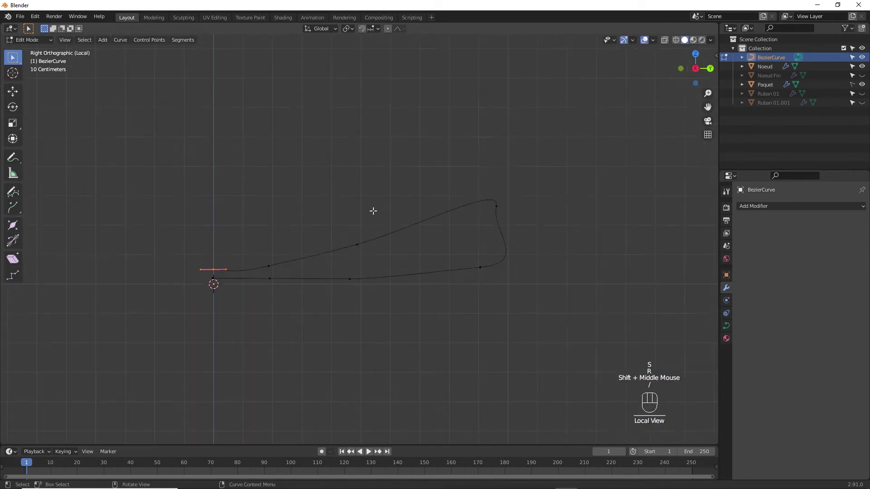
pyautogui.keyDown('shift'); pyautogui.moveTo(373, 210); pyautogui.dragTo(402, 195, button='middle'); pyautogui.keyUp('shift')
pyautogui.press('g')
pyautogui.press('z')
pyautogui.click(263, 232)
pyautogui.click(177, 274)
pyautogui.press('g')
pyautogui.press('y')
pyautogui.click(201, 277)
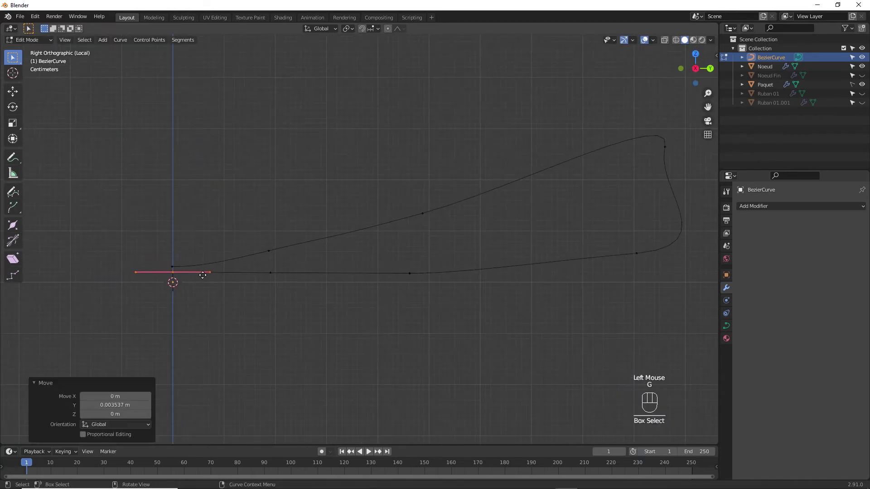
# Rotate and enlarge the handles of the upper outer point to round off the loop's tip.
pyautogui.click(665, 146)
pyautogui.press('r')
pyautogui.click(633, 141)
pyautogui.keyDown('shift'); pyautogui.moveTo(619, 229); pyautogui.dragTo(540, 234, button='middle'); pyautogui.keyUp('shift')
pyautogui.click(558, 258)
pyautogui.click(587, 152)
pyautogui.press('s')
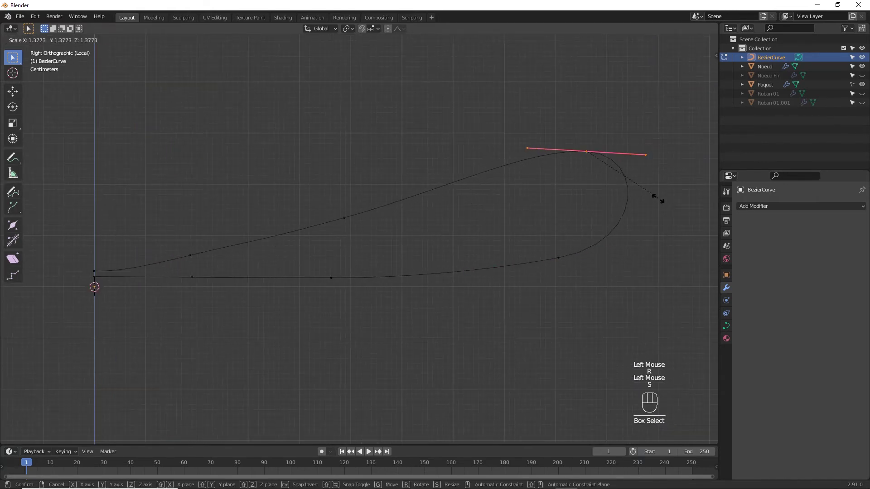
pyautogui.click(471, 205)
# Lower the upper strand's point nearest the start, and scale and rotate the handles of its middle point for a smooth rise.
pyautogui.click(191, 255)
pyautogui.press('g')
pyautogui.press('s')
pyautogui.click(288, 283)
pyautogui.click(345, 217)
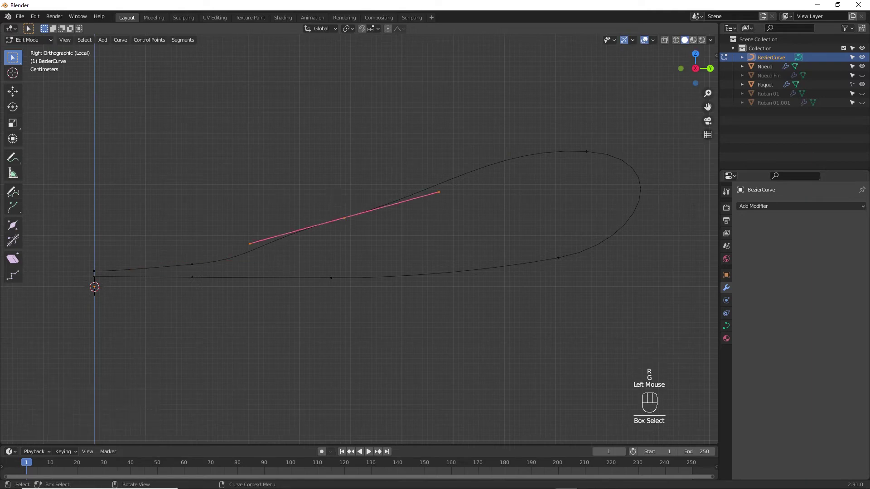
pyautogui.press('s')
pyautogui.click(471, 200)
pyautogui.press('r')
pyautogui.click(510, 176)
# Move the middle points of the lower and upper strands slightly outward, raising the upper one a little.
pyautogui.moveTo(315, 265); pyautogui.dragTo(354, 288)
pyautogui.press('g')
pyautogui.press('y')
pyautogui.click(389, 282)
pyautogui.moveTo(334, 194); pyautogui.dragTo(359, 227)
pyautogui.press('g')
pyautogui.click(375, 223)
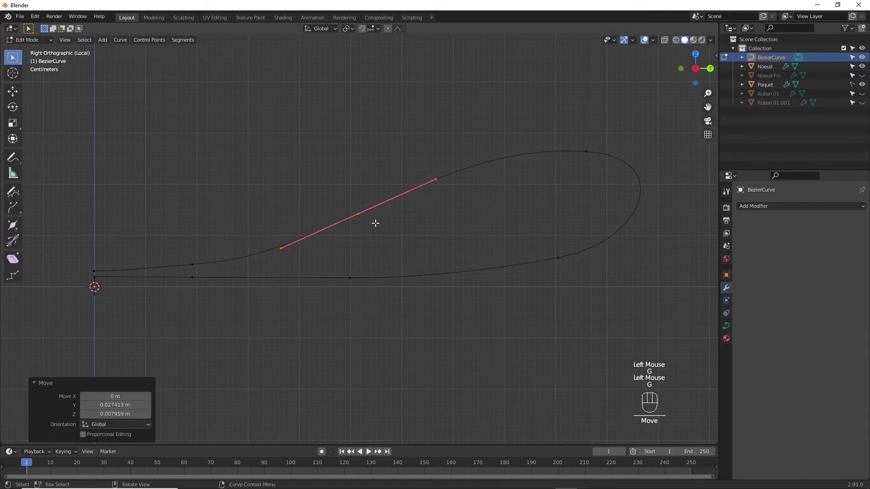
# Leave the isolated view and adjust the two outer points at the loop's tip above the lid.
pyautogui.press('/')
pyautogui.press('s')
pyautogui.click(585, 259)
pyautogui.press('g')
pyautogui.click(622, 262)
pyautogui.moveTo(547, 152); pyautogui.dragTo(578, 191)
pyautogui.press('g')
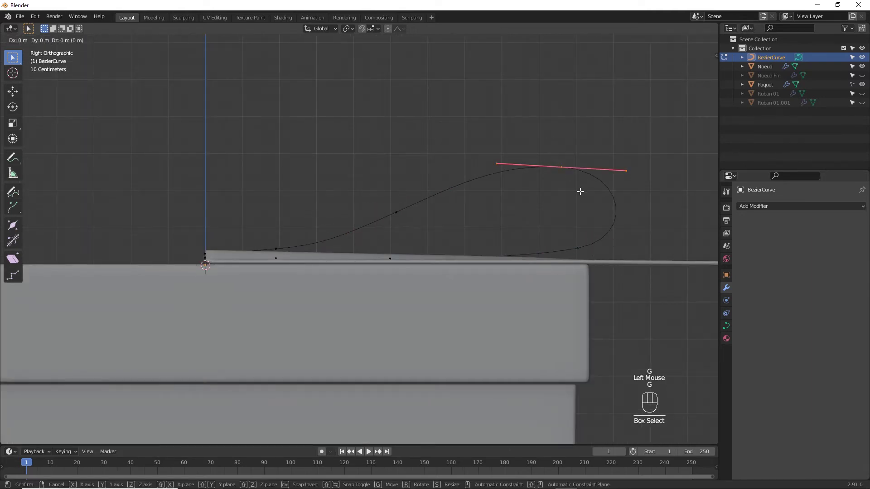
pyautogui.click(578, 191)
# Add a Curve modifier to the Noeud ribbon with BezierCurve as its curve object.
pyautogui.press('Tab')
pyautogui.moveTo(389, 219); pyautogui.dragTo(563, 285, button='middle')
pyautogui.click(564, 284)
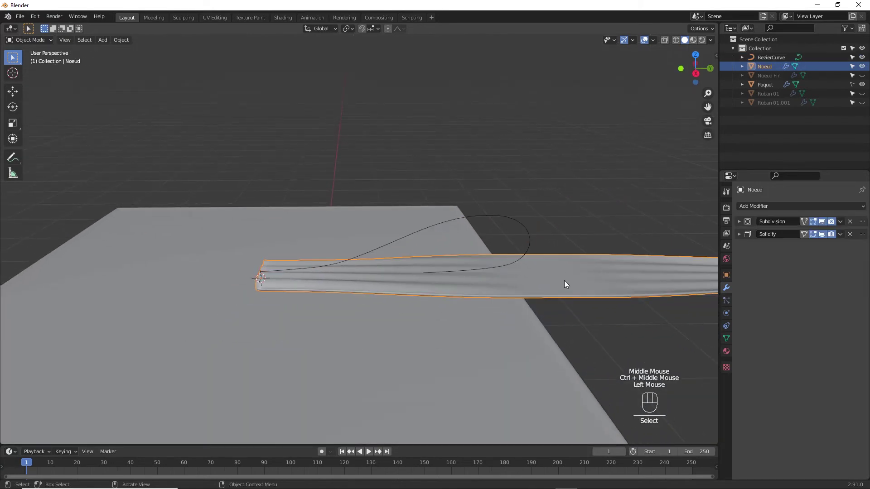
pyautogui.click(823, 207)
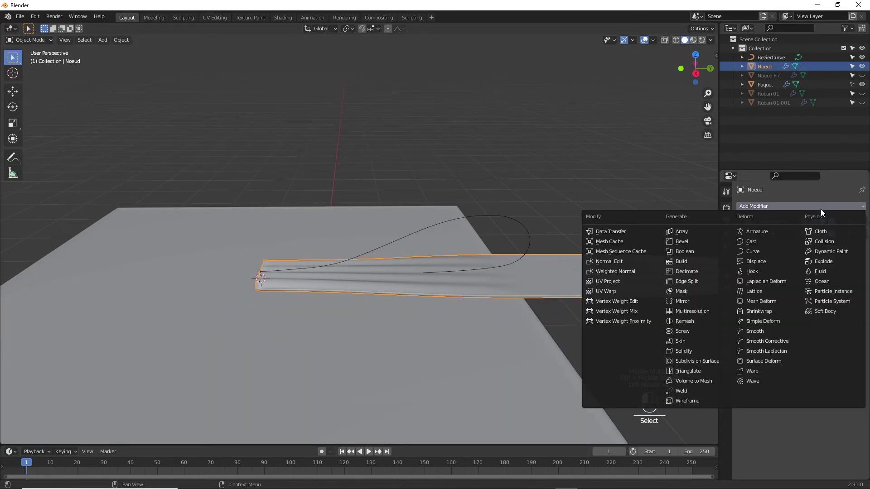
pyautogui.click(763, 250)
pyautogui.click(803, 261)
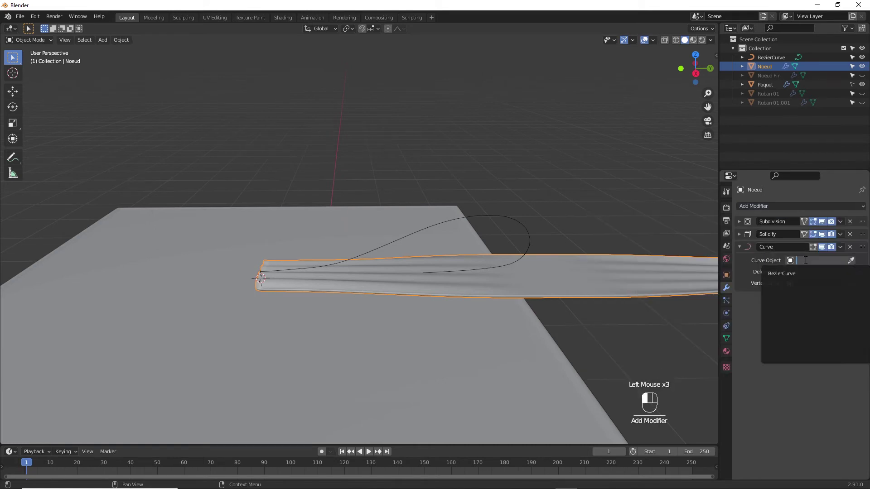
pyautogui.click(793, 272)
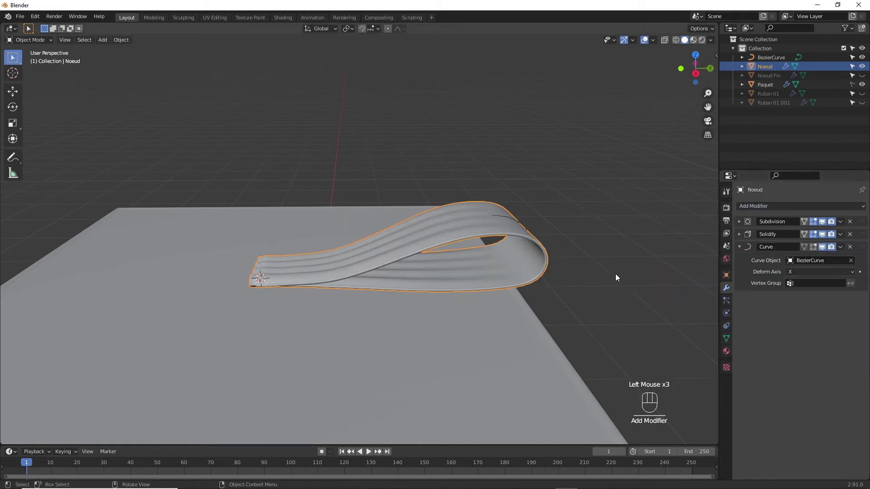
# Lower the Noeud ribbon about 0.008 m along Z toward the lid.
pyautogui.press('KP_3')
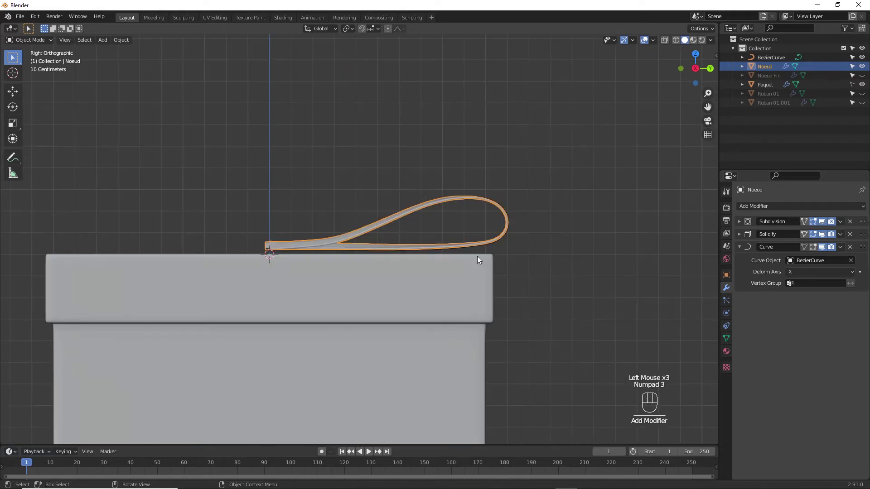
pyautogui.keyDown('ctrl'); pyautogui.moveTo(478, 248); pyautogui.dragTo(497, 198, button='middle'); pyautogui.keyUp('ctrl')
pyautogui.press('g')
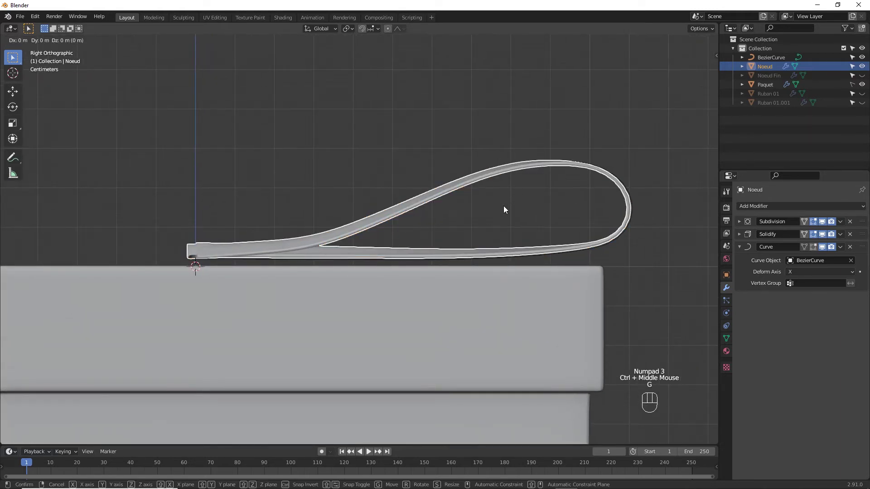
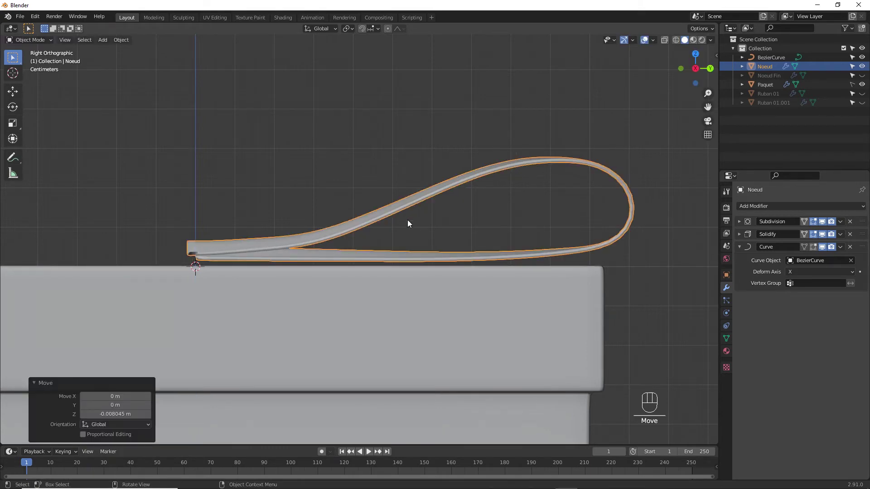
# Scale the Noeud ribbon to about 0.991 along Y so its ends meet the bow's centre.
pyautogui.moveTo(372, 234); pyautogui.dragTo(433, 248, button='middle')
pyautogui.click(447, 229)
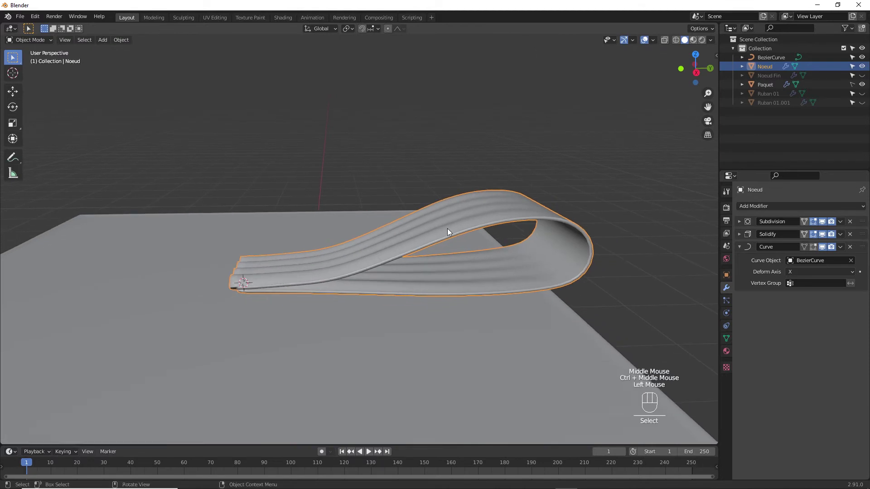
pyautogui.press('s')
pyautogui.press('y')
pyautogui.click(525, 247)
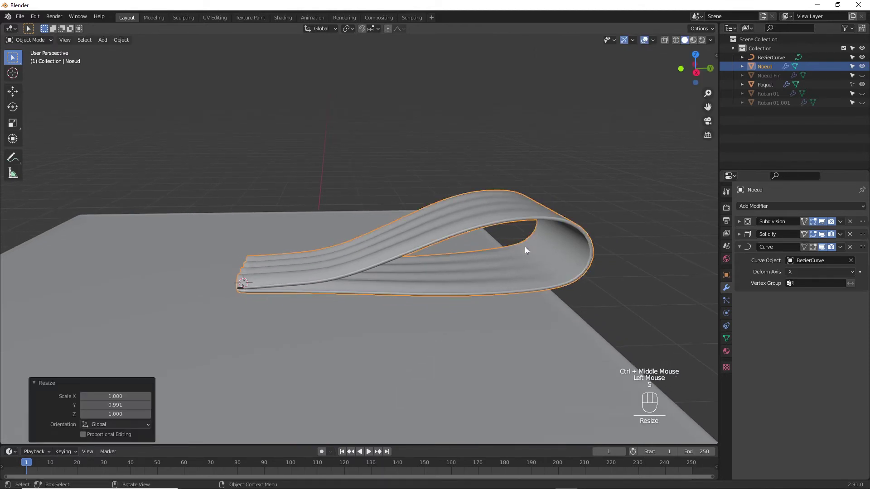
# Duplicate the ribbon loop together with its curve and place the copy slightly higher along Z.
pyautogui.moveTo(524, 247); pyautogui.dragTo(379, 264, button='middle')
pyautogui.press('KP_3')
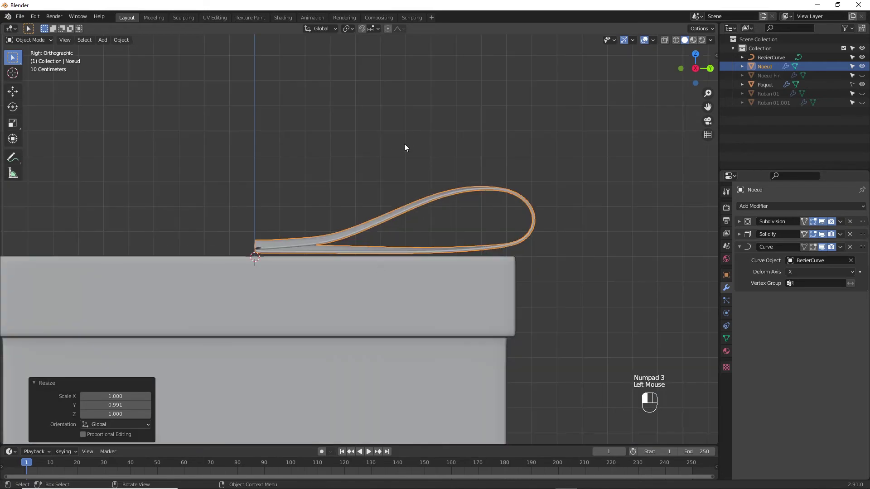
pyautogui.moveTo(404, 143); pyautogui.dragTo(521, 180)
pyautogui.hotkey('shift', 'd')
pyautogui.press('z')
pyautogui.click(523, 170)
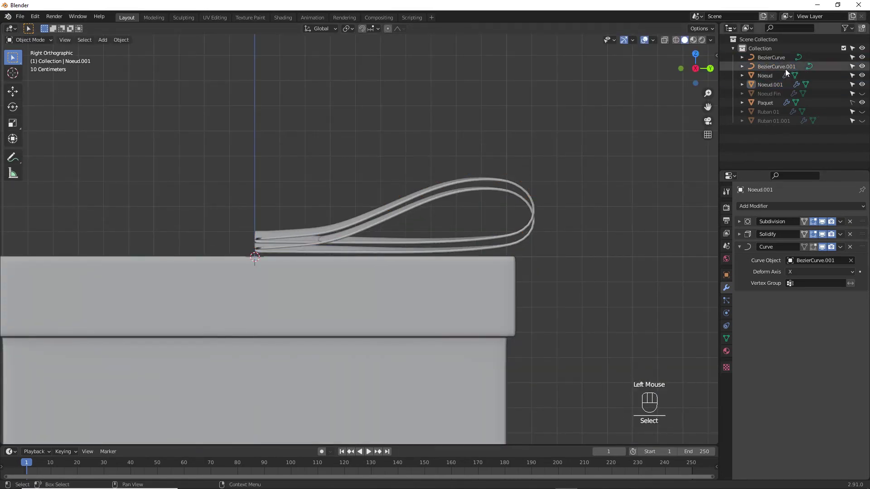
# Rotate the outer control points of BezierCurve.001 by about 7° and move them upward.
pyautogui.click(783, 67)
pyautogui.press('Tab')
pyautogui.keyDown('ctrl'); pyautogui.moveTo(569, 209); pyautogui.dragTo(635, 196, button='middle'); pyautogui.keyUp('ctrl')
pyautogui.press('g')
pyautogui.click(562, 184)
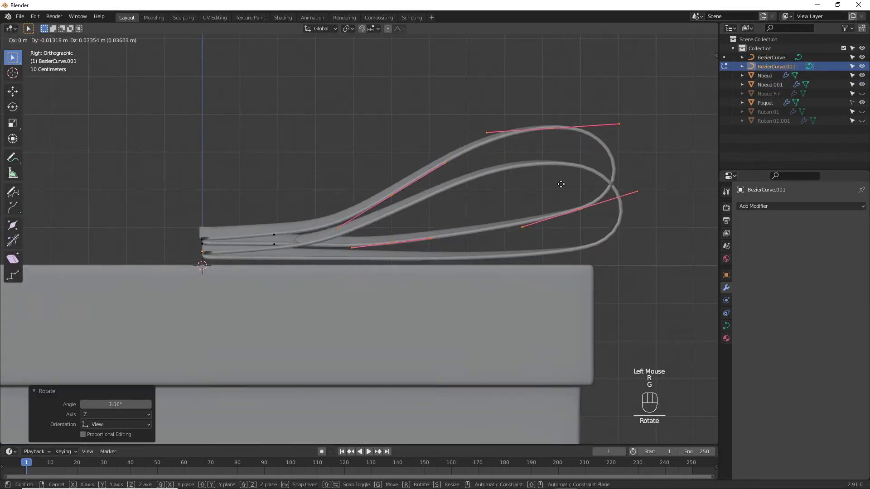
# Pull the upper loop's outer points back toward the centre, reshape its upper middle point and raise its lower outer point.
pyautogui.moveTo(508, 100); pyautogui.dragTo(589, 208)
pyautogui.press('g')
pyautogui.click(452, 166)
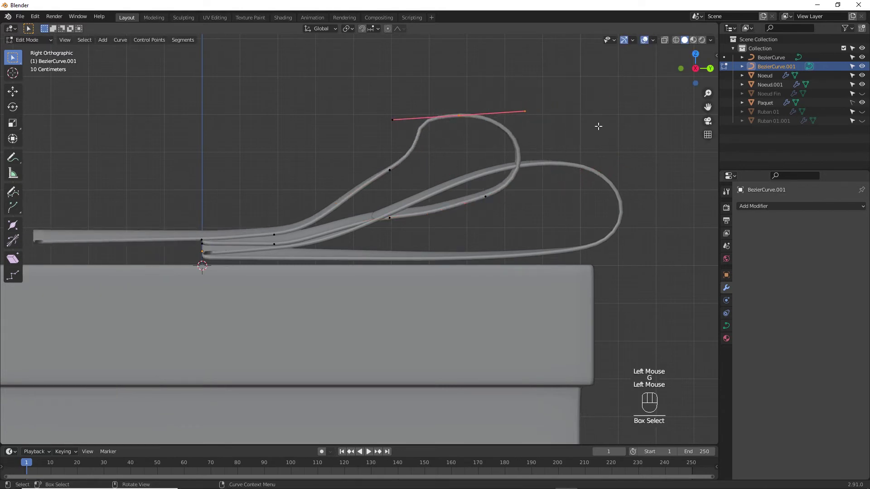
pyautogui.click(389, 170)
pyautogui.press('g')
pyautogui.press('s')
pyautogui.press('r')
pyautogui.click(412, 175)
pyautogui.moveTo(461, 166); pyautogui.dragTo(503, 210)
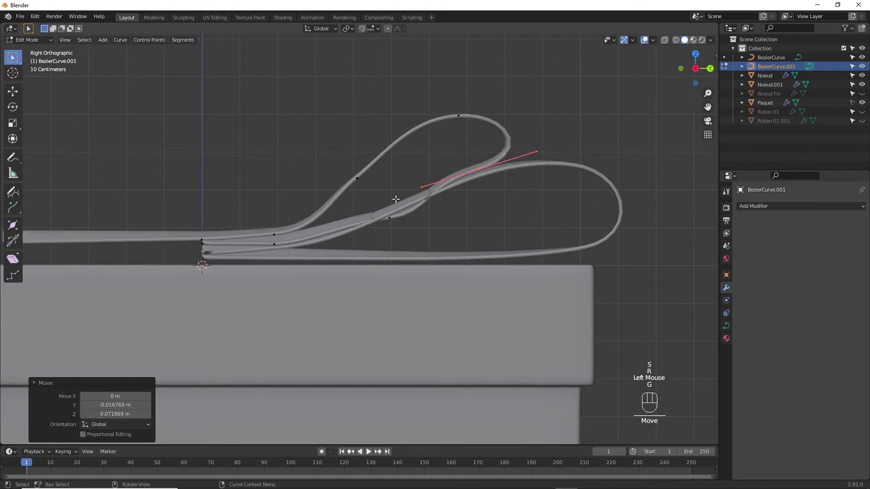
# Shift the innermost control points and the upper middle point of BezierCurve.001 toward the bow's centre.
pyautogui.keyDown('shift'); pyautogui.moveTo(470, 218); pyautogui.dragTo(430, 200, button='middle'); pyautogui.keyUp('shift')
pyautogui.keyDown('ctrl'); pyautogui.moveTo(430, 200); pyautogui.dragTo(368, 188, button='middle'); pyautogui.keyUp('ctrl')
pyautogui.press('s')
pyautogui.click(376, 190)
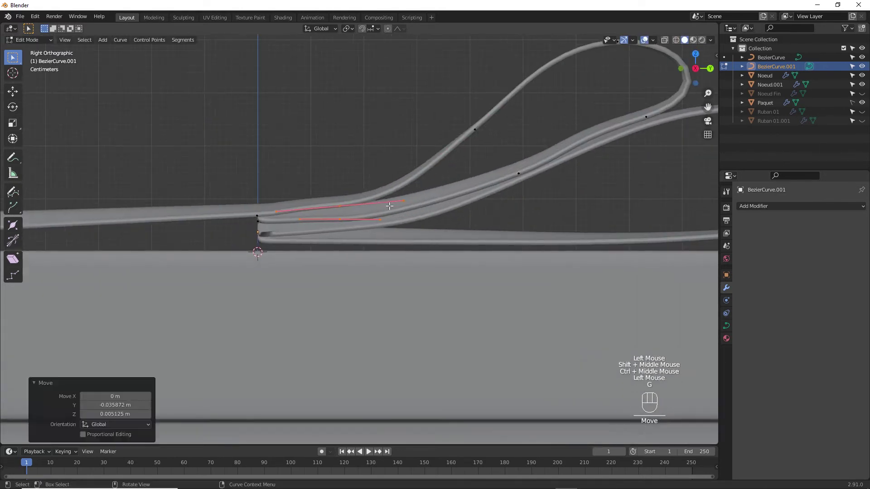
pyautogui.press('g')
pyautogui.click(430, 184)
# Pull the upper loop's top, outer and lower middle control points inward and shorten their handles for a smaller, rounder loop.
pyautogui.keyDown('shift'); pyautogui.moveTo(493, 165); pyautogui.dragTo(443, 225, button='middle'); pyautogui.keyUp('shift')
pyautogui.press('g')
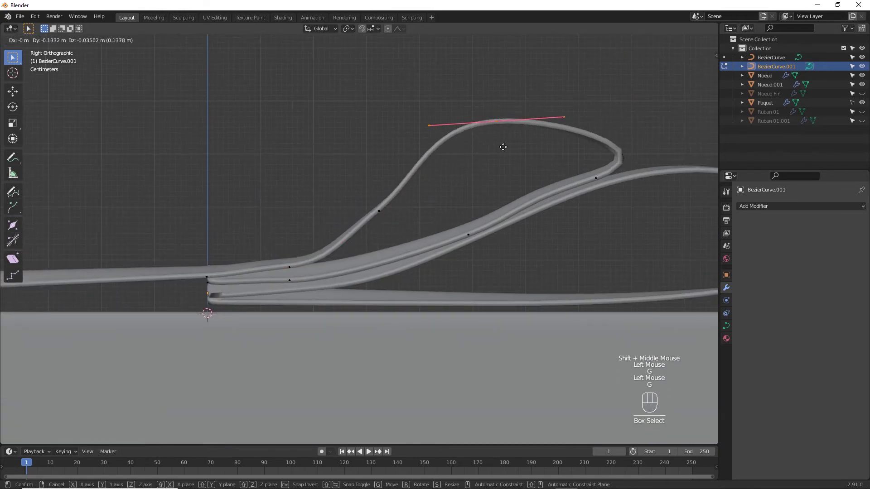
pyautogui.press('s')
pyautogui.click(538, 194)
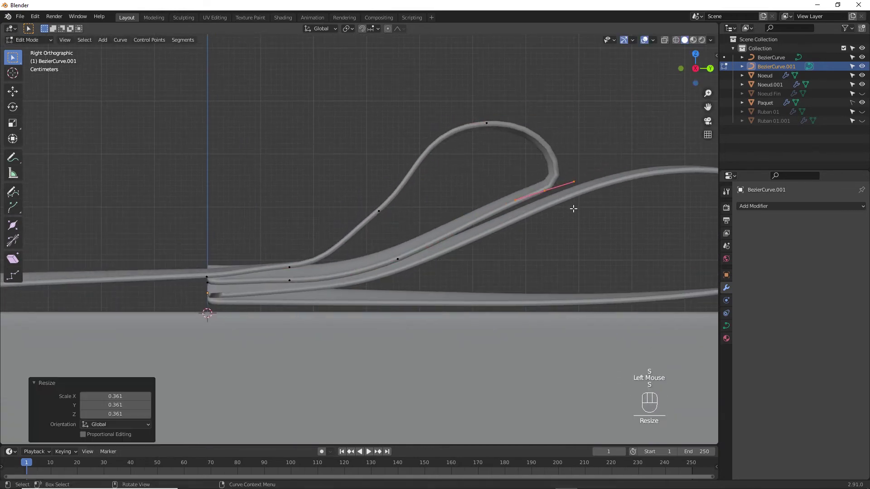
pyautogui.press('g')
pyautogui.click(453, 190)
pyautogui.press('s')
pyautogui.click(420, 214)
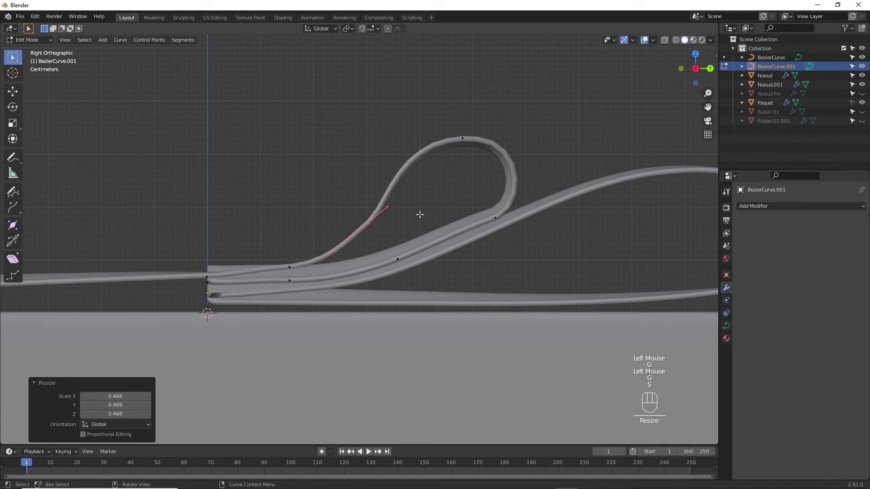
# Rotate the upper loop's upper middle point to smooth its rise and move the innermost points slightly closer to the centre.
pyautogui.press('r')
pyautogui.click(411, 203)
pyautogui.moveTo(327, 245); pyautogui.dragTo(274, 291)
pyautogui.press('g')
pyautogui.press('r')
pyautogui.click(433, 191)
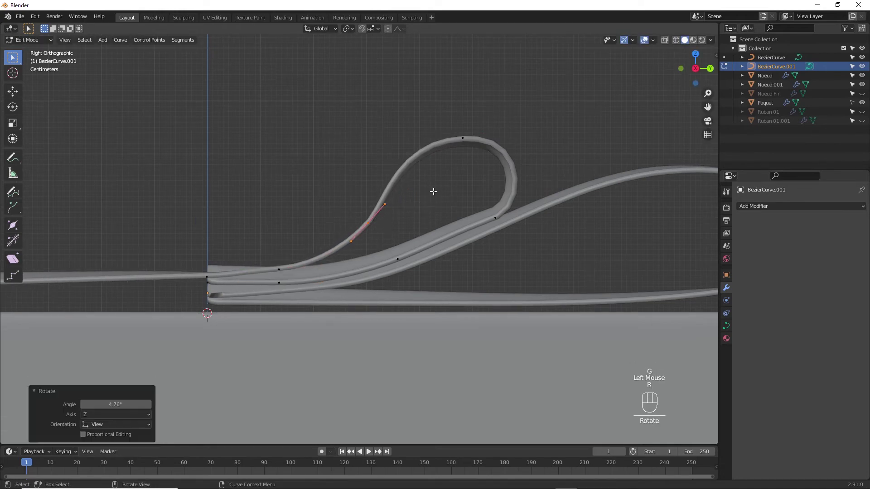
pyautogui.click(468, 185)
pyautogui.click(481, 194)
pyautogui.press('r')
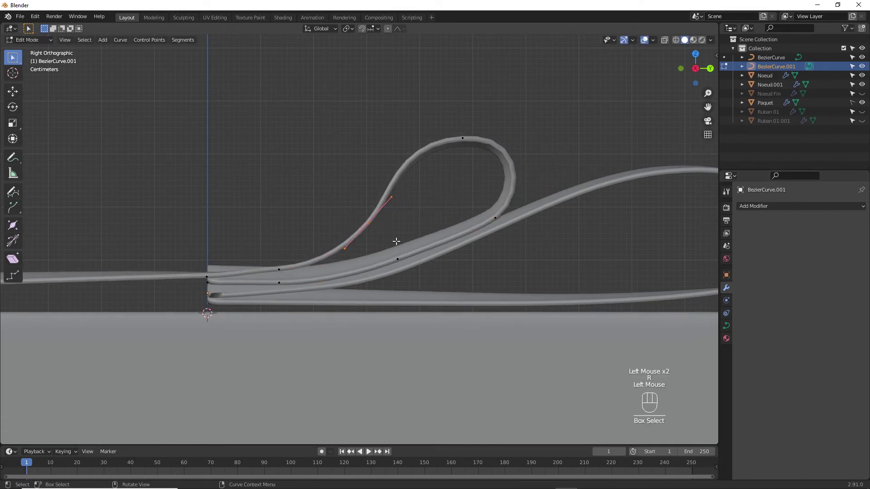
pyautogui.keyDown('ctrl'); pyautogui.moveTo(406, 270); pyautogui.dragTo(470, 221, button='middle'); pyautogui.keyUp('ctrl')
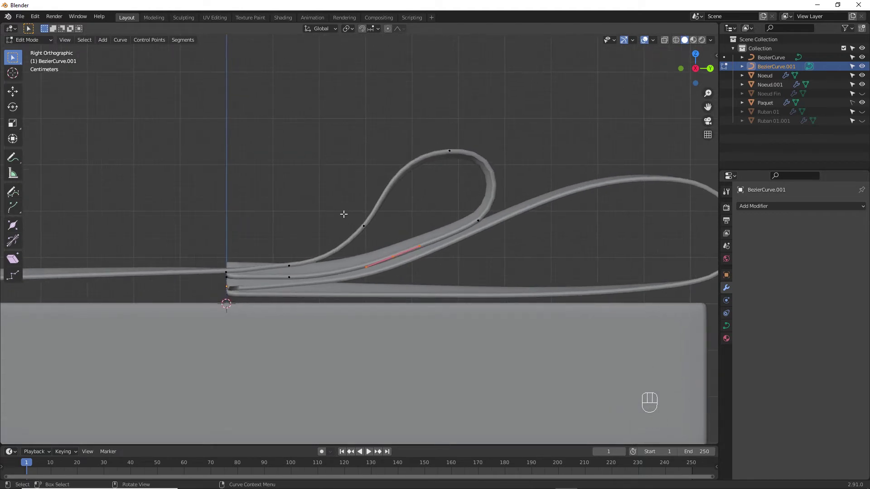
# Scale the upper ribbon Noeud.001 to about 0.577 along Y so its ends retract to the bow's centre.
pyautogui.moveTo(343, 214); pyautogui.dragTo(430, 247, button='middle')
pyautogui.press('Tab')
pyautogui.click(431, 247)
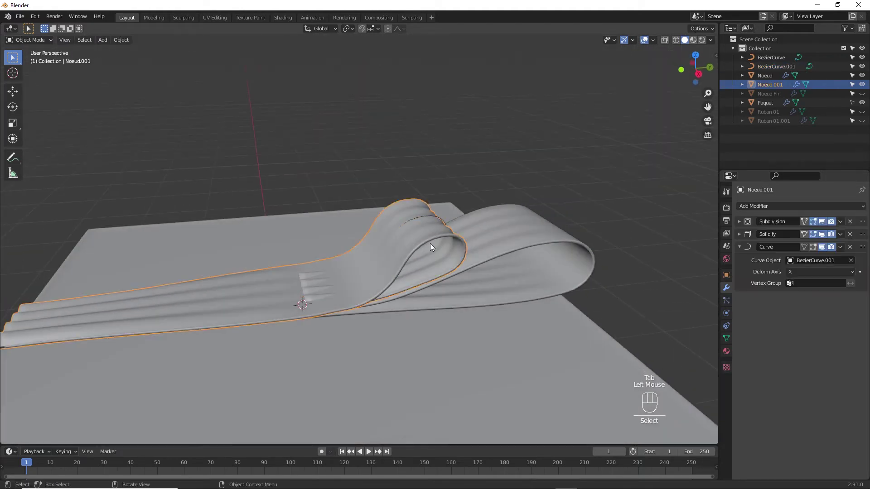
pyautogui.press('s')
pyautogui.press('y')
pyautogui.click(400, 281)
pyautogui.press('KP_3')
pyautogui.keyDown('ctrl'); pyautogui.moveTo(400, 282); pyautogui.dragTo(437, 202, button='middle'); pyautogui.keyUp('ctrl')
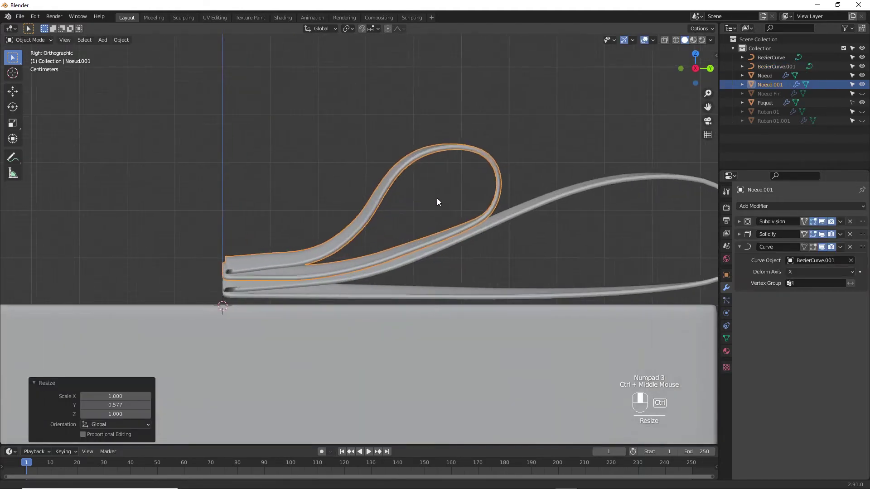
# Nudge the upper middle control point of BezierCurve.001 to refine the loop's rising side.
pyautogui.click(499, 190)
pyautogui.press('Tab')
pyautogui.click(364, 225)
pyautogui.press('g')
pyautogui.click(432, 206)
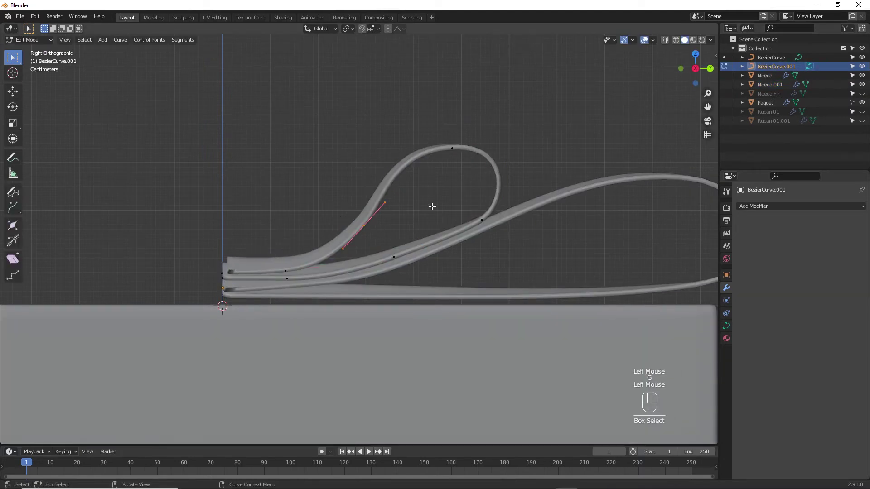
# Stretch Noeud.001 slightly along Y, by about 1.007, so its ends line up with the lower loop's ends.
pyautogui.press('Tab')
pyautogui.click(443, 207)
pyautogui.press('s')
pyautogui.press('y')
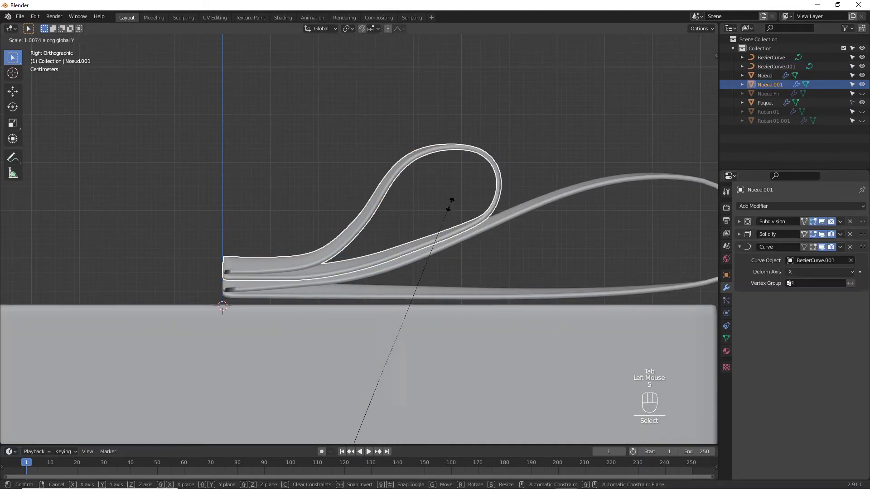
pyautogui.click(450, 205)
# Lower all control points of BezierCurve.001 slightly along Z.
pyautogui.moveTo(447, 208); pyautogui.dragTo(493, 256, button='middle')
pyautogui.click(772, 67)
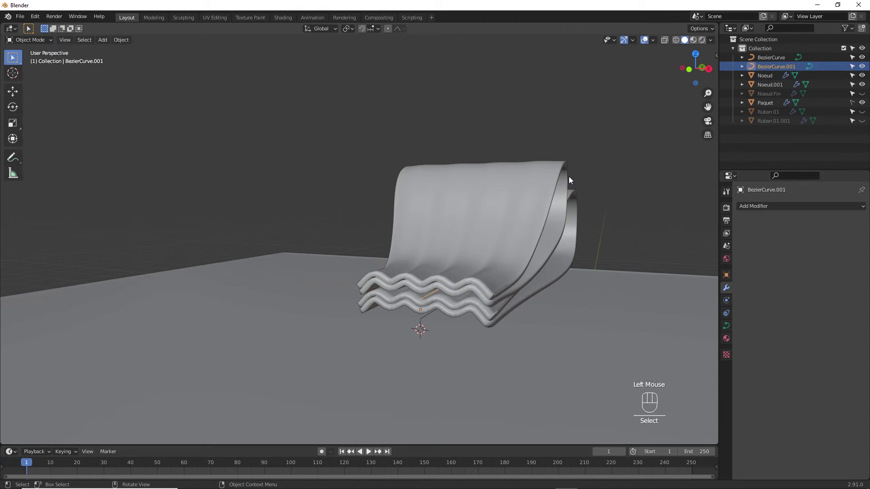
pyautogui.press('Tab')
pyautogui.press('a')
pyautogui.press('g')
pyautogui.press('z')
pyautogui.click(569, 201)
pyautogui.press('Tab')
# Narrow the upper ribbon Noeud.001 to about 0.846 along X.
pyautogui.click(542, 202)
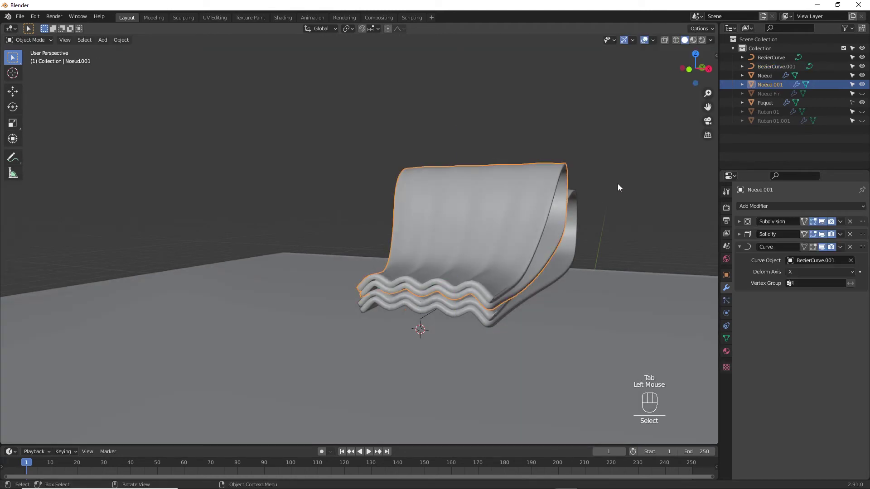
pyautogui.press('s')
pyautogui.press('x')
pyautogui.click(569, 254)
pyautogui.moveTo(569, 254); pyautogui.dragTo(480, 238, button='middle')
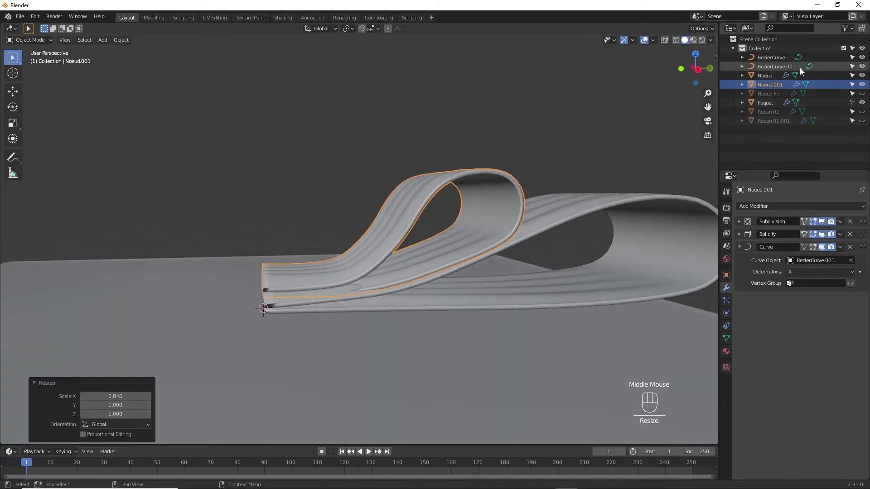
# Shift the BezierCurve.001 points along Z so the upper loop rests closely on the lower loop.
pyautogui.click(776, 67)
pyautogui.press('Tab')
pyautogui.press('g')
pyautogui.press('z')
pyautogui.press('Return')
pyautogui.moveTo(562, 148); pyautogui.dragTo(565, 202, button='middle')
pyautogui.press('Tab')
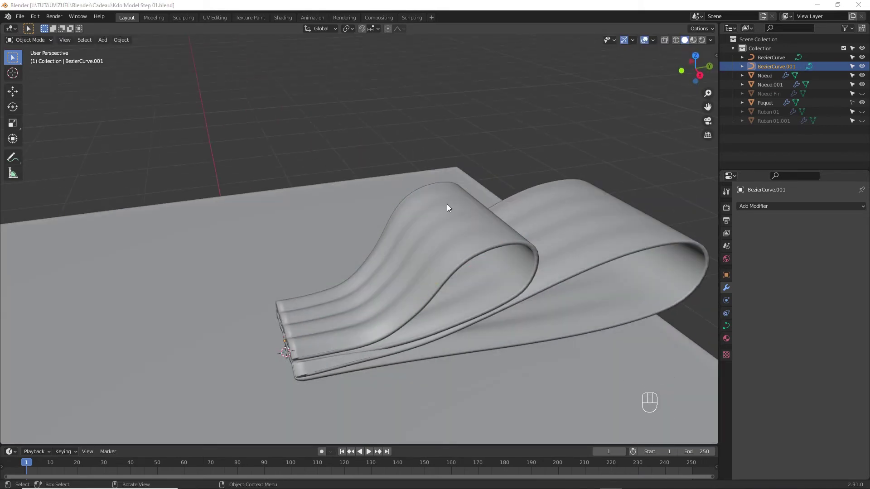
# Add a 12-vertex mesh circle facing the front view at the bow's centre.
pyautogui.moveTo(398, 208); pyautogui.dragTo(448, 207, button='middle')
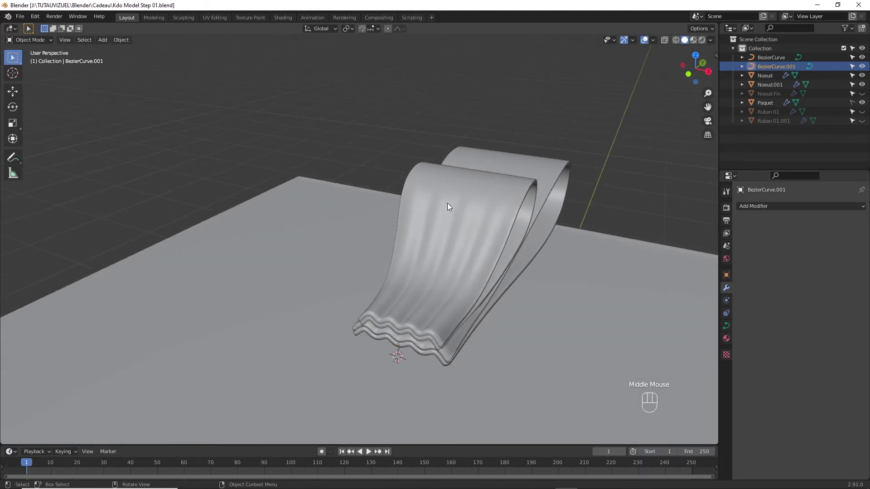
pyautogui.press('KP_1')
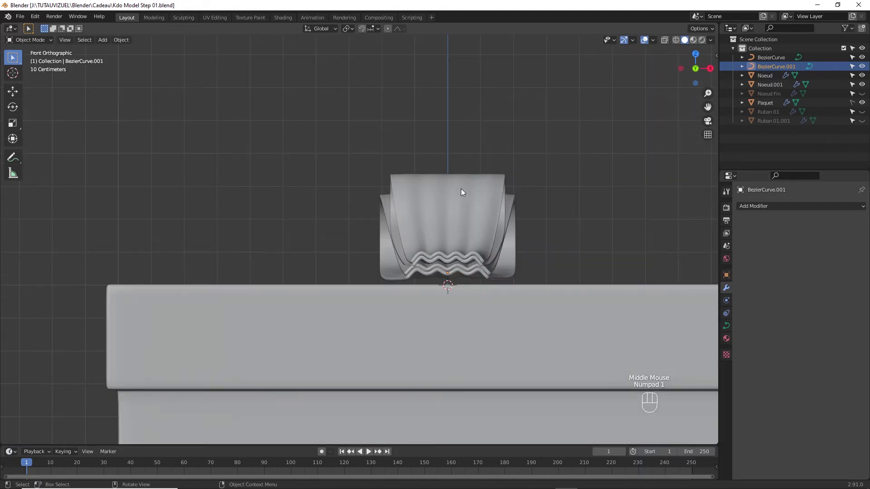
pyautogui.keyDown('shift'); pyautogui.moveTo(461, 190); pyautogui.dragTo(425, 243, button='middle'); pyautogui.keyUp('shift')
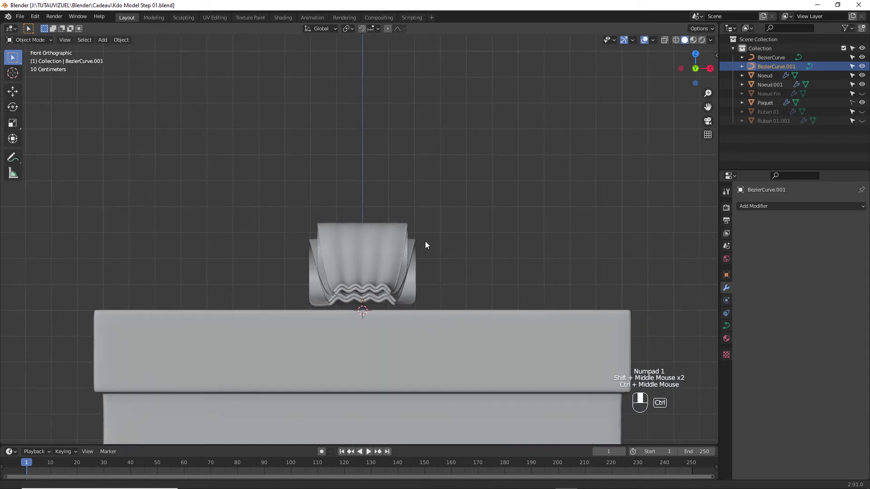
pyautogui.hotkey('shift', 'a')
pyautogui.moveTo(425, 241)
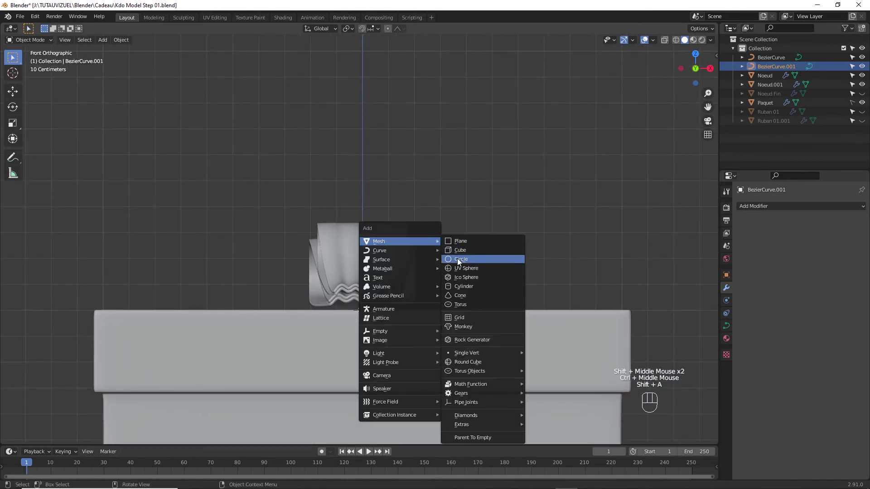
pyautogui.click(458, 258)
pyautogui.click(114, 377)
pyautogui.click(107, 398)
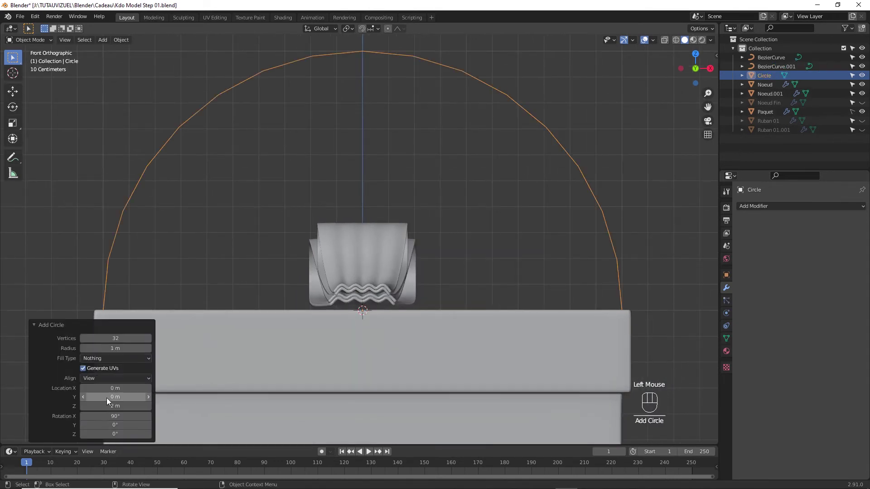
pyautogui.doubleClick(91, 338)
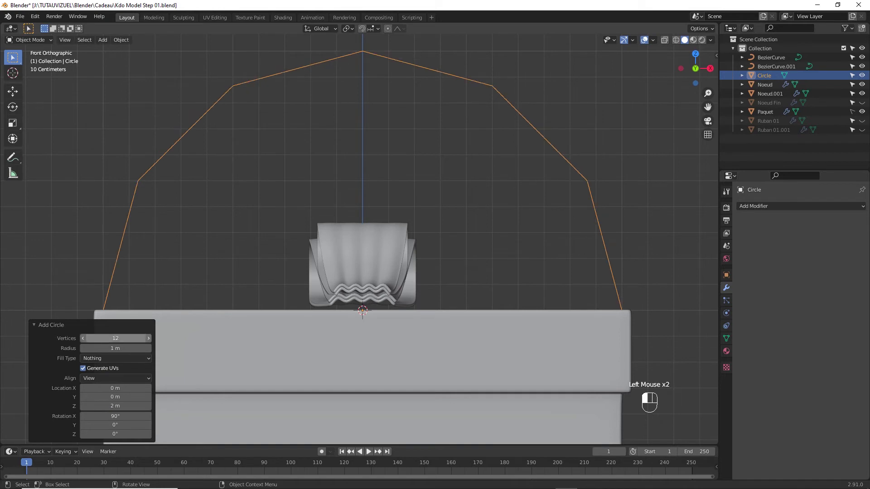
# Scale the circle to about 0.231, flatten it to about 0.436 along Z and raise it about 0.096 m around the ribbon ends.
pyautogui.press('Tab')
pyautogui.press('1')
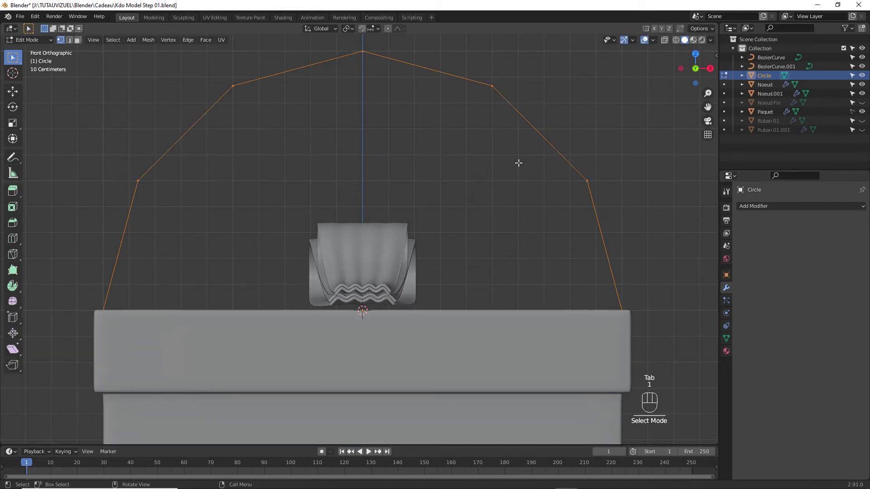
pyautogui.press('s')
pyautogui.click(405, 275)
pyautogui.press('s')
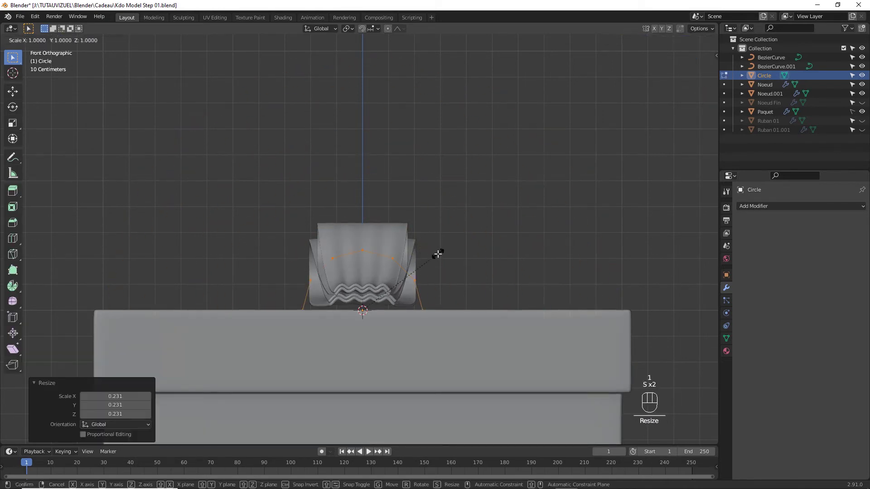
pyautogui.click(399, 292)
pyautogui.press('g')
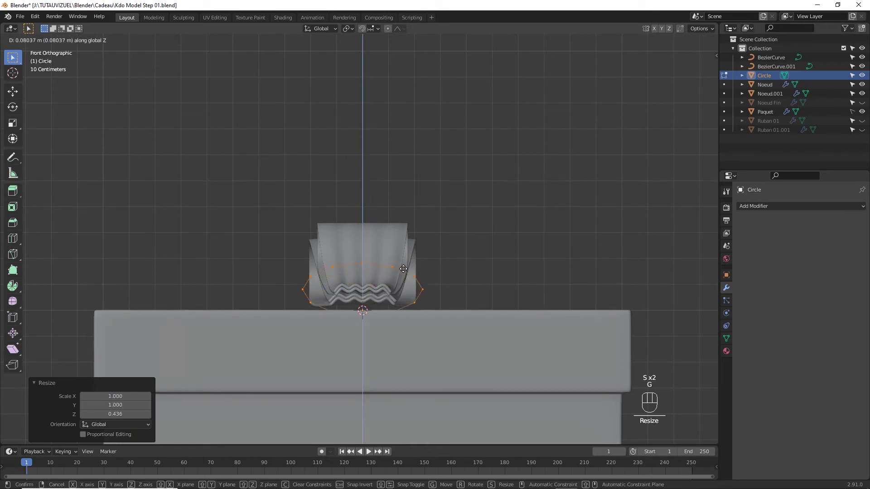
pyautogui.click(403, 269)
# Flatten the ring's lower vertices along Z so its underside runs nearly parallel to the box lid.
pyautogui.keyDown('ctrl'); pyautogui.moveTo(403, 270); pyautogui.dragTo(399, 240, button='middle'); pyautogui.keyUp('ctrl')
pyautogui.keyDown('shift'); pyautogui.moveTo(290, 281); pyautogui.dragTo(277, 267, button='middle'); pyautogui.keyUp('shift')
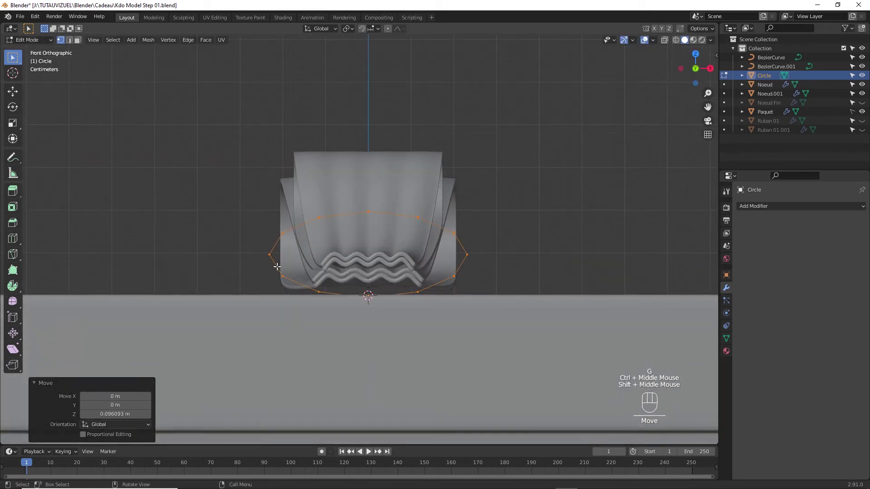
pyautogui.moveTo(448, 311); pyautogui.dragTo(448, 311)
pyautogui.press('s')
pyautogui.press('z')
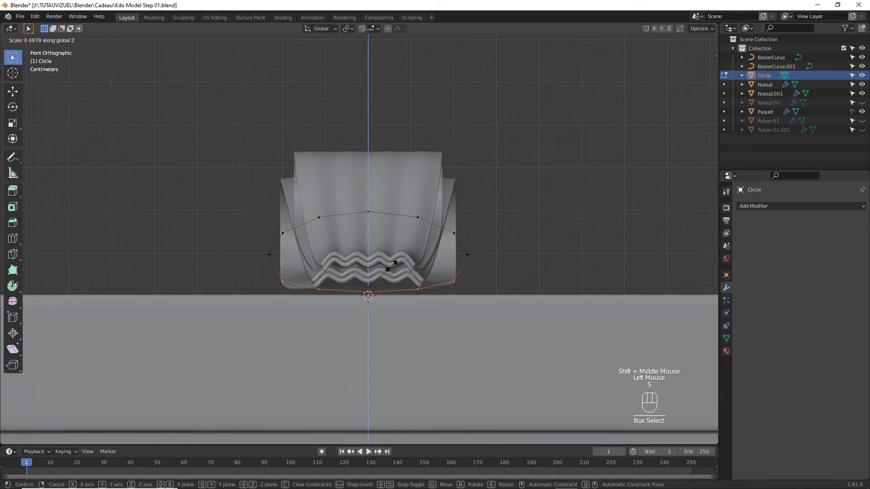
pyautogui.click(380, 270)
# Flatten the ring's upper vertices to about 0.56 along Z and even out its lower vertices a little more.
pyautogui.moveTo(463, 238); pyautogui.dragTo(463, 238)
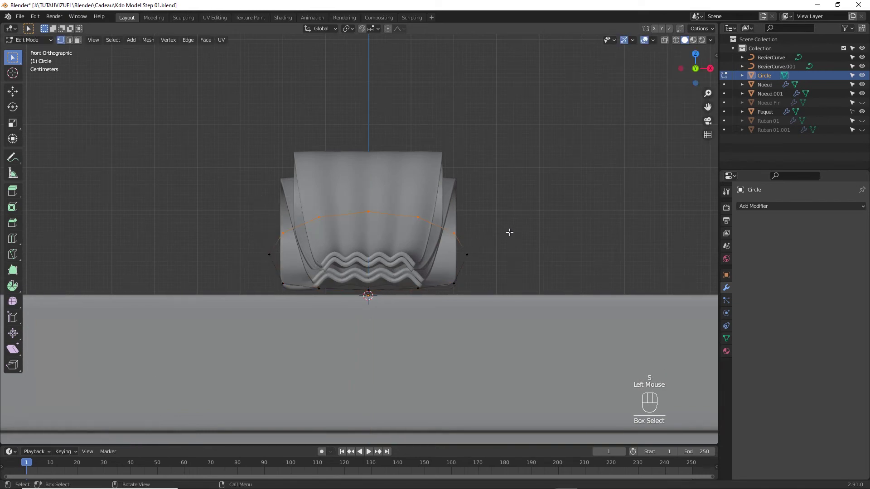
pyautogui.press('s')
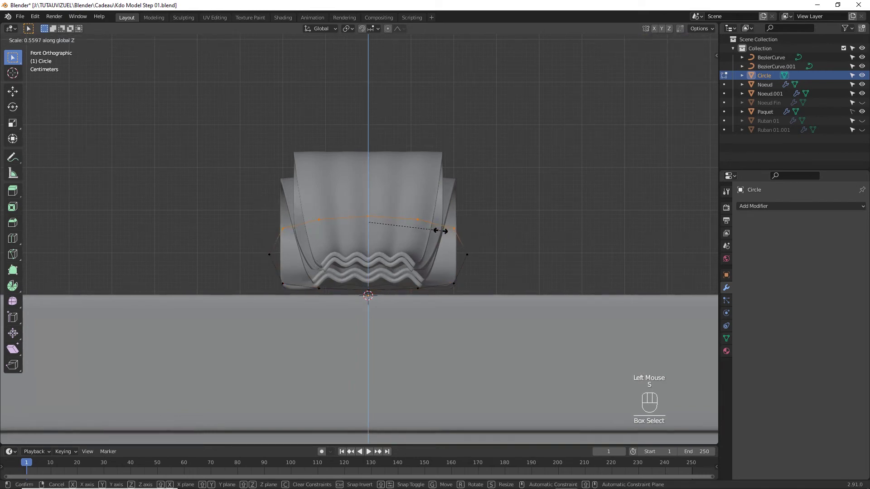
pyautogui.click(440, 231)
pyautogui.moveTo(442, 304); pyautogui.dragTo(439, 300)
pyautogui.press('s')
pyautogui.press('z')
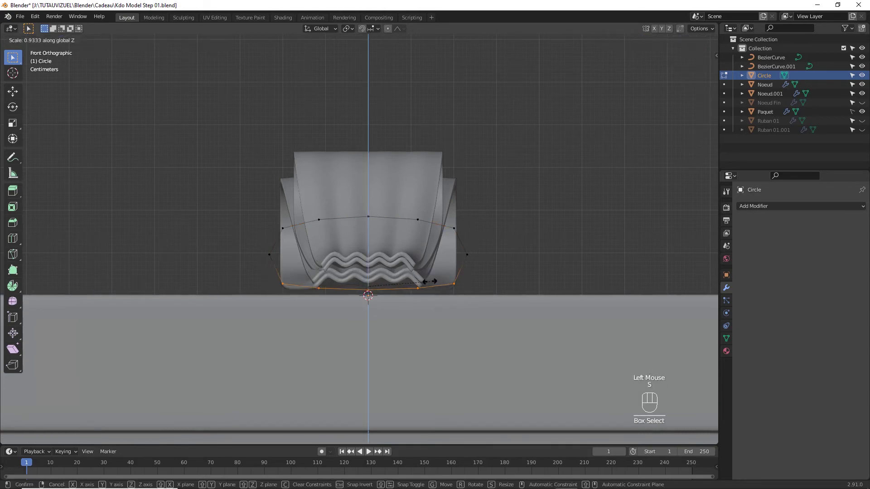
pyautogui.click(424, 282)
# Lower the whole ring about 0.008 m onto the box lid and narrow it to 0.720 along X.
pyautogui.moveTo(221, 186); pyautogui.dragTo(491, 287)
pyautogui.press('g')
pyautogui.press('z')
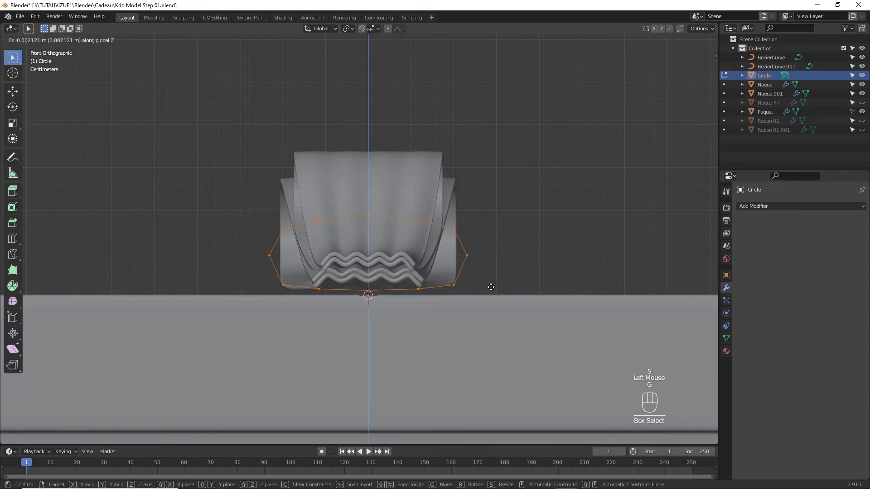
pyautogui.click(491, 289)
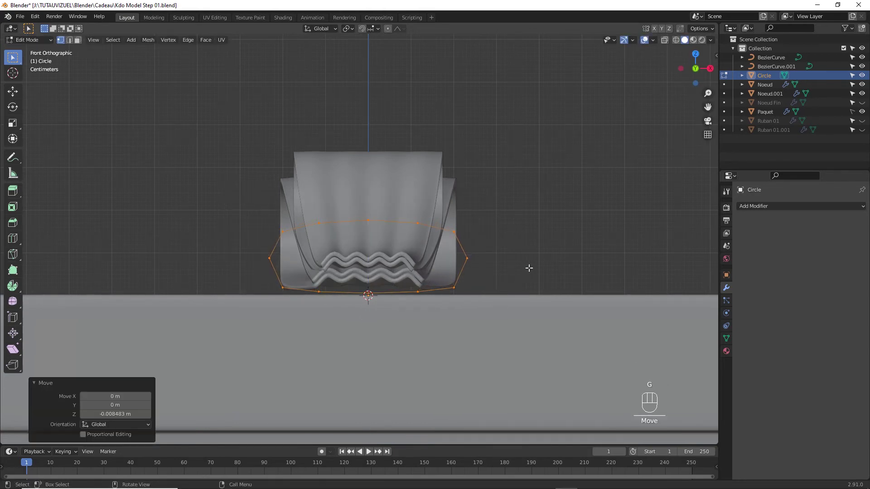
pyautogui.press('s')
pyautogui.press('x')
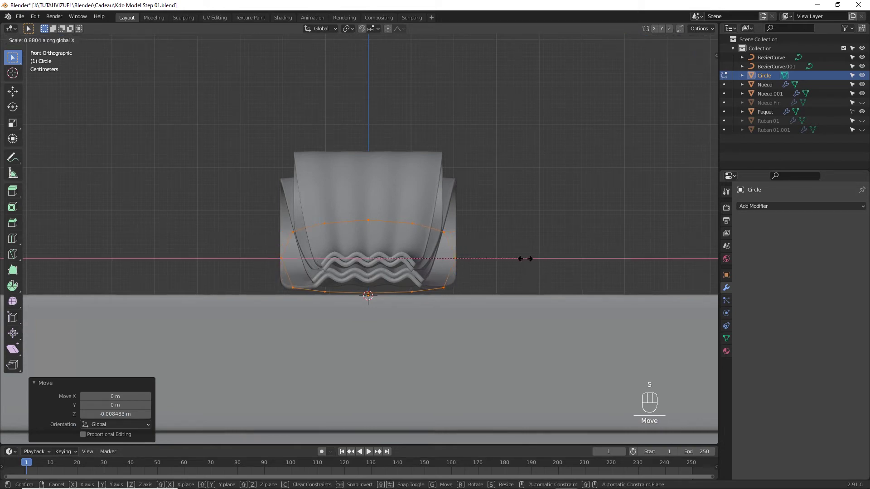
pyautogui.click(496, 268)
# Extrude the ring about 0.225 m along Y into a band around the ribbon ends and turn on X-ray display.
pyautogui.moveTo(496, 268); pyautogui.dragTo(431, 277, button='middle')
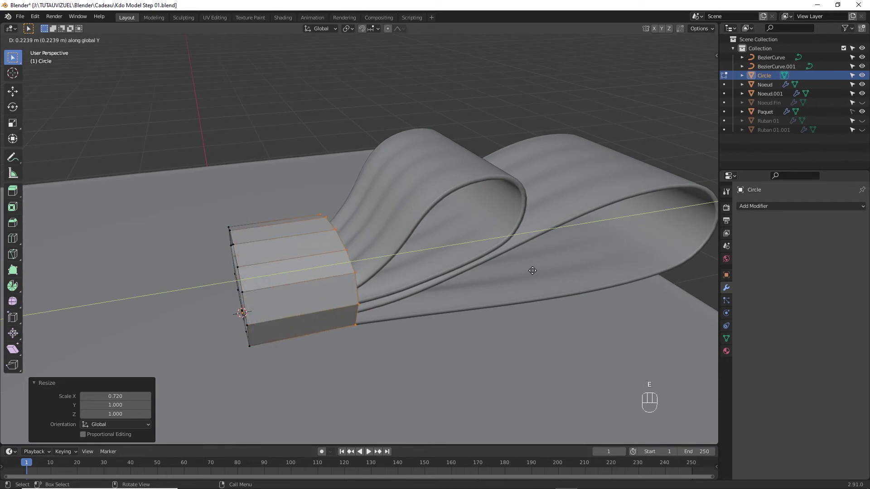
pyautogui.click(532, 271)
pyautogui.keyDown('ctrl'); pyautogui.moveTo(445, 260); pyautogui.dragTo(483, 316, button='middle'); pyautogui.keyUp('ctrl')
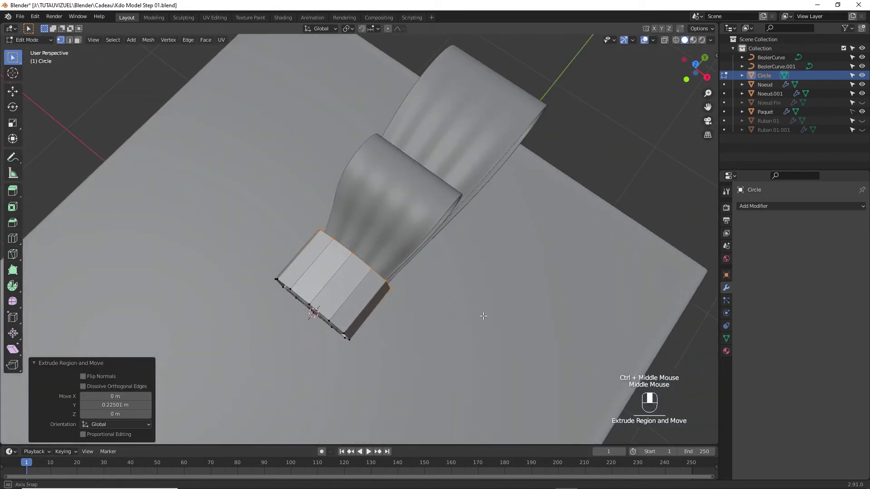
pyautogui.moveTo(352, 264); pyautogui.dragTo(352, 247, button='middle')
pyautogui.hotkey('alt', 'z')
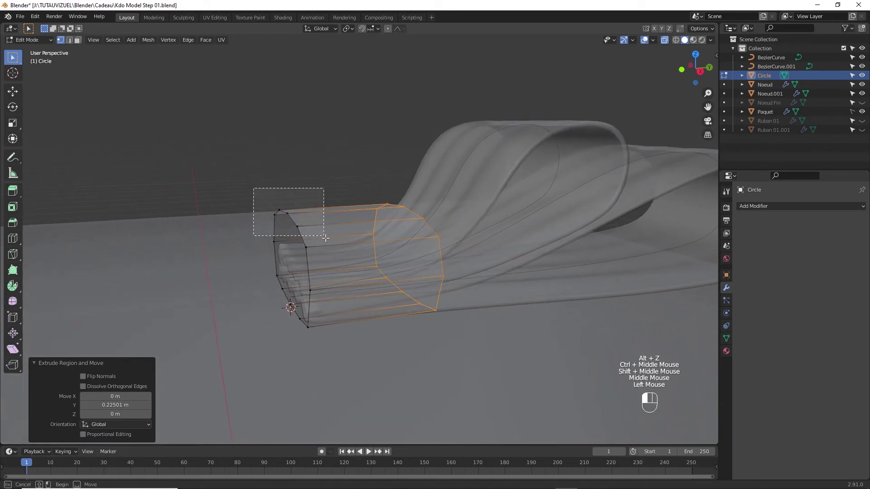
# Lower the upper vertices of the band's open front end along Z toward the ribbon ends.
pyautogui.moveTo(325, 238); pyautogui.dragTo(325, 238)
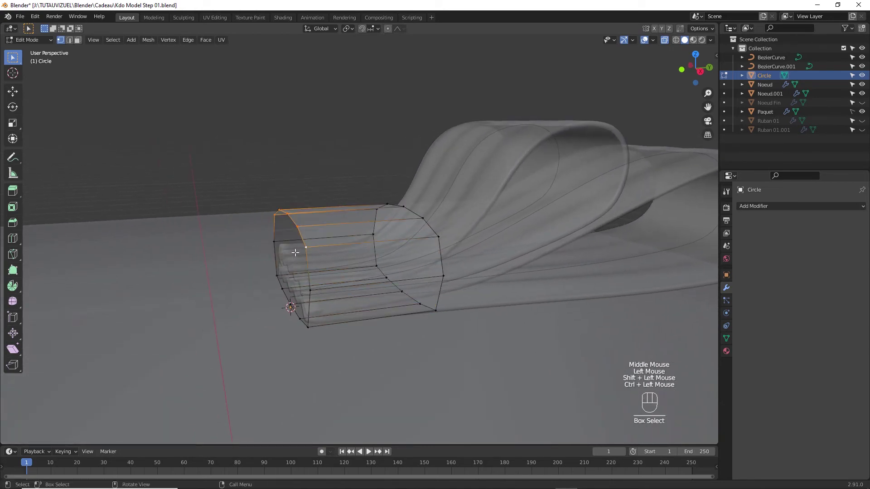
pyautogui.press('g')
pyautogui.press('z')
pyautogui.click(297, 277)
pyautogui.moveTo(298, 277); pyautogui.dragTo(422, 238, button='middle')
# Narrow the band's front edge loop to about 0.898 along X, turn off X-ray and leave edit mode.
pyautogui.keyDown('alt'); pyautogui.click(522, 295); pyautogui.keyUp('alt')
pyautogui.press('s')
pyautogui.press('x')
pyautogui.click(506, 299)
pyautogui.hotkey('alt', 'z')
pyautogui.press('Tab')
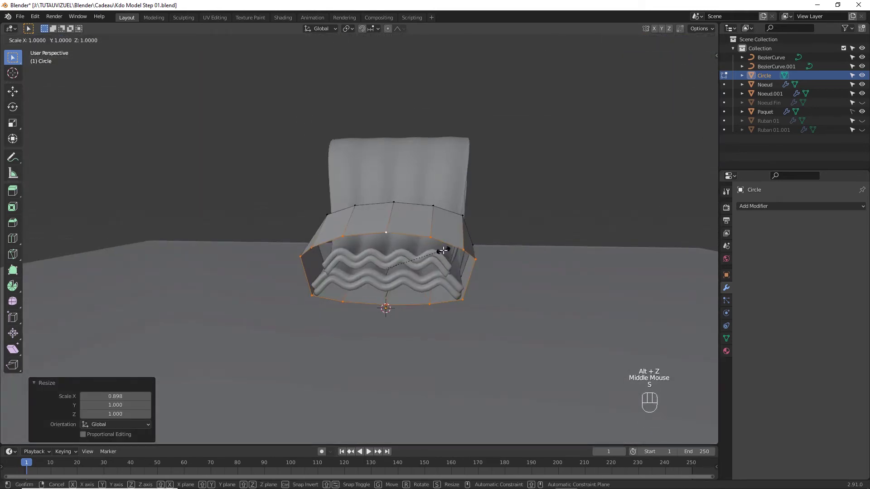
# Add Solidify and Subdivision Surface modifiers to the band, place Subdivision first in the stack, and shade the band smooth.
pyautogui.click(778, 206)
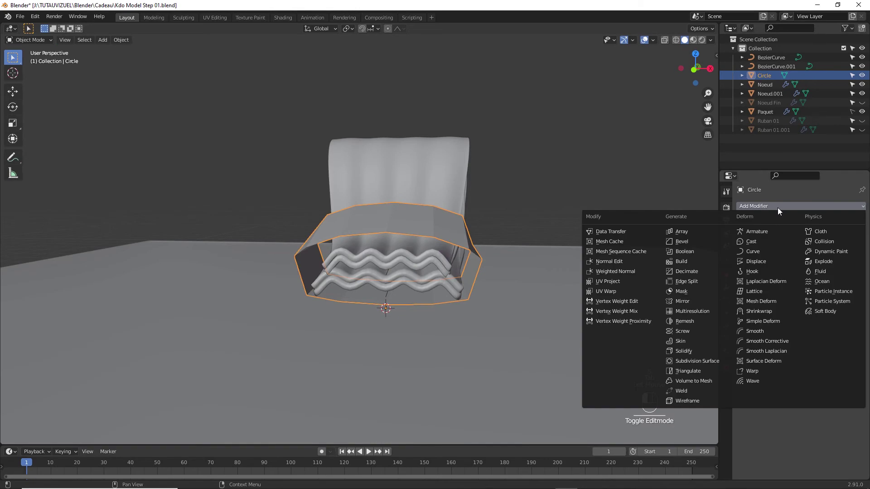
pyautogui.click(684, 351)
pyautogui.click(844, 205)
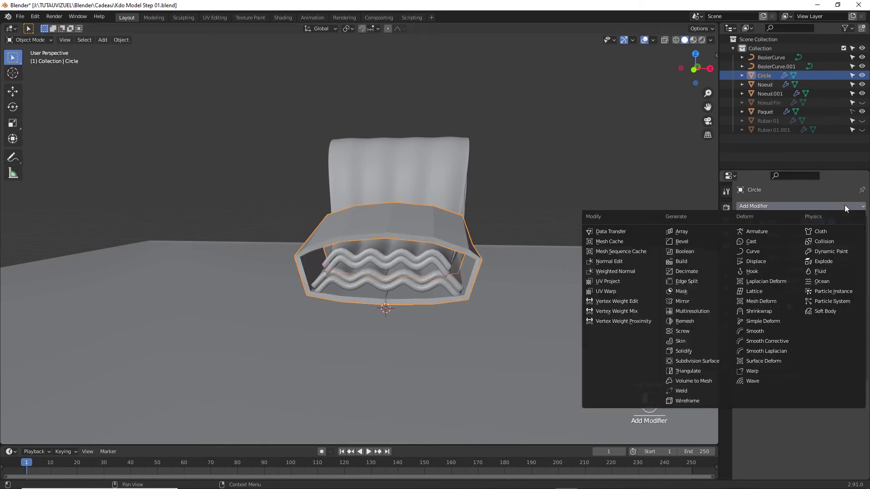
pyautogui.click(688, 360)
pyautogui.click(851, 412)
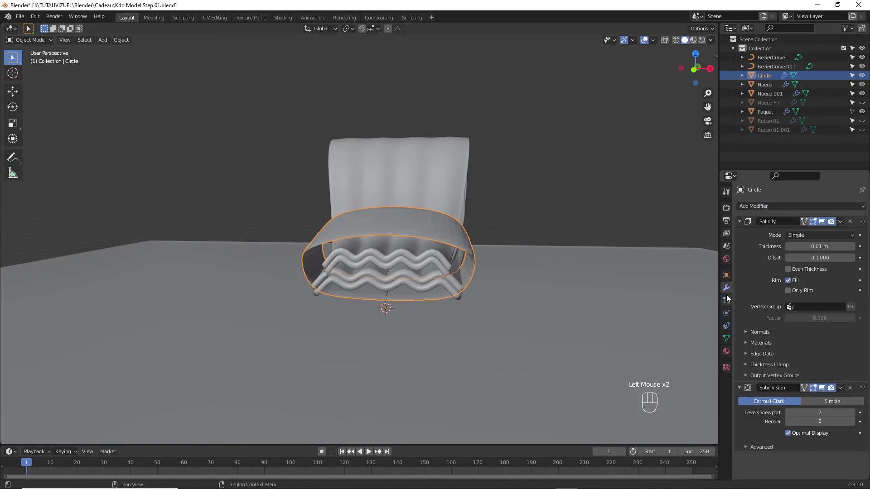
pyautogui.moveTo(862, 388); pyautogui.dragTo(854, 239)
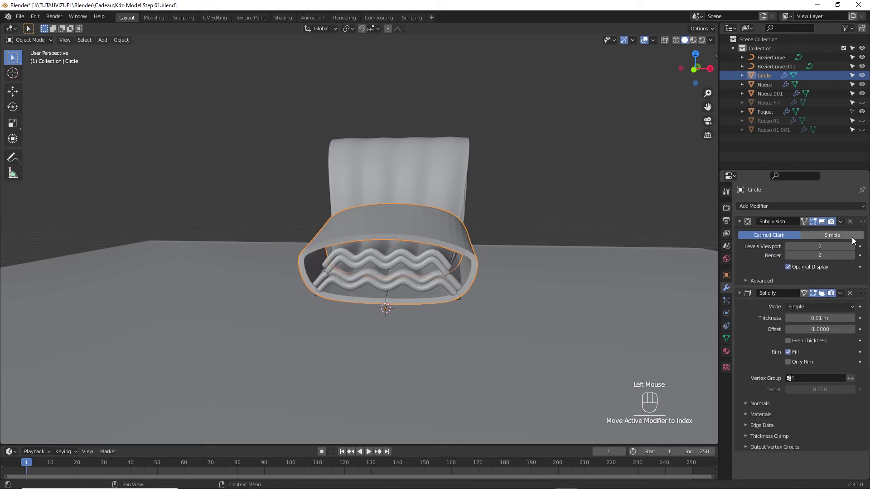
pyautogui.rightClick(446, 233)
pyautogui.click(447, 234)
pyautogui.moveTo(453, 244); pyautogui.dragTo(389, 284, button='middle')
# Add a loop cut close to the band's rear edge at factor -0.940, plus six evenly spaced cuts across the band.
pyautogui.press('Tab')
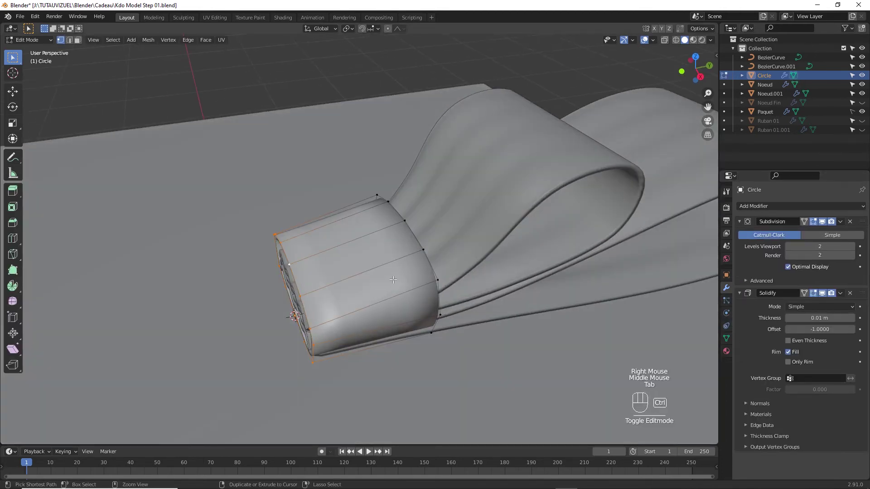
pyautogui.hotkey('ctrl', 'r')
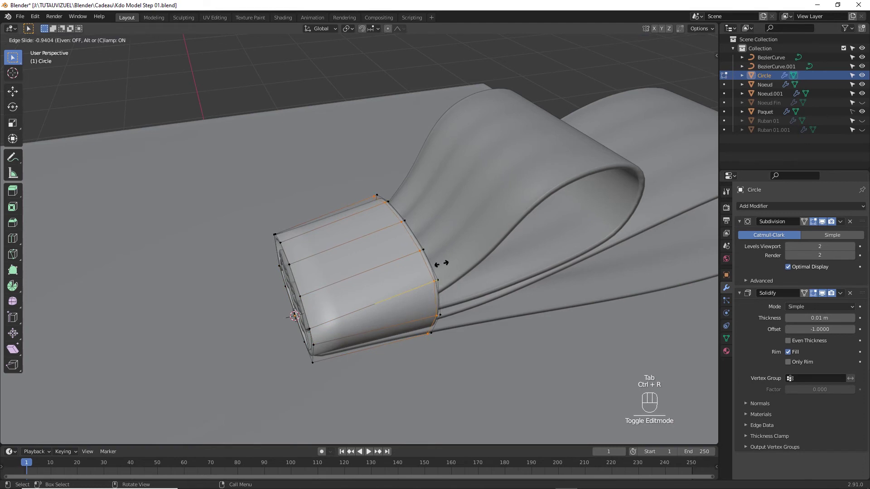
pyautogui.click(442, 263)
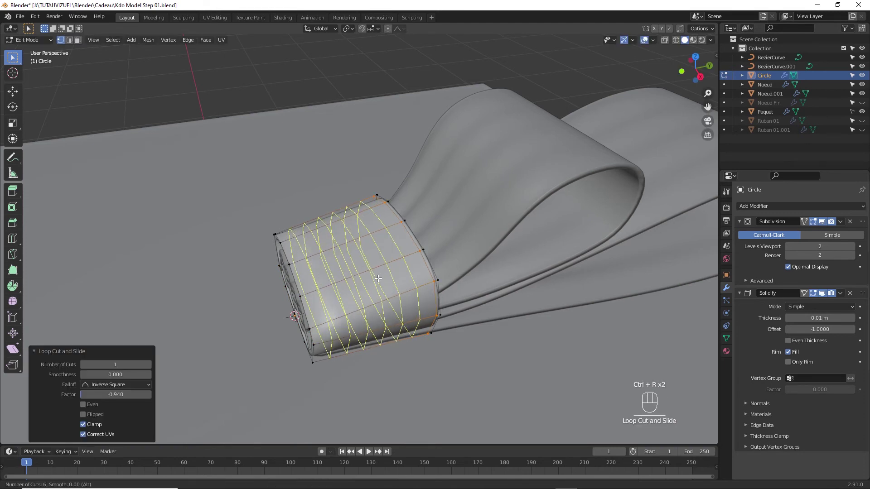
pyautogui.click(378, 278)
pyautogui.rightClick(378, 278)
# Select every other edge loop around the band and scale them to about 1.137 on X and Z to form pleats.
pyautogui.moveTo(385, 286); pyautogui.dragTo(407, 257, button='middle')
pyautogui.keyDown('alt'); pyautogui.click(398, 272); pyautogui.keyUp('alt')
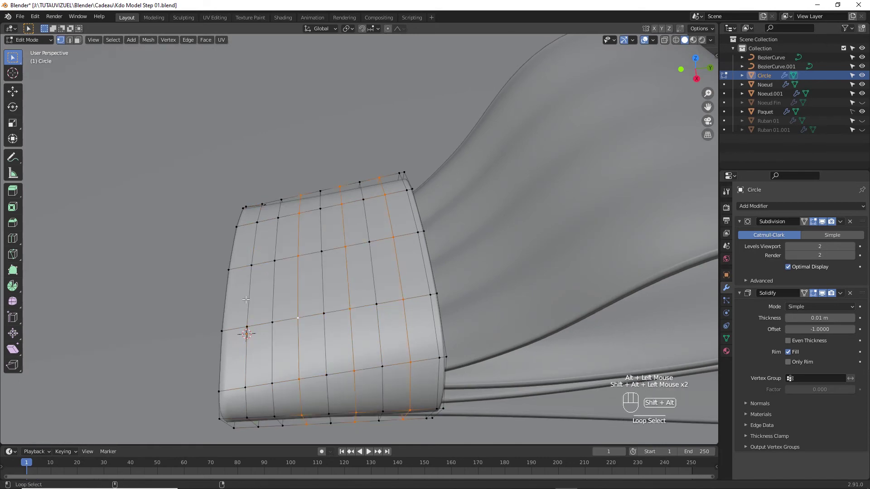
pyautogui.moveTo(357, 294); pyautogui.dragTo(435, 285, button='middle')
pyautogui.press('s')
pyautogui.hotkey('shift', 'y')
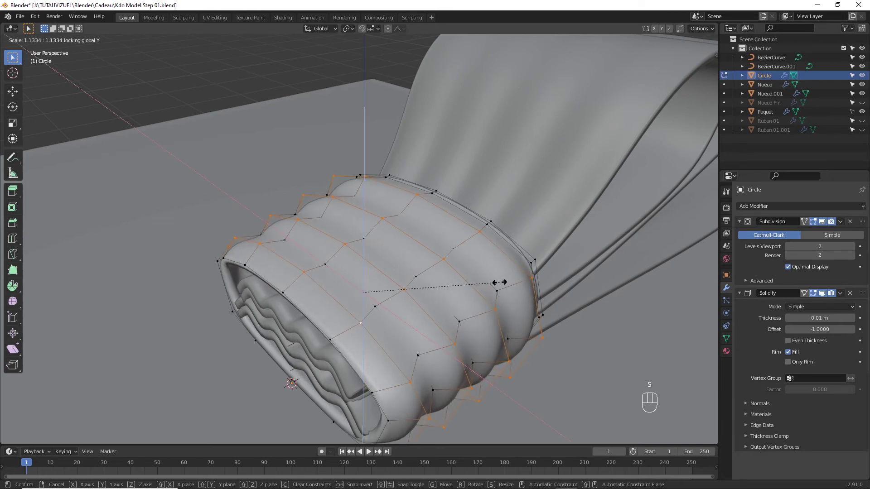
pyautogui.click(499, 282)
pyautogui.moveTo(499, 283); pyautogui.dragTo(521, 267, button='middle')
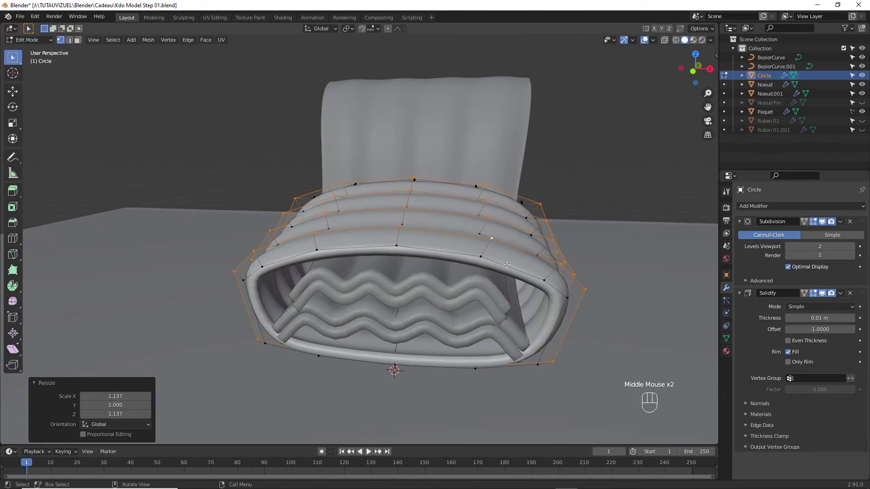
# Turn on proportional editing with Smooth falloff and pull one side of the band's front opening in toward the ribbon ends.
pyautogui.press('o')
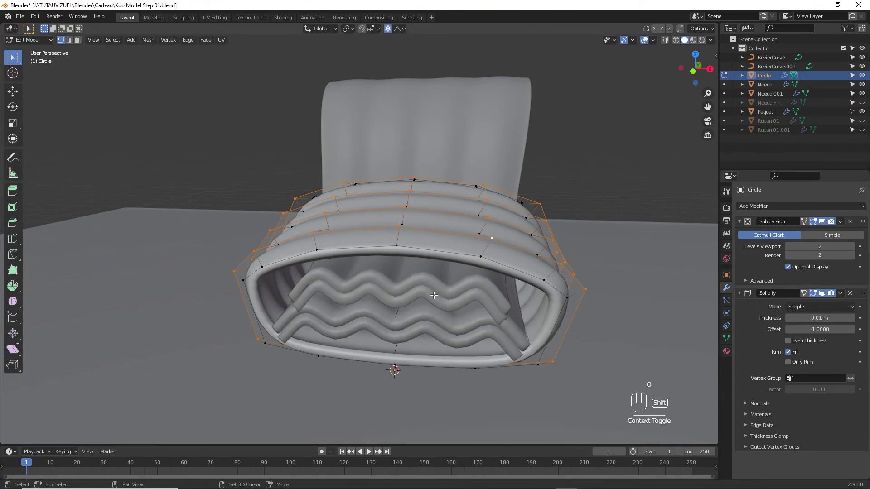
pyautogui.hotkey('shift', 'o')
pyautogui.click(372, 301)
pyautogui.moveTo(513, 227)
pyautogui.mouseDown(button='middle')
pyautogui.moveTo(455, 249)
pyautogui.moveTo(511, 215)
pyautogui.moveTo(522, 239)
pyautogui.mouseUp(button='middle')
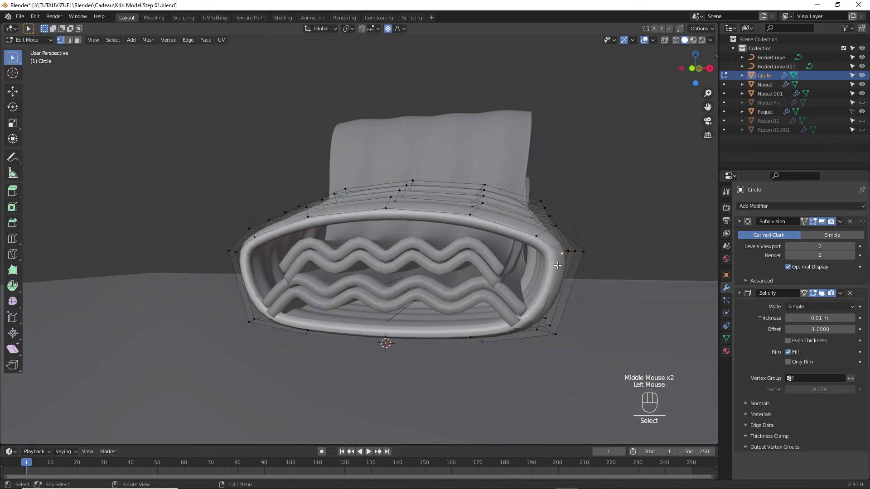
pyautogui.press('g')
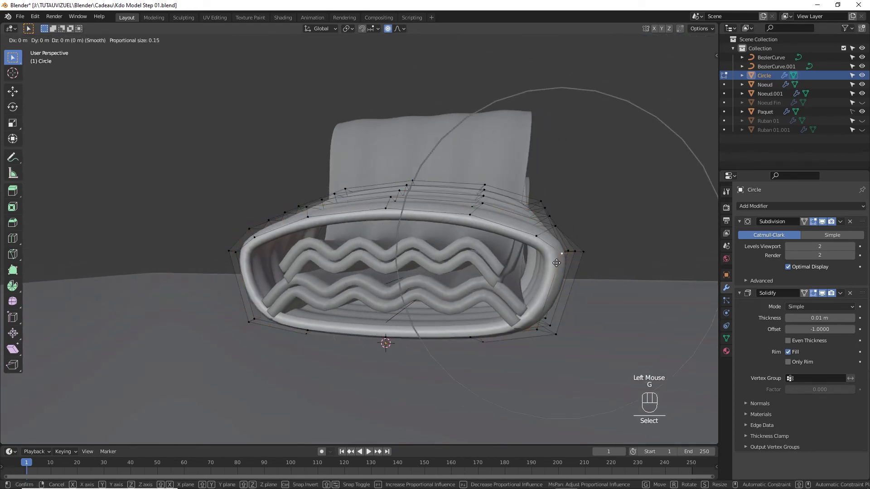
pyautogui.click(532, 271)
pyautogui.press('g')
pyautogui.click(531, 268)
# Pull more vertices of the front opening inward on both sides so the band tightens around the ribbon ends.
pyautogui.press('g')
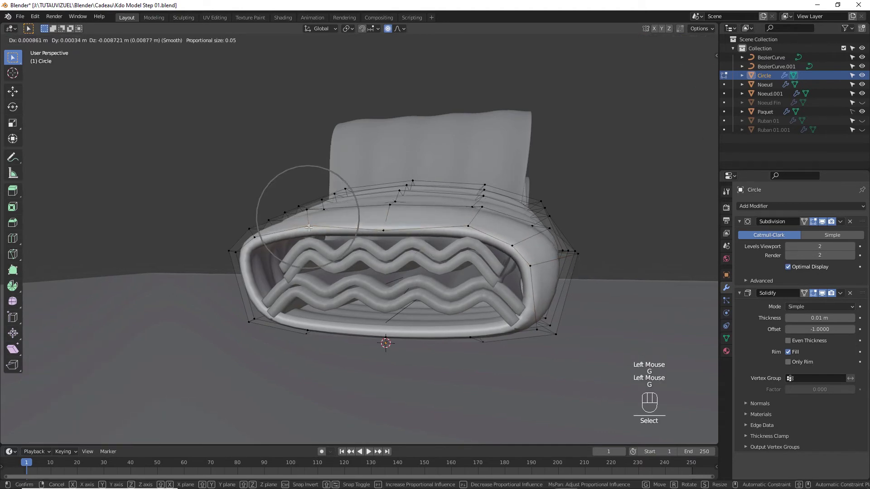
pyautogui.moveTo(272, 253); pyautogui.dragTo(290, 258, button='middle')
pyautogui.click(290, 258)
pyautogui.press('g')
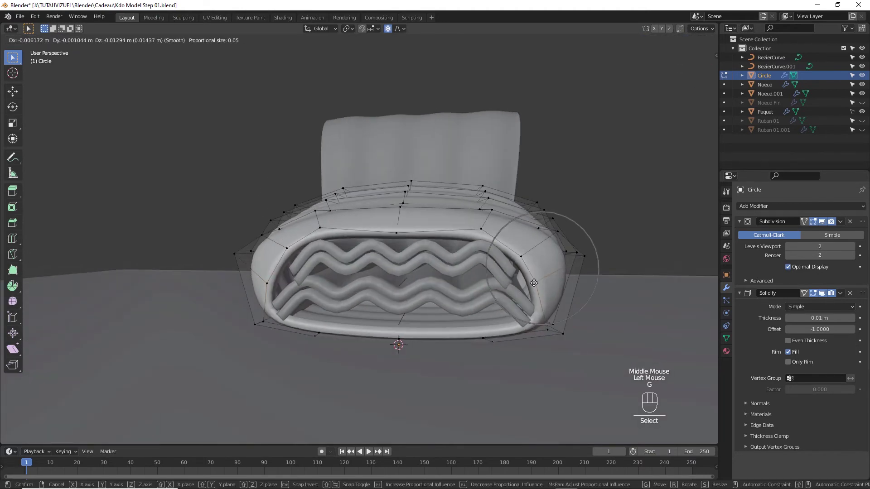
pyautogui.click(534, 282)
pyautogui.moveTo(521, 290); pyautogui.dragTo(439, 363, button='middle')
pyautogui.press('g')
pyautogui.click(421, 380)
# Move individual vertices on the band's sides with a small proportional radius to make its outline irregular.
pyautogui.moveTo(384, 379); pyautogui.dragTo(385, 213, button='middle')
pyautogui.click(317, 322)
pyautogui.press('g')
pyautogui.click(307, 333)
pyautogui.click(310, 244)
pyautogui.press('g')
pyautogui.click(327, 254)
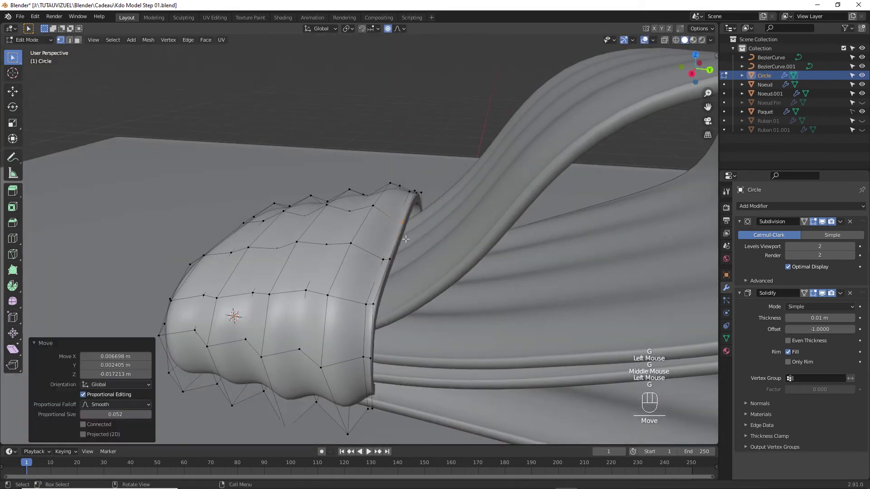
# Nudge vertices along the top of the band to vary its pleats.
pyautogui.click(385, 191)
pyautogui.press('g')
pyautogui.click(393, 226)
pyautogui.press('g')
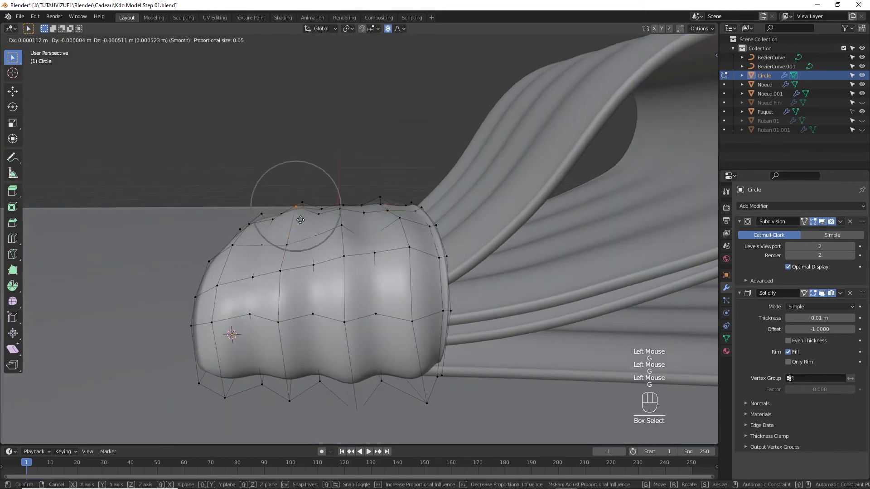
pyautogui.click(300, 210)
pyautogui.moveTo(301, 210); pyautogui.dragTo(498, 272, button='middle')
pyautogui.press('g')
pyautogui.click(469, 229)
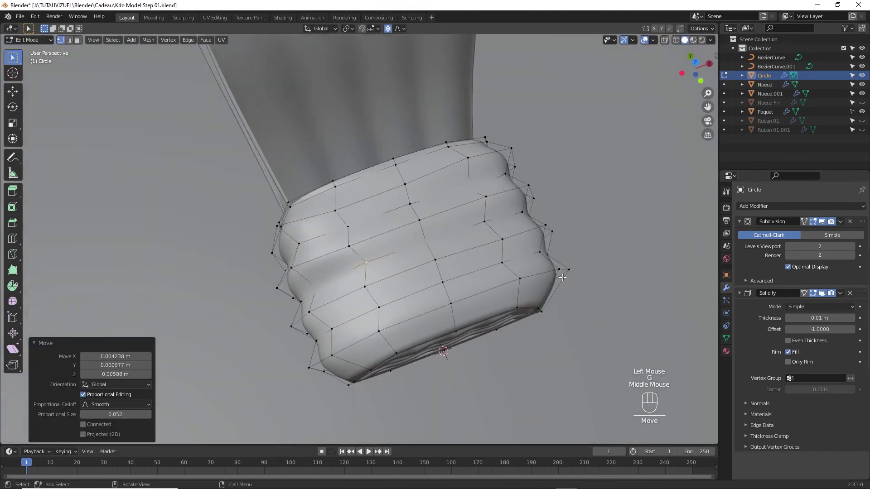
# Leave edit mode and add a Mirror modifier to the band that mirrors on Z only.
pyautogui.press('Tab')
pyautogui.click(801, 207)
pyautogui.click(686, 300)
pyautogui.moveTo(688, 300); pyautogui.dragTo(509, 260, button='middle')
pyautogui.click(740, 293)
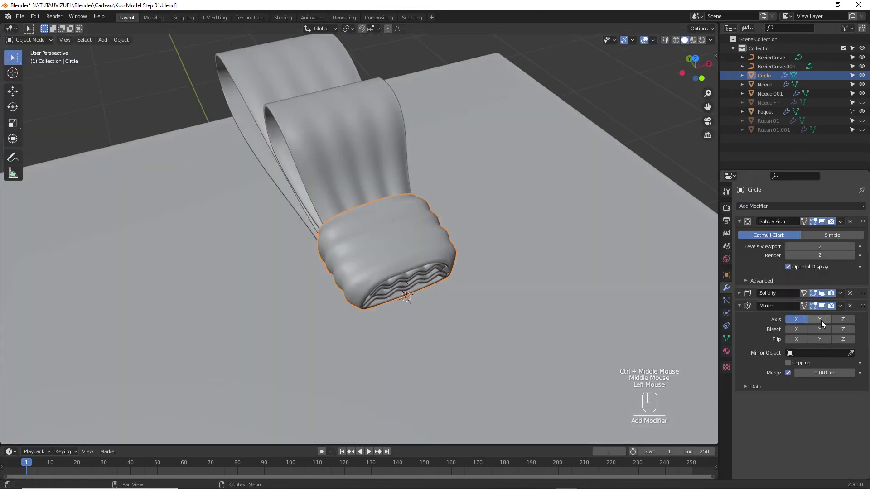
pyautogui.click(796, 319)
pyautogui.click(843, 319)
pyautogui.moveTo(543, 313); pyautogui.dragTo(462, 351, button='middle')
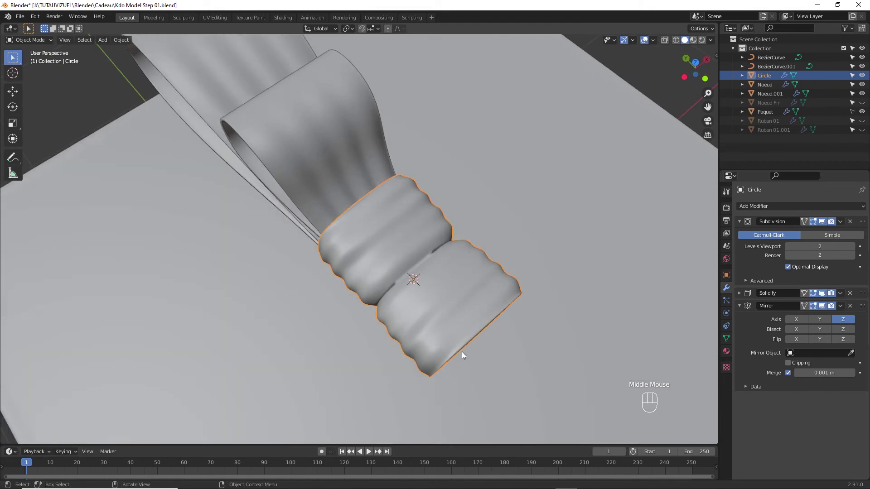
# Show the Ruban 01.001 ribbon and pull the corner vertices of the band's rear edge inward along Y.
pyautogui.moveTo(344, 77); pyautogui.dragTo(353, 154, button='middle')
pyautogui.click(861, 129)
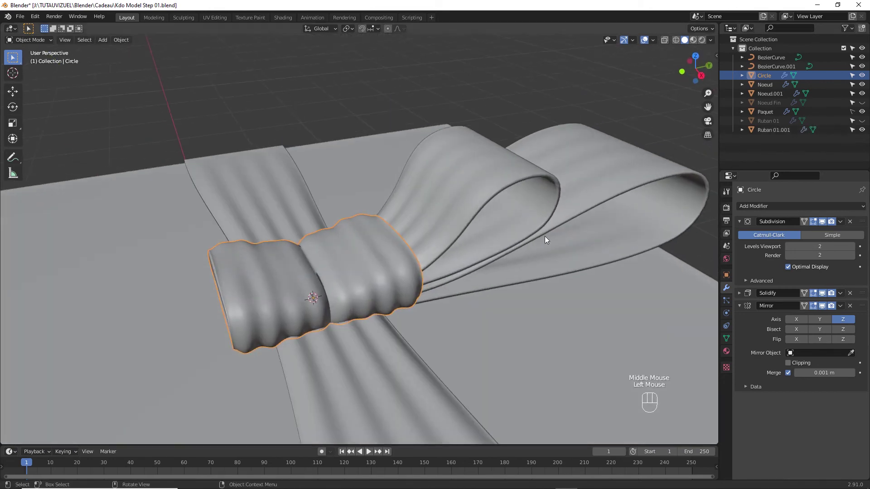
pyautogui.moveTo(545, 235); pyautogui.dragTo(526, 308, button='middle')
pyautogui.moveTo(525, 308); pyautogui.dragTo(488, 284, button='middle')
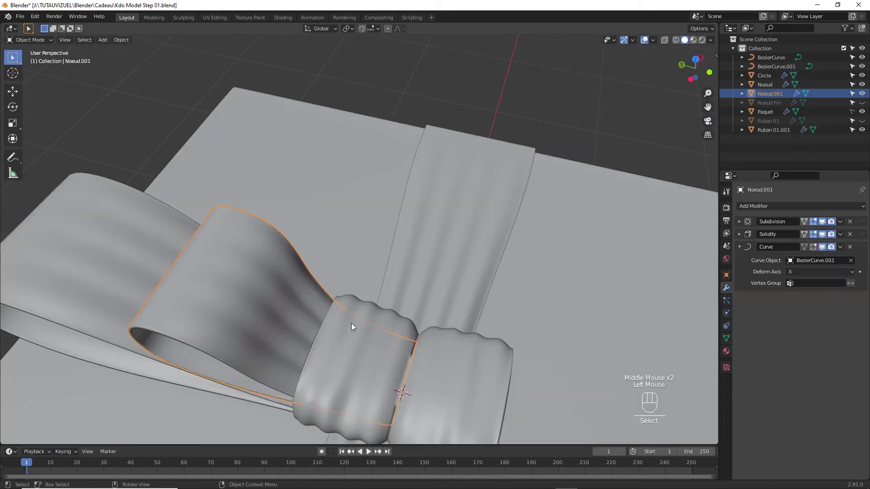
pyautogui.click(352, 322)
pyautogui.press('Tab')
pyautogui.moveTo(352, 322); pyautogui.dragTo(376, 318, button='middle')
pyautogui.moveTo(354, 292); pyautogui.dragTo(371, 321)
pyautogui.press('g')
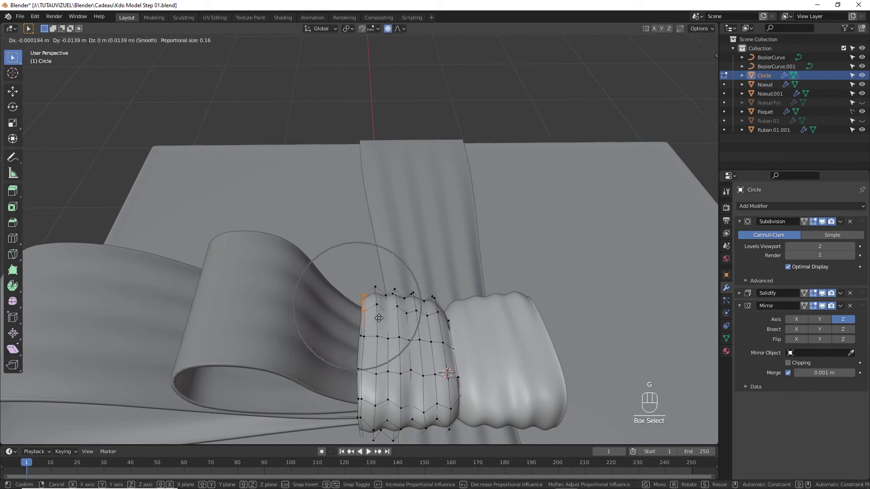
pyautogui.click(379, 318)
# Shift further vertices of the band with a proportional size of about 0.18 to skew its shape over the ribbon.
pyautogui.moveTo(381, 336); pyautogui.dragTo(392, 278, button='middle')
pyautogui.press('g')
pyautogui.click(372, 339)
pyautogui.press('g')
pyautogui.click(471, 309)
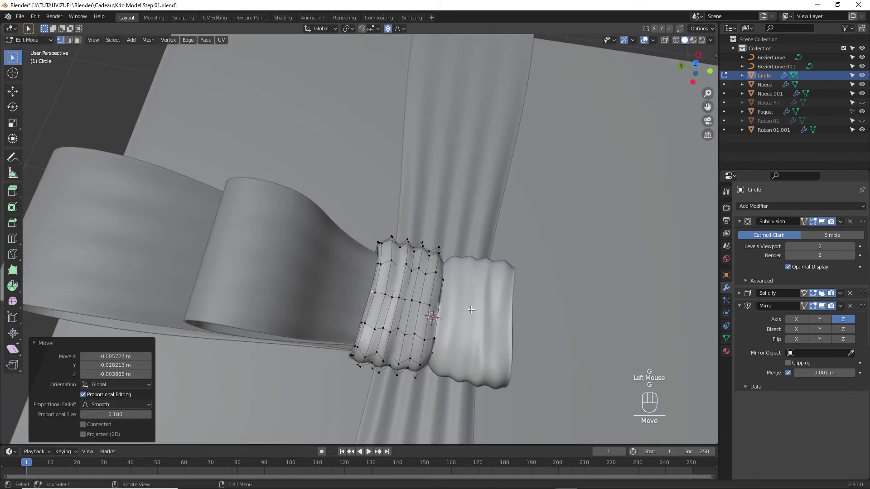
# Hide the ribbon and the mirrored half, and shrink a run of the band's vertices to about 0.898 with proportional editing.
pyautogui.moveTo(471, 310); pyautogui.dragTo(444, 276, button='middle')
pyautogui.keyDown('alt'); pyautogui.click(378, 302); pyautogui.keyUp('alt')
pyautogui.press('s')
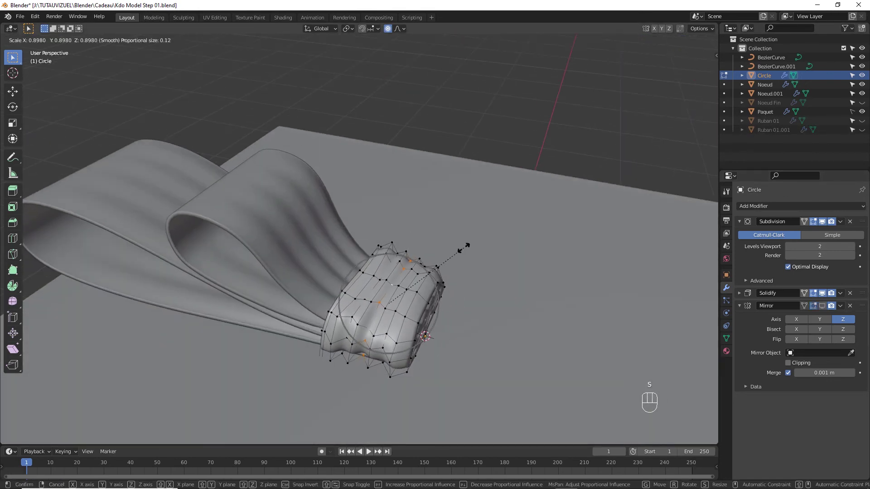
pyautogui.click(463, 248)
# Nudge vertices at the band's rear edge so it fits closely around the emerging ribbon loops.
pyautogui.moveTo(463, 248); pyautogui.dragTo(340, 299, button='middle')
pyautogui.click(330, 306)
pyautogui.press('g')
pyautogui.click(328, 303)
pyautogui.keyDown('shift'); pyautogui.moveTo(320, 310); pyautogui.dragTo(349, 233, button='middle'); pyautogui.keyUp('shift')
pyautogui.click(319, 314)
pyautogui.click(341, 304)
pyautogui.press('g')
pyautogui.click(345, 267)
# Move several more single vertices around the band to refine its pleats, using a proportional size of about 0.057.
pyautogui.click(340, 207)
pyautogui.press('g')
pyautogui.click(357, 209)
pyautogui.click(456, 213)
pyautogui.press('g')
pyautogui.click(415, 212)
pyautogui.press('g')
pyautogui.click(228, 246)
pyautogui.press('g')
pyautogui.click(229, 247)
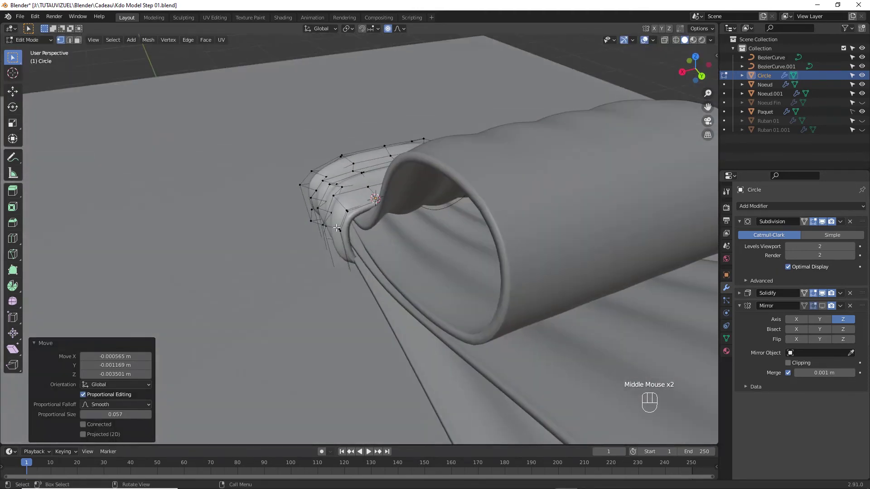
# Adjust the vertices at the side of the band's rear opening, just below the small bow loop.
pyautogui.click(348, 232)
pyautogui.press('g')
pyautogui.click(353, 243)
pyautogui.press('g')
pyautogui.click(354, 214)
pyautogui.moveTo(355, 214); pyautogui.dragTo(385, 194, button='middle')
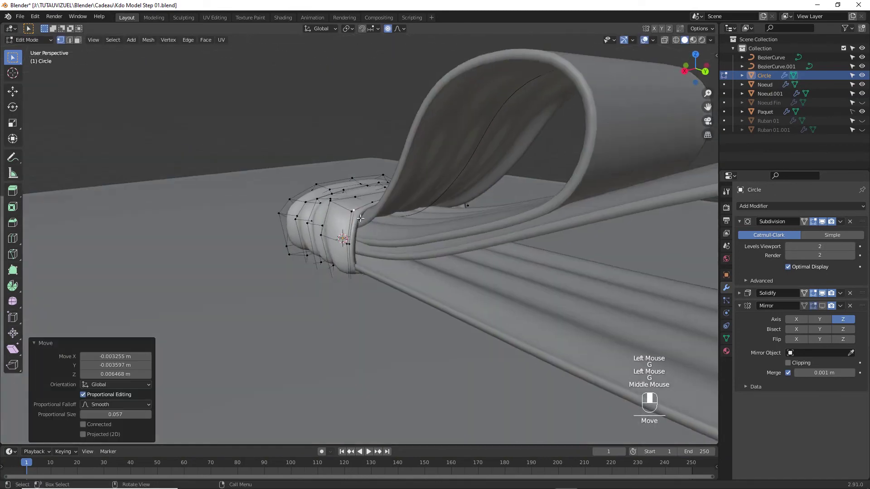
pyautogui.moveTo(333, 238); pyautogui.dragTo(351, 253)
pyautogui.press('g')
pyautogui.click(351, 268)
# Show the mirrored half again and move the Mirror modifier to the top of the band's modifier stack.
pyautogui.moveTo(422, 242); pyautogui.dragTo(365, 262, button='middle')
pyautogui.moveTo(524, 269); pyautogui.dragTo(540, 280)
pyautogui.moveTo(539, 281); pyautogui.dragTo(440, 279, button='middle')
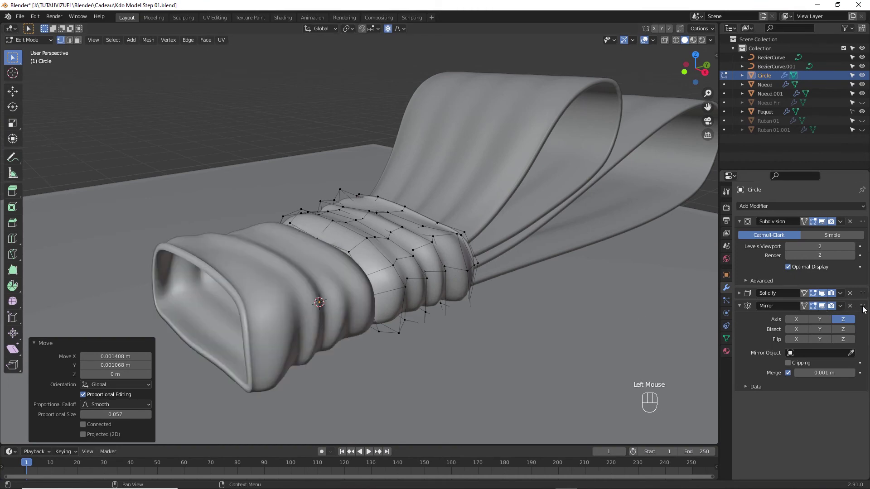
pyautogui.moveTo(862, 306); pyautogui.dragTo(862, 222)
# Turn off proportional editing, shift the band's central seam loop about 0.0007 m along Y and leave edit mode.
pyautogui.moveTo(408, 235); pyautogui.dragTo(292, 209, button='middle')
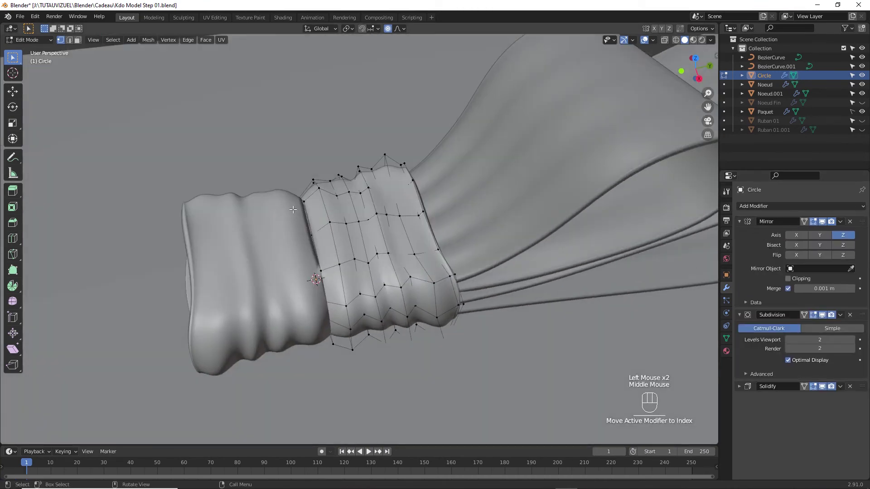
pyautogui.press('0')
pyautogui.click(348, 240)
pyautogui.rightClick(348, 240)
pyautogui.scroll(-3, 348, 240)
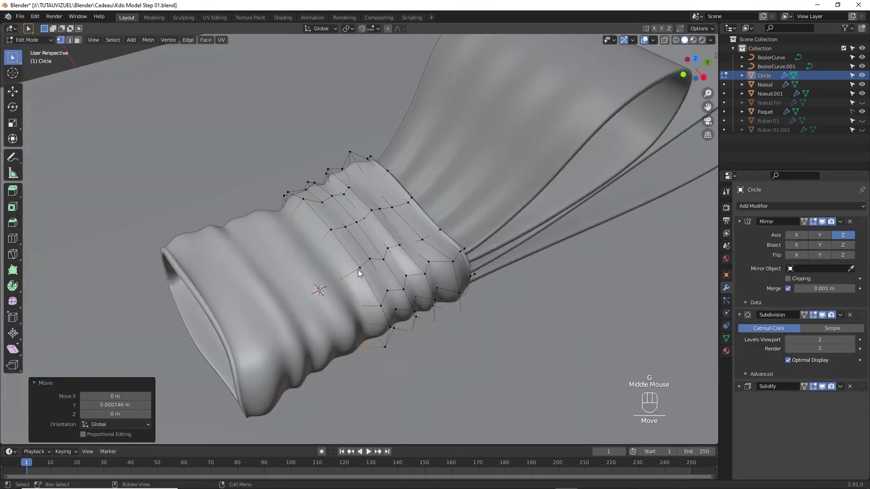
pyautogui.press('Tab')
# Duplicate both bow loops with their Bezier curves and rotate the copies 180° around Z to form the opposite side of the bow.
pyautogui.keyDown('ctrl'); pyautogui.moveTo(363, 226); pyautogui.dragTo(449, 151, button='middle'); pyautogui.keyUp('ctrl')
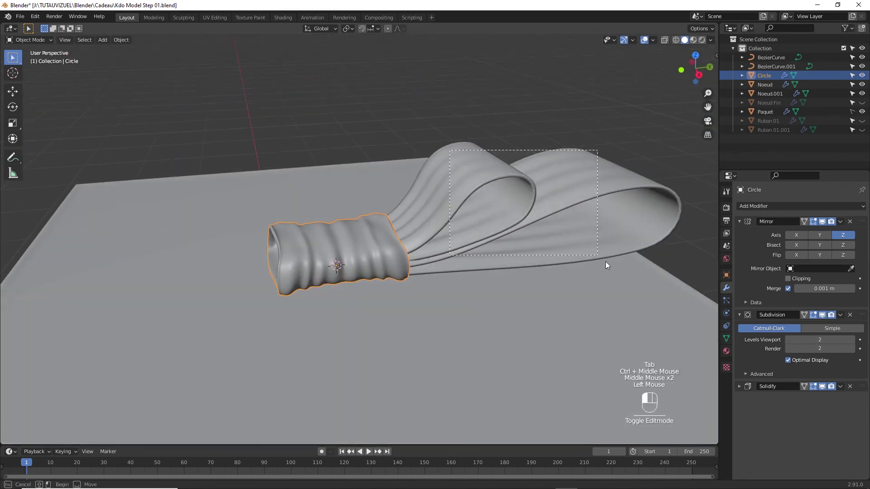
pyautogui.moveTo(605, 262); pyautogui.dragTo(637, 283)
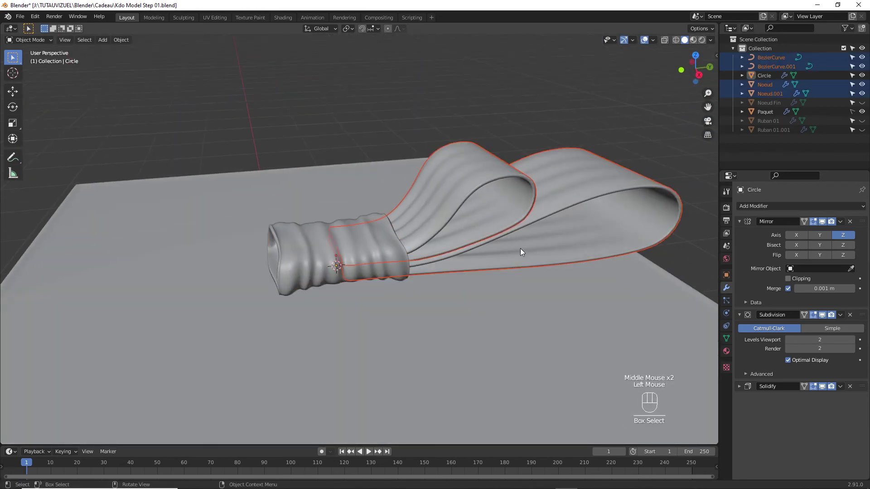
pyautogui.hotkey('shift', 'd')
pyautogui.write('r')
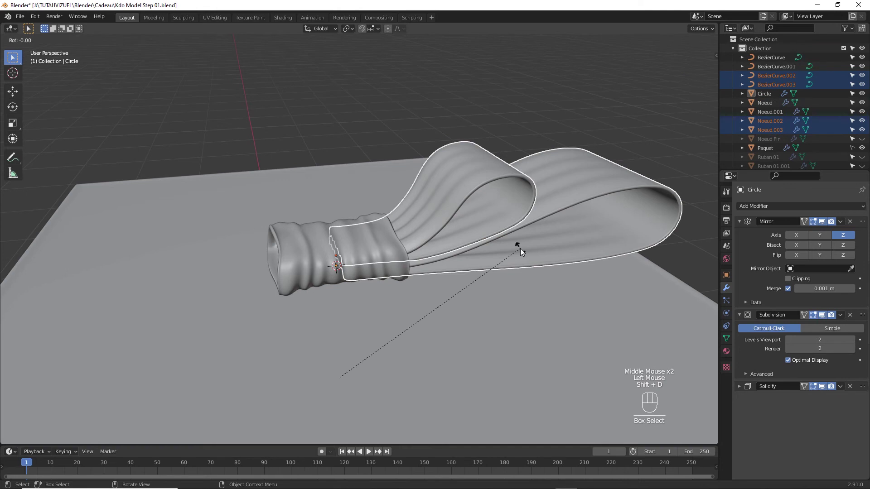
pyautogui.write('180')
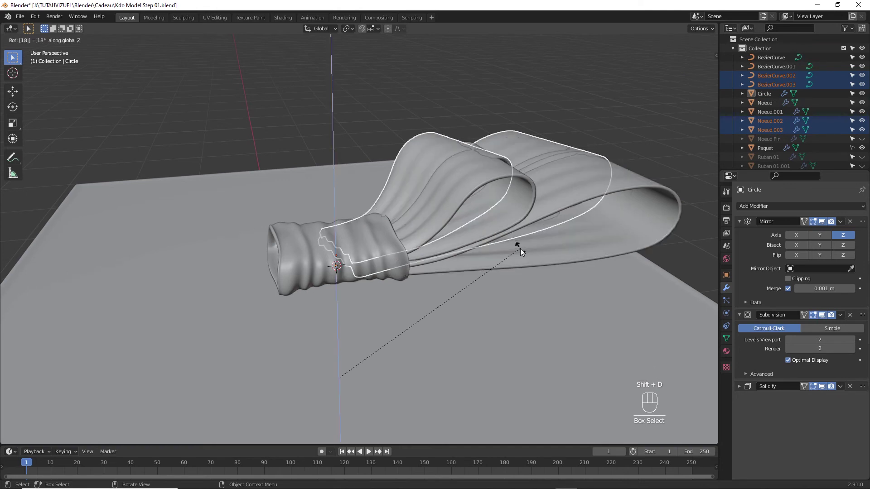
pyautogui.press('Return')
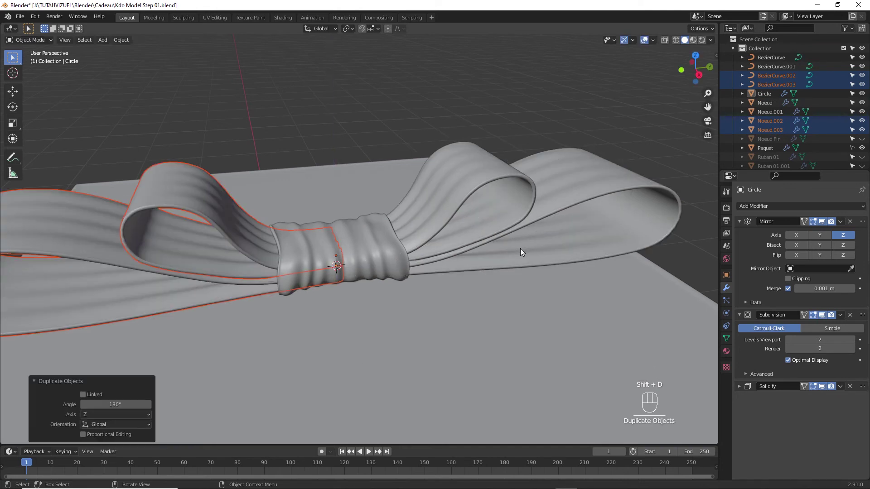
pyautogui.click(513, 133)
pyautogui.moveTo(491, 170); pyautogui.dragTo(468, 264, button='middle')
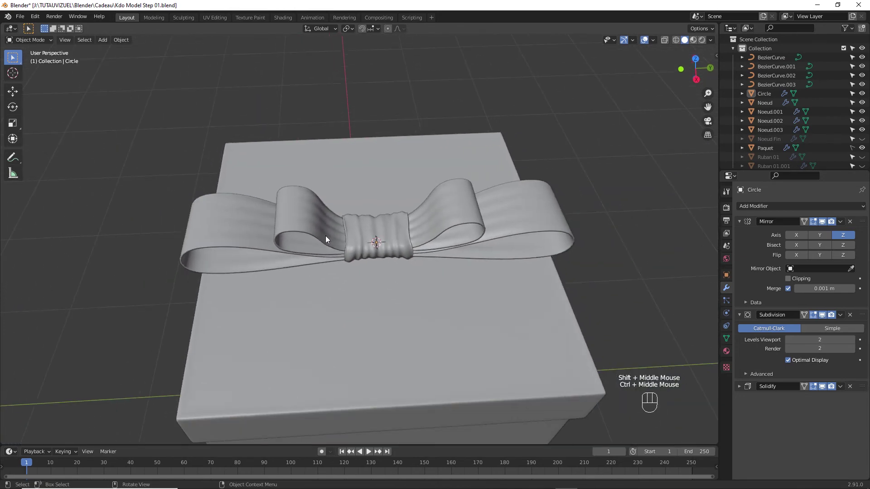
# Edit the first large loop's curve (BezierCurve) and rotate its outer control points about 8° around Z.
pyautogui.moveTo(325, 239); pyautogui.dragTo(353, 219, button='middle')
pyautogui.click(771, 57)
pyautogui.press('Tab')
pyautogui.click(528, 257)
pyautogui.moveTo(507, 253); pyautogui.dragTo(465, 269, button='middle')
pyautogui.click(528, 268)
pyautogui.moveTo(528, 269); pyautogui.dragTo(442, 249, button='middle')
pyautogui.press('r')
pyautogui.click(448, 243)
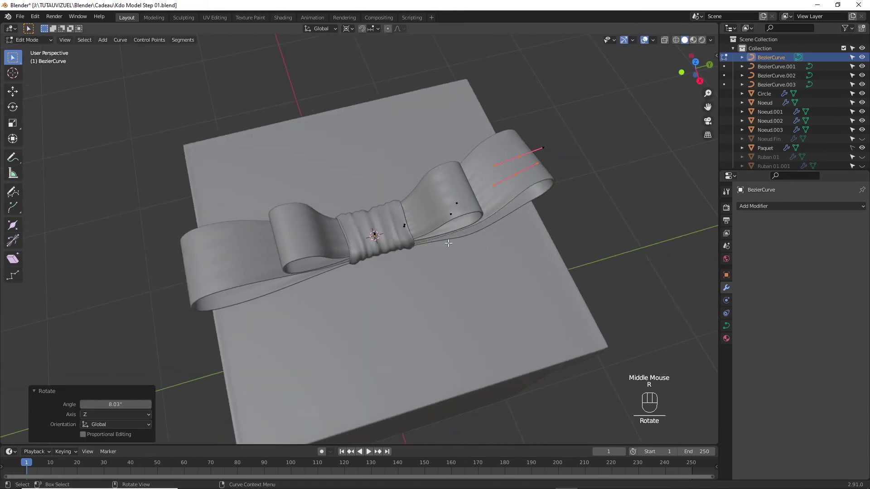
# Rotate the large loop's outer control points further, move them to lift and twist the loop, and leave edit mode.
pyautogui.moveTo(510, 189); pyautogui.dragTo(510, 215, button='middle')
pyautogui.press('r')
pyautogui.click(527, 188)
pyautogui.moveTo(528, 188); pyautogui.dragTo(454, 266, button='middle')
pyautogui.press('g')
pyautogui.click(553, 206)
pyautogui.press('Tab')
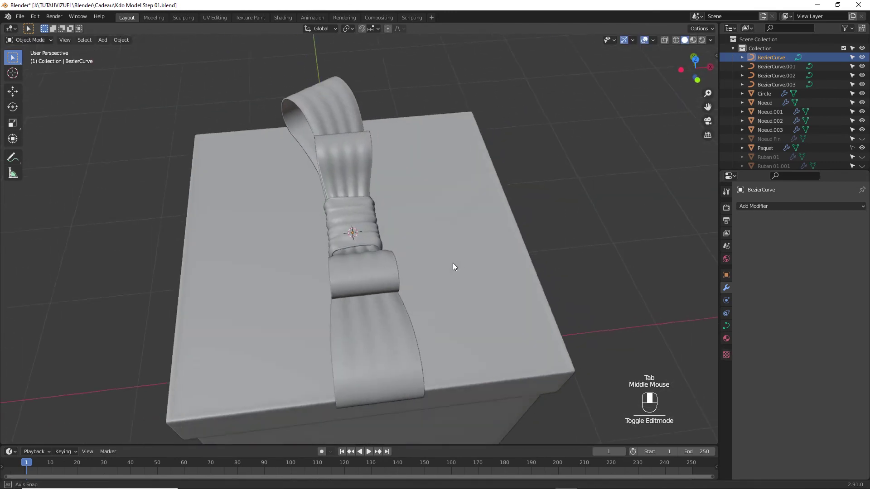
# Tilt the top control point of the small loop's curve (BezierCurve.001) with proportional editing and leave edit mode.
pyautogui.click(529, 179)
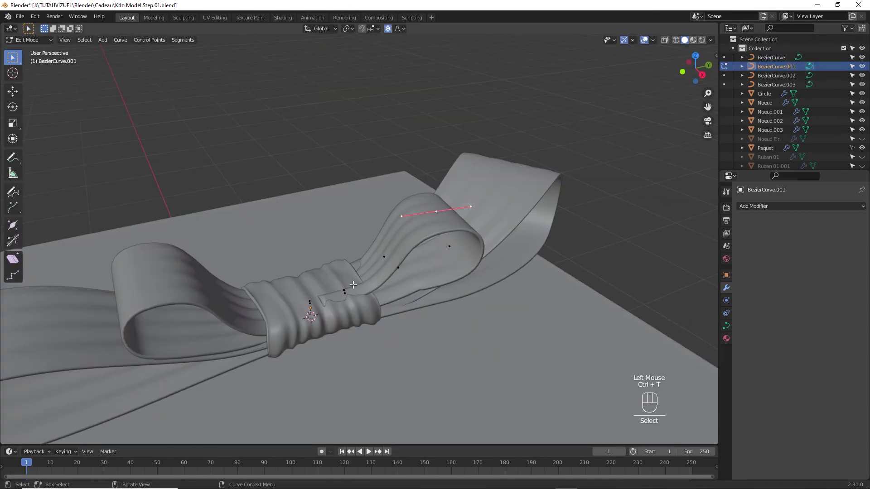
pyautogui.click(383, 277)
pyautogui.moveTo(383, 277); pyautogui.dragTo(365, 181, button='middle')
pyautogui.press('Tab')
# In right view, move the opposite small loop's top point about 0.041 m along Y and pull its lower outer point inward.
pyautogui.click(396, 223)
pyautogui.press('Tab')
pyautogui.press('KP_3')
pyautogui.keyDown('shift'); pyautogui.moveTo(365, 181); pyautogui.dragTo(373, 144, button='middle'); pyautogui.keyUp('shift')
pyautogui.click(344, 163)
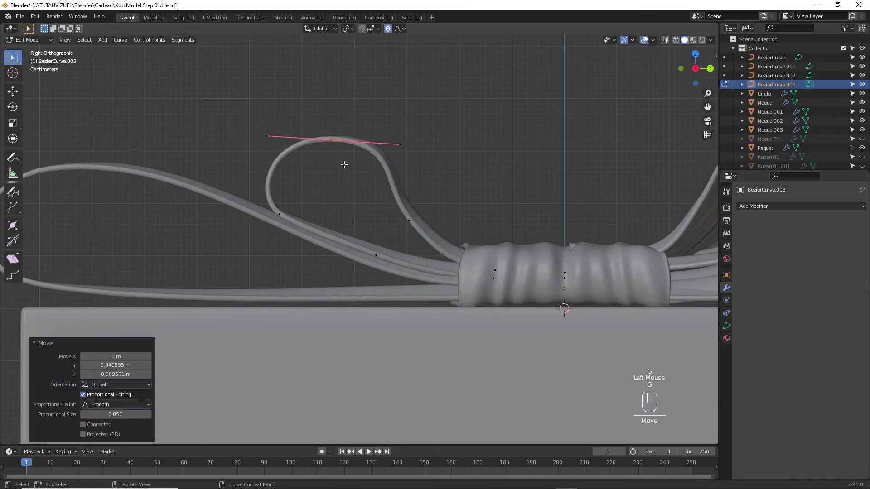
pyautogui.press('g')
pyautogui.click(380, 233)
# Move the curve point between the small loop and knot about 0.012 m along Y and -0.026 m along Z, and shorten the top point's handles.
pyautogui.click(413, 228)
pyautogui.press('g')
pyautogui.click(452, 225)
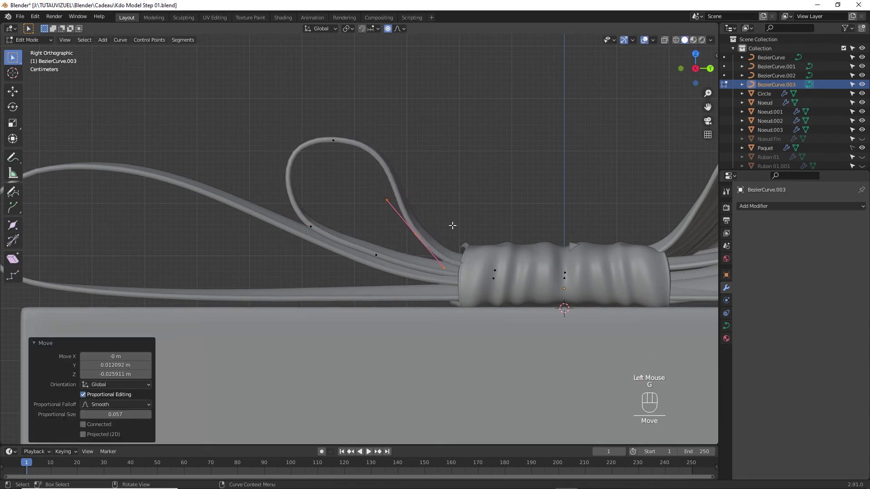
pyautogui.click(335, 138)
pyautogui.press('s')
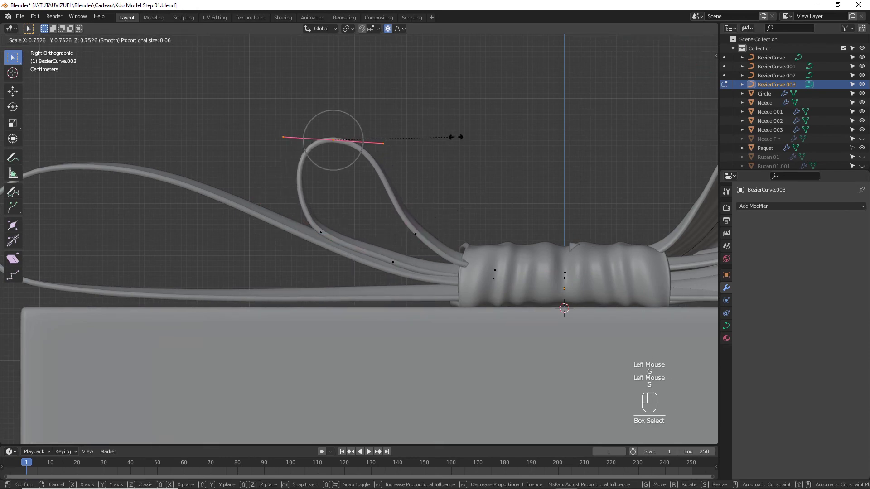
# Rotate the outer control points of the opposite large loop's curve (BezierCurve.002) about -10.9° in the view and leave edit mode.
pyautogui.press('r')
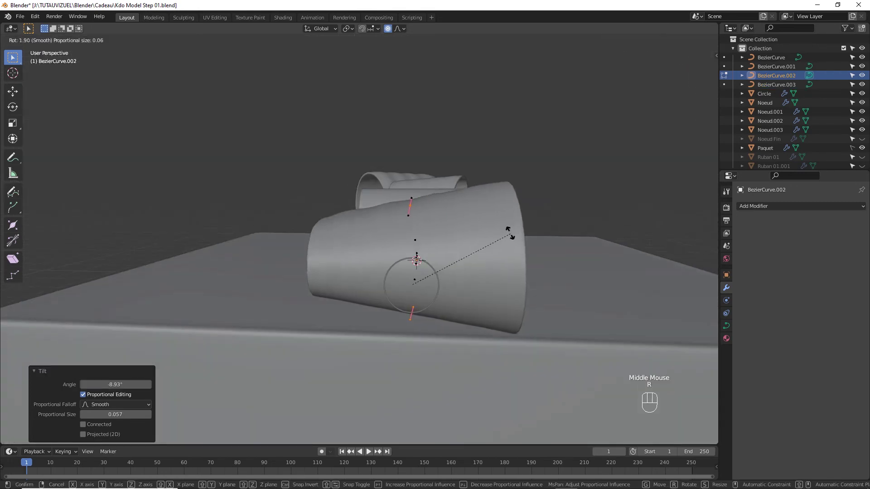
pyautogui.click(517, 259)
pyautogui.moveTo(385, 258); pyautogui.dragTo(478, 322, button='middle')
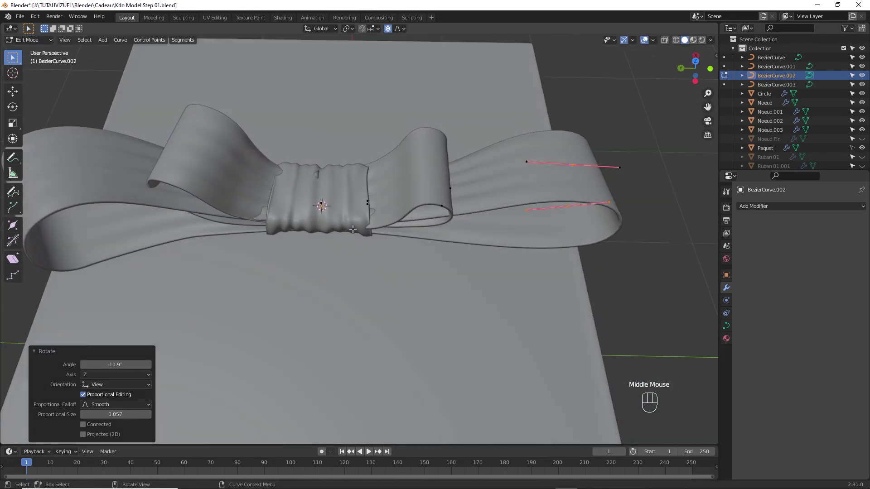
pyautogui.keyDown('shift'); pyautogui.moveTo(344, 226); pyautogui.dragTo(425, 252, button='middle'); pyautogui.keyUp('shift')
pyautogui.moveTo(373, 270); pyautogui.dragTo(480, 245, button='middle')
pyautogui.press('Tab')
# Shape a new Bezier curve running from the knot towards a lid corner in top view as the first tail's path.
pyautogui.click(573, 235)
pyautogui.click(641, 247)
pyautogui.scroll(-1, 473, 205)
pyautogui.click(466, 223)
pyautogui.click(467, 223)
pyautogui.press('Tab')
pyautogui.click(524, 243)
pyautogui.click(527, 250)
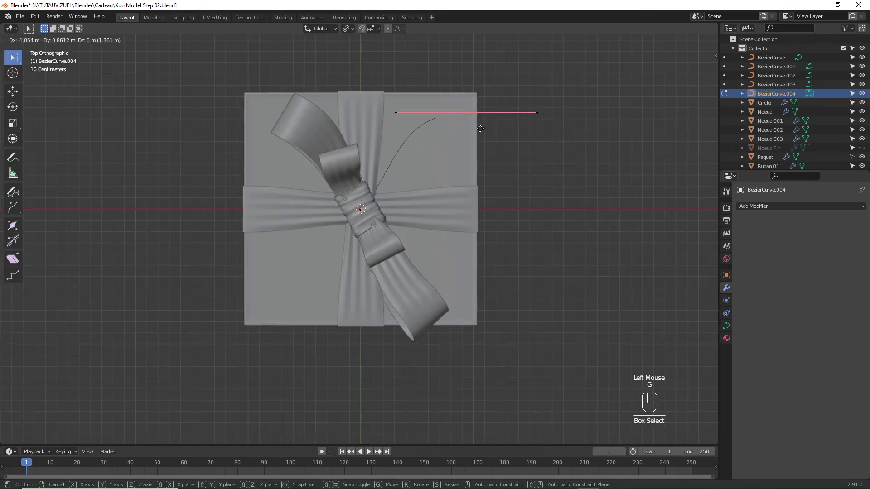
pyautogui.click(480, 129)
pyautogui.press('Tab')
# Duplicate the tail curve rotated about -66° around Z and rotate the end point of the copy.
pyautogui.hotkey('shift', 'd')
pyautogui.click(521, 359)
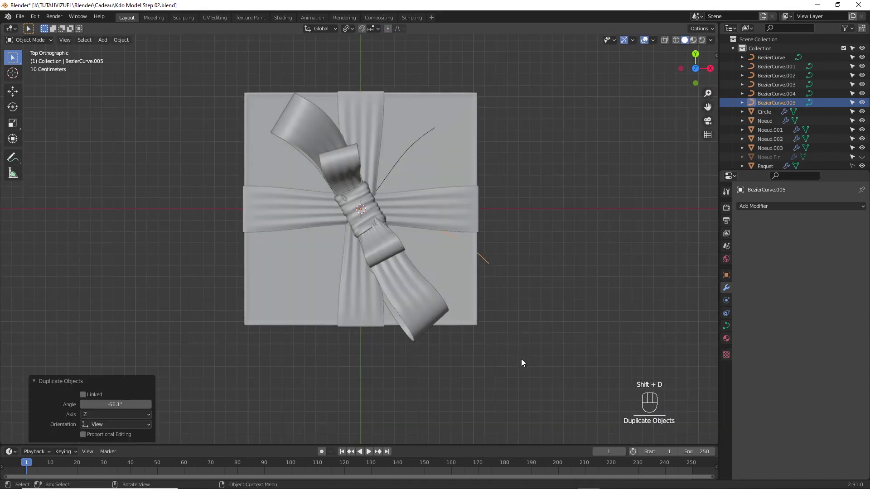
pyautogui.press('Tab')
pyautogui.click(490, 262)
pyautogui.press('r')
pyautogui.click(543, 136)
# Subdivide the second tail curve with 2 cuts and lower its end point about 0.2 m along Z over the lid edge.
pyautogui.rightClick(424, 241)
pyautogui.click(423, 241)
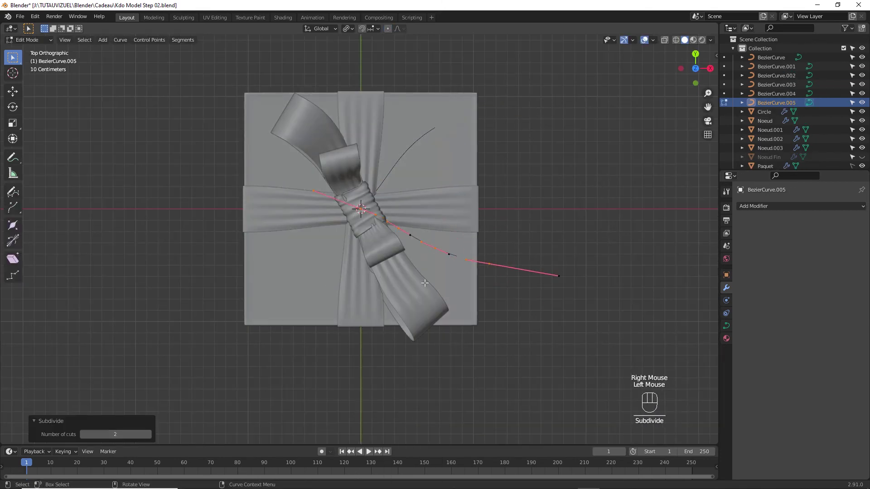
pyautogui.click(413, 239)
pyautogui.moveTo(421, 272); pyautogui.dragTo(462, 226, button='middle')
pyautogui.moveTo(469, 231); pyautogui.dragTo(485, 264)
pyautogui.press('g')
pyautogui.press('z')
pyautogui.click(494, 285)
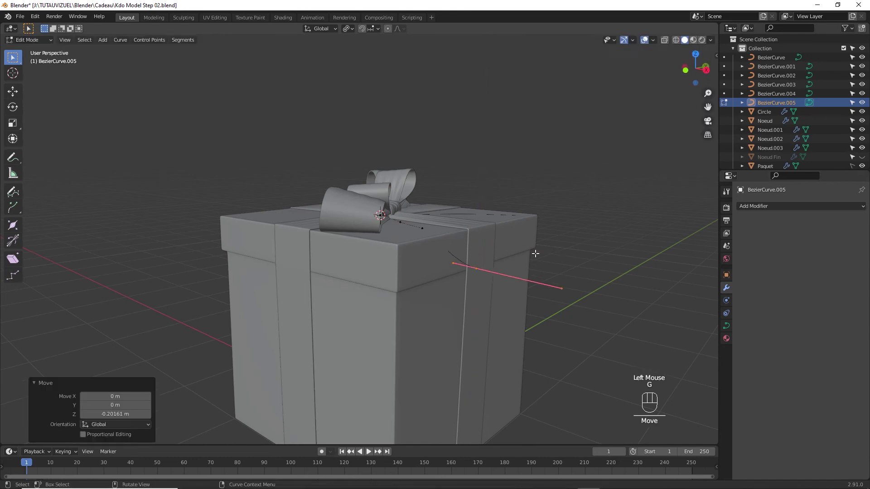
# Rotate the second tail curve's end point and move its intermediate points so the path bends over the lid edge.
pyautogui.moveTo(536, 252); pyautogui.dragTo(560, 253, button='middle')
pyautogui.press('r')
pyautogui.click(521, 295)
pyautogui.moveTo(452, 240); pyautogui.dragTo(456, 245)
pyautogui.press('g')
pyautogui.moveTo(462, 231); pyautogui.dragTo(429, 241, button='middle')
pyautogui.press('g')
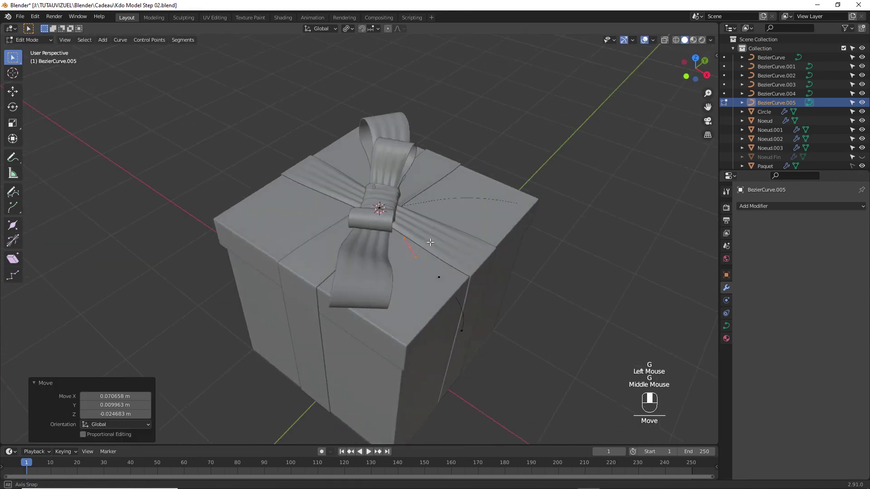
pyautogui.press('g')
pyautogui.moveTo(474, 224); pyautogui.dragTo(457, 235, button='middle')
# Edit the first tail curve (BezierCurve.004) and subdivide all of it with 2 cuts.
pyautogui.press('Tab')
pyautogui.click(457, 235)
pyautogui.rightClick(414, 334)
pyautogui.click(413, 334)
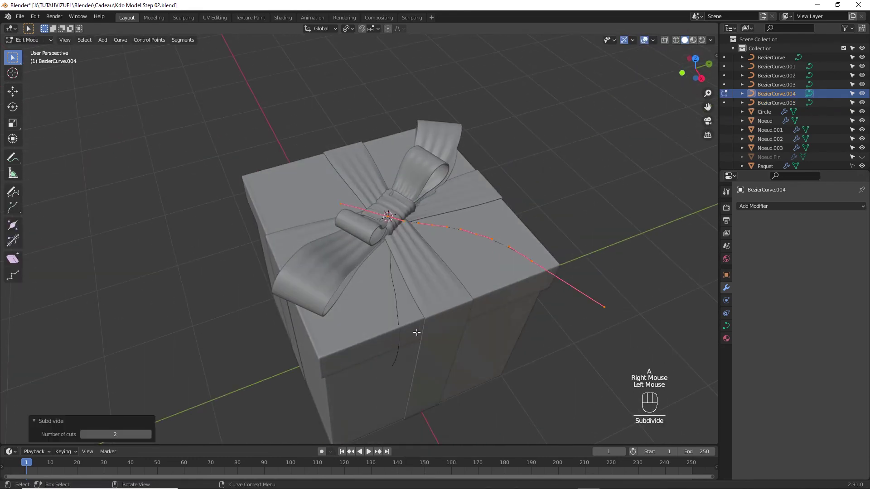
# Show the notched tail Noeud Fin and give it a Curve modifier that uses BezierCurve.004.
pyautogui.moveTo(414, 334); pyautogui.dragTo(842, 148, button='middle')
pyautogui.click(862, 157)
pyautogui.click(769, 157)
pyautogui.click(823, 206)
pyautogui.click(753, 252)
pyautogui.click(819, 261)
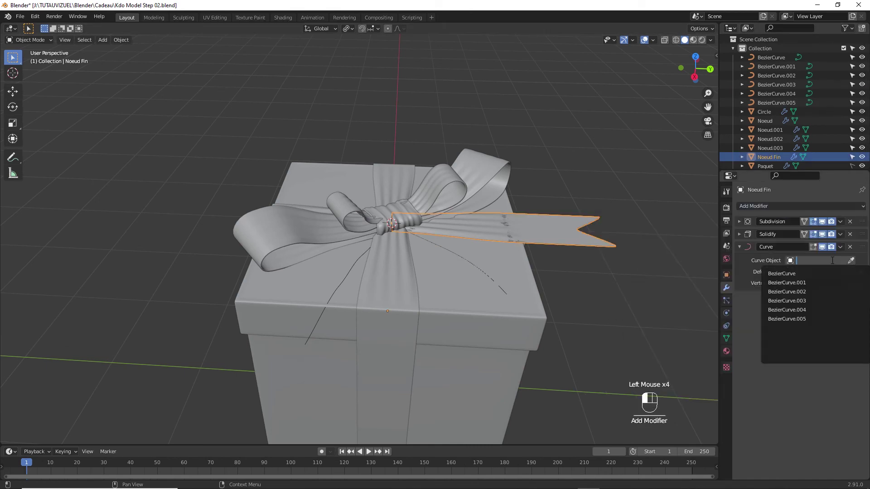
pyautogui.click(788, 310)
# Rotate the notched tail around Z until it runs along its path and drapes over the lid.
pyautogui.moveTo(584, 224); pyautogui.dragTo(547, 240, button='middle')
pyautogui.press('r')
pyautogui.press('z')
pyautogui.press('shift')
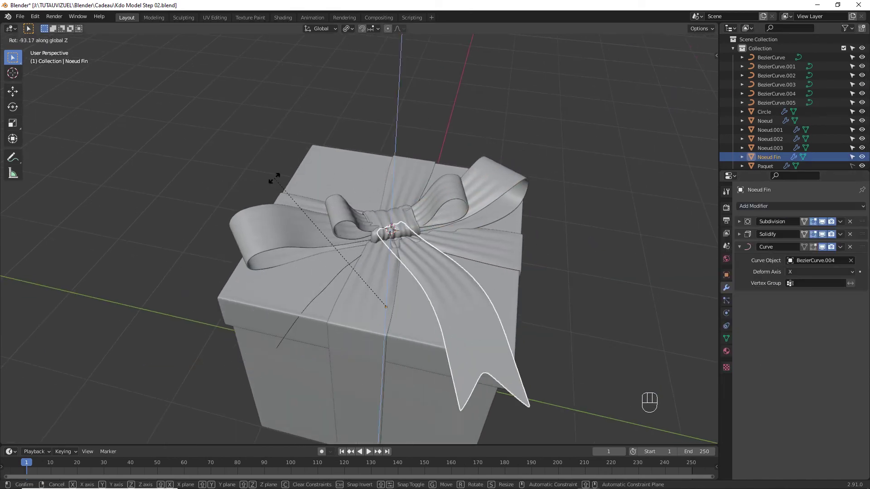
pyautogui.click(483, 243)
pyautogui.moveTo(483, 244); pyautogui.dragTo(548, 228, button='middle')
# Duplicate the notched tail in place, set the copy's curve object to BezierCurve.005 and align it with that path.
pyautogui.hotkey('shift', 'd')
pyautogui.click(548, 256)
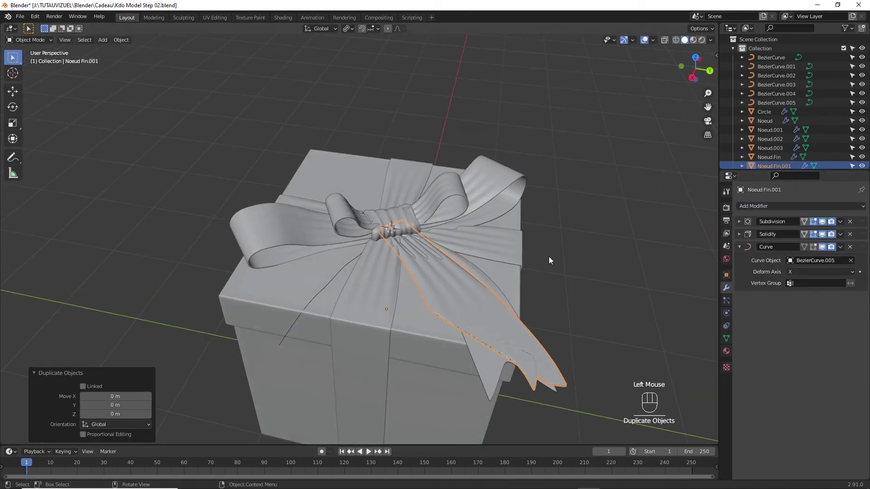
pyautogui.click(430, 335)
pyautogui.moveTo(430, 333); pyautogui.dragTo(453, 242, button='middle')
# Edit BezierCurve.005, rotating its end point and moving its control points so the second tail hangs over the lid edge.
pyautogui.click(776, 102)
pyautogui.press('Tab')
pyautogui.click(318, 303)
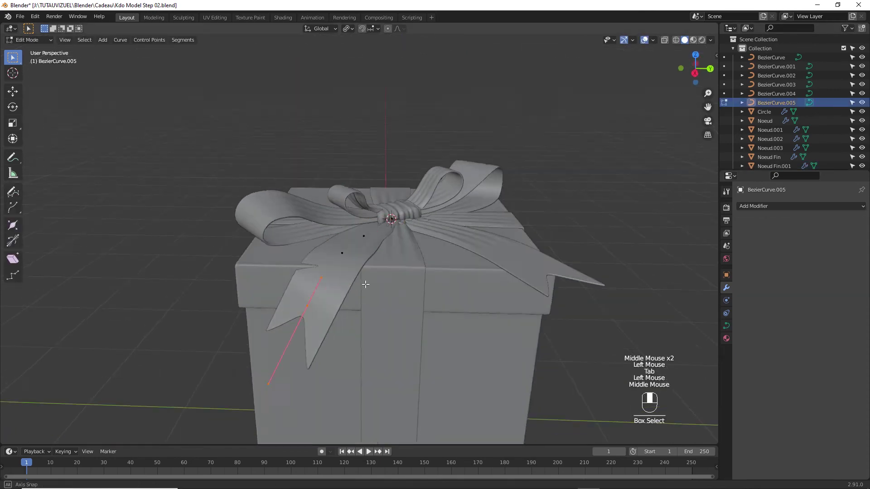
pyautogui.press('r')
pyautogui.moveTo(365, 286); pyautogui.dragTo(435, 303, button='middle')
pyautogui.press('g')
pyautogui.click(446, 268)
pyautogui.click(406, 300)
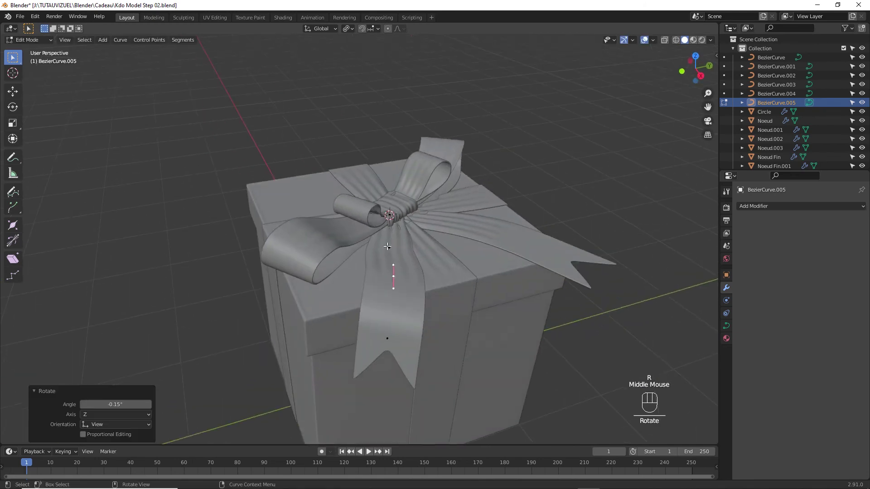
# Leave edit mode and apply the Curve modifier on the ribbon tails.
pyautogui.press('Tab')
pyautogui.click(515, 324)
pyautogui.moveTo(515, 325); pyautogui.dragTo(488, 313, button='middle')
pyautogui.hotkey('ctrl', 'a')
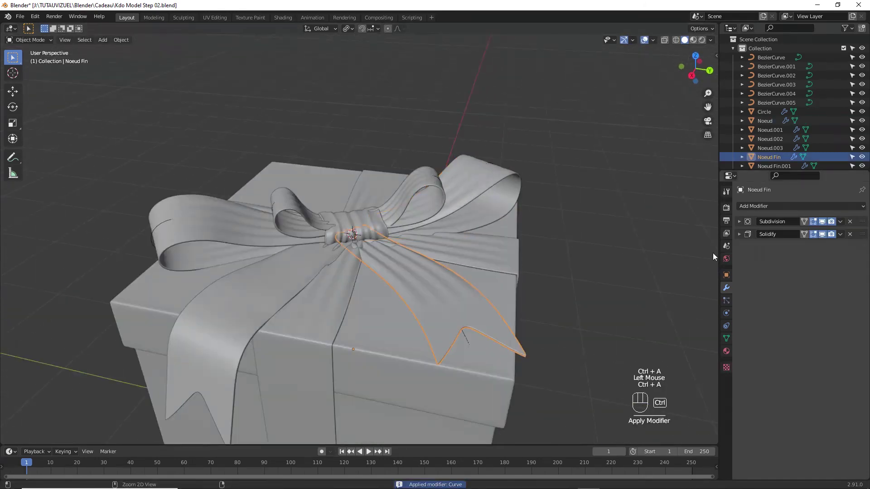
# Delete all six Bezier curves, from BezierCurve to BezierCurve.005.
pyautogui.click(777, 102)
pyautogui.keyDown('shift'); pyautogui.click(781, 59); pyautogui.keyUp('shift')
pyautogui.press('x')
pyautogui.moveTo(499, 254); pyautogui.dragTo(223, 149, button='middle')
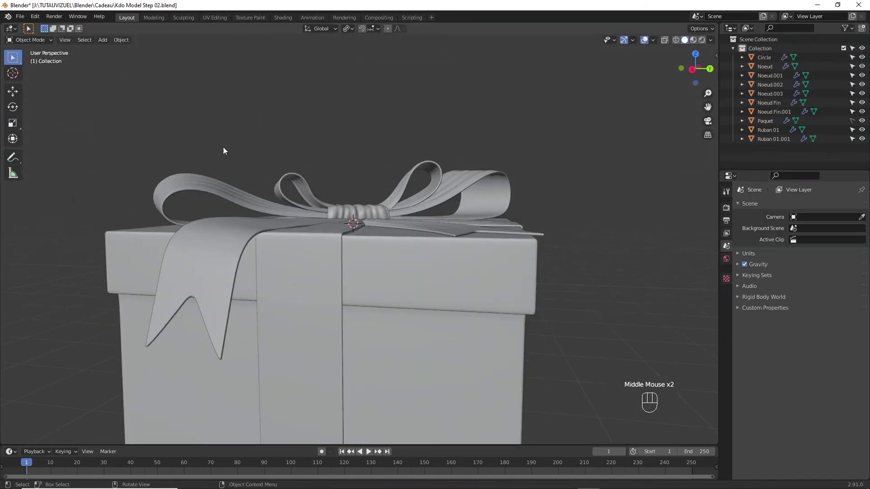
# Hide all bow pieces and apply the extra modifiers on the two crossed ribbons, keeping only Subdivision and Solidify.
pyautogui.moveTo(223, 149); pyautogui.dragTo(431, 190)
pyautogui.press('h')
pyautogui.click(423, 272)
pyautogui.moveTo(431, 191); pyautogui.dragTo(394, 224, button='middle')
pyautogui.click(726, 288)
pyautogui.hotkey('ctrl', 'a')
pyautogui.click(395, 185)
pyautogui.hotkey('ctrl', 'a')
# Flatten the centre of Ruban 01.001 to zero on Z and lower it about 0.012 m with proportional size 0.350.
pyautogui.press('Tab')
pyautogui.press('ctrl+KP_Add')
pyautogui.press('s')
pyautogui.press('z')
pyautogui.press('0')
pyautogui.click(385, 261)
pyautogui.press('g')
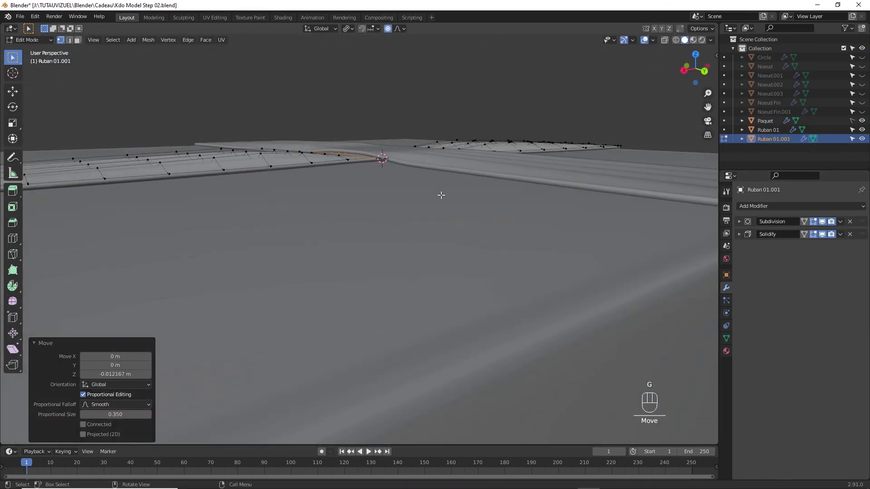
pyautogui.moveTo(442, 195); pyautogui.dragTo(684, 158, button='middle')
pyautogui.press('Tab')
pyautogui.click(434, 249)
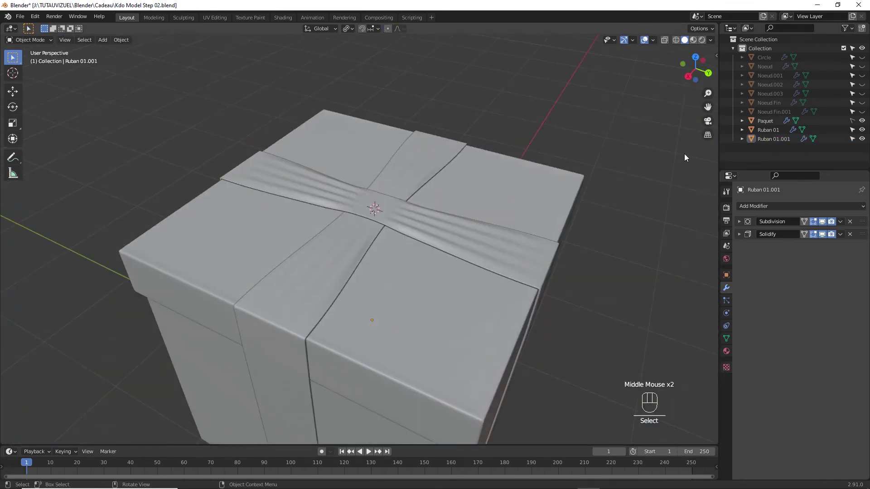
# Show both tails again and flatten the knot-end edge of Noeud Fin by scaling it to 0 on Z.
pyautogui.click(862, 102)
pyautogui.click(862, 111)
pyautogui.moveTo(399, 217); pyautogui.dragTo(410, 213, button='middle')
pyautogui.click(463, 230)
pyautogui.press('Tab')
pyautogui.moveTo(345, 149); pyautogui.dragTo(385, 186)
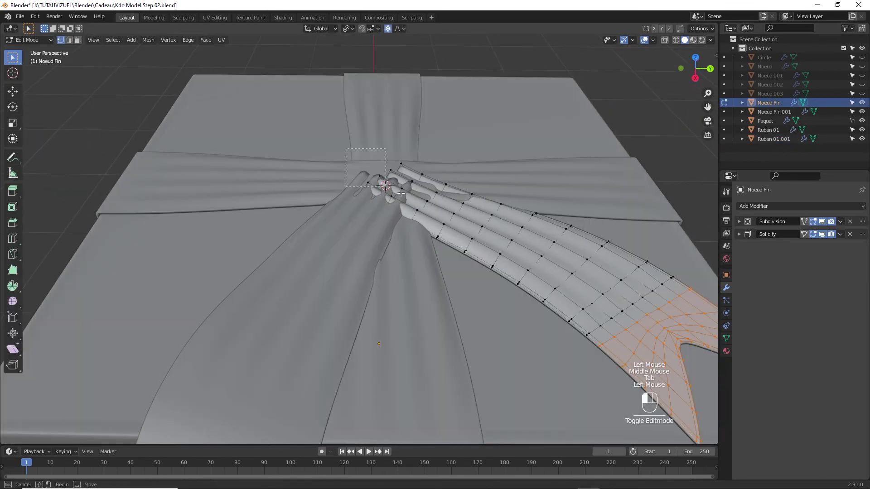
pyautogui.keyDown('alt'); pyautogui.click(402, 181); pyautogui.keyUp('alt')
pyautogui.press('z')
pyautogui.press('0')
pyautogui.press('Return')
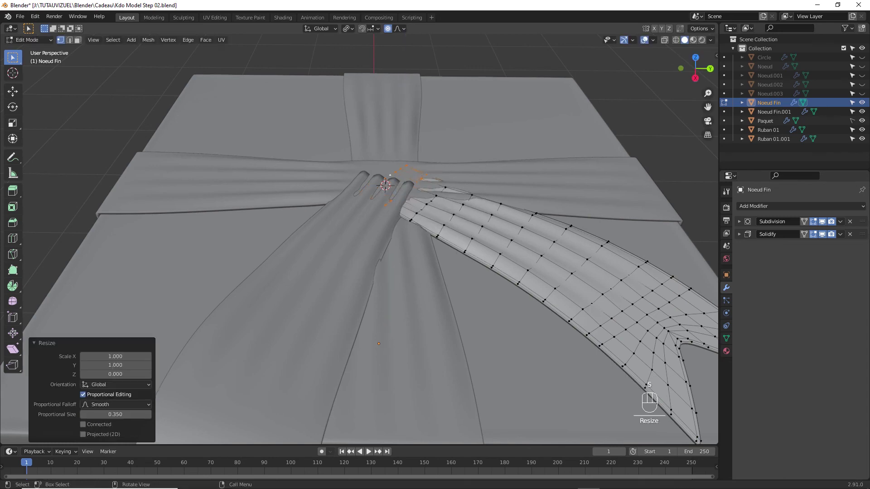
# Grow the selection at the first tail's knot end and reposition it along Z.
pyautogui.moveTo(475, 158); pyautogui.dragTo(368, 162, button='middle')
pyautogui.press('g')
pyautogui.hotkey('ctrl', 'z')
pyautogui.press('ctrl+KP_Add')
pyautogui.press('g')
pyautogui.press('z')
# Flatten the knot-end edge of Noeud Fin.001 by scaling it to 0 on Z and reposition that end along Z.
pyautogui.press('s')
pyautogui.press('z')
pyautogui.press('0')
pyautogui.press('Return')
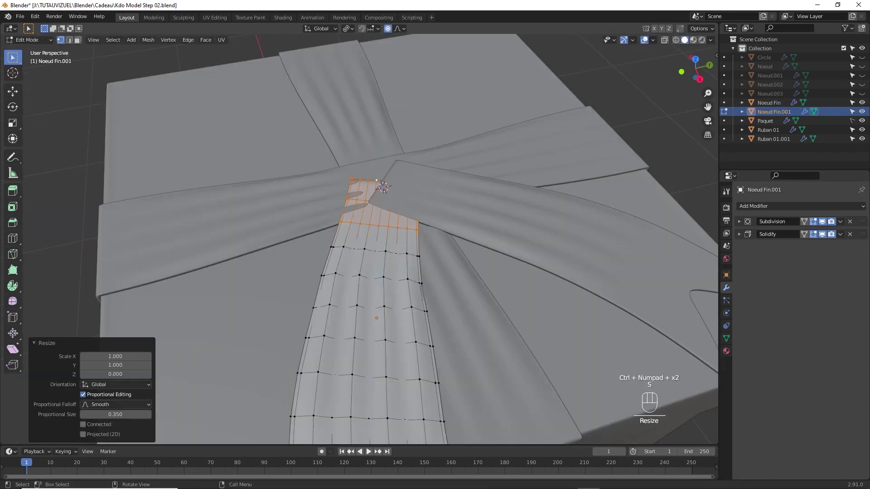
pyautogui.moveTo(357, 159); pyautogui.dragTo(419, 122, button='middle')
pyautogui.keyDown('ctrl'); pyautogui.moveTo(409, 204); pyautogui.dragTo(325, 198, button='middle'); pyautogui.keyUp('ctrl')
pyautogui.press('g')
pyautogui.press('z')
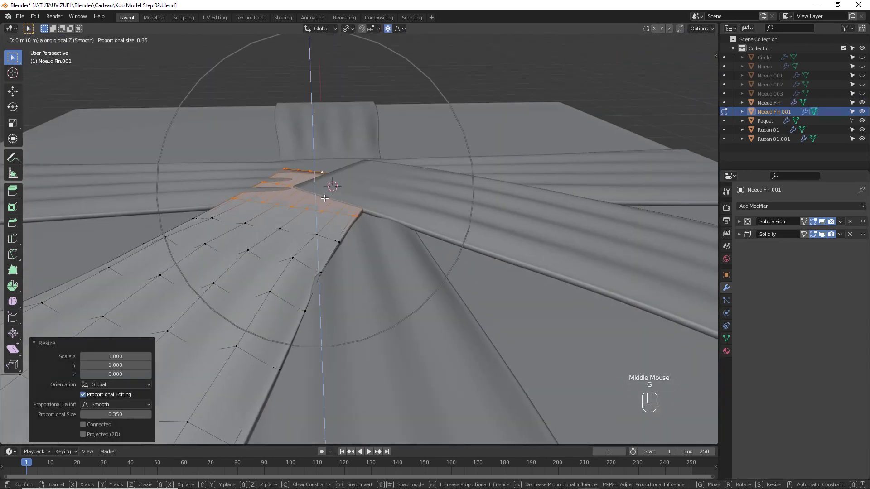
pyautogui.click(327, 150)
# Lower a corner at the knot end of Noeud Fin.001 about 0.006 m along Z with proportional size 0.350.
pyautogui.moveTo(327, 150); pyautogui.dragTo(440, 188, button='middle')
pyautogui.click(371, 224)
pyautogui.press('g')
pyautogui.press('z')
pyautogui.click(370, 220)
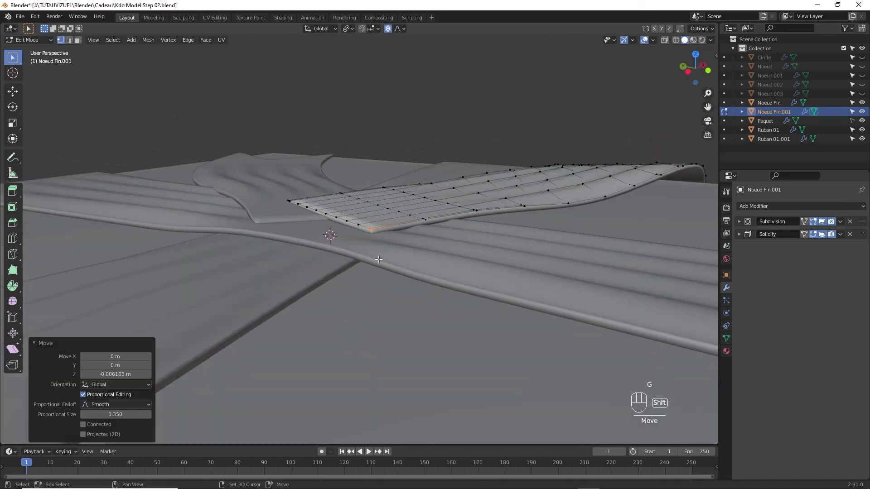
pyautogui.click(353, 217)
pyautogui.moveTo(358, 204); pyautogui.dragTo(388, 247, button='middle')
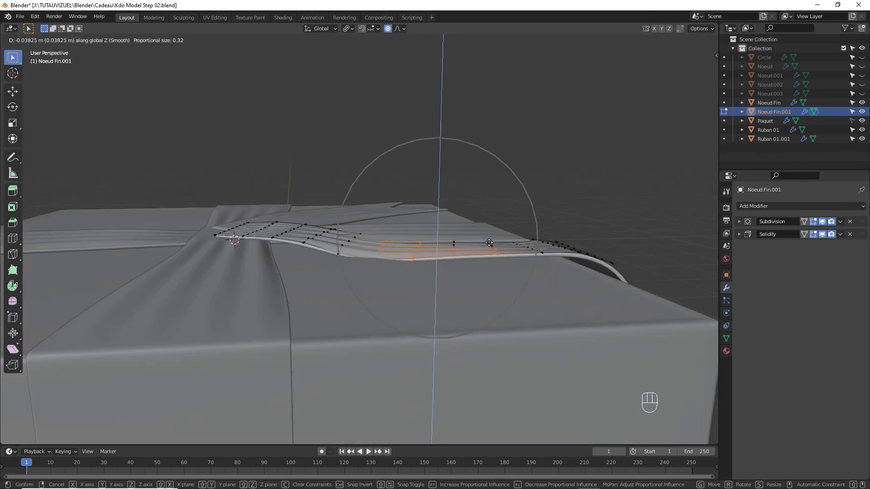
# Lower the middle section and bend row of Noeud Fin.001 towards the lid, moving the bend row about 0.030 m with proportional size 0.263.
pyautogui.click(447, 237)
pyautogui.moveTo(447, 237); pyautogui.dragTo(472, 222, button='middle')
pyautogui.click(537, 312)
pyautogui.moveTo(538, 313); pyautogui.dragTo(405, 300, button='middle')
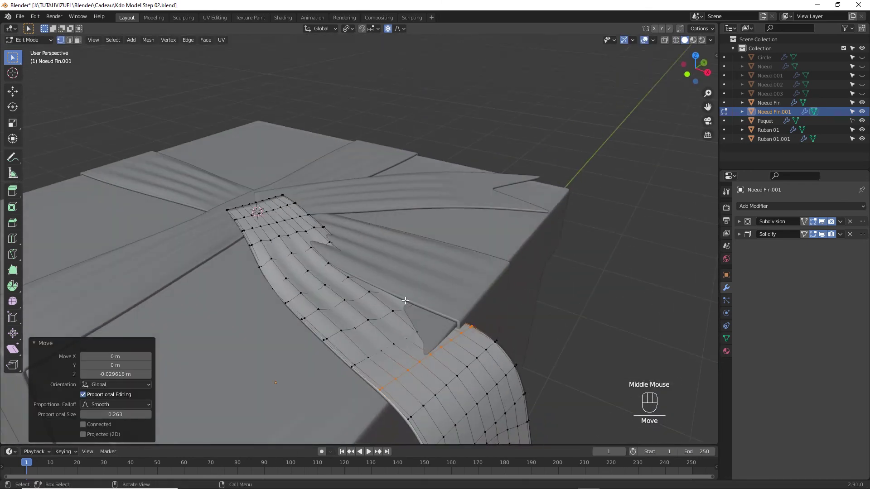
# Raise the side vertices at the bend of Noeud Fin.001 about 0.029 m along Z so they clear the ribbon beneath.
pyautogui.click(421, 264)
pyautogui.click(464, 324)
pyautogui.press('g')
pyautogui.press('z')
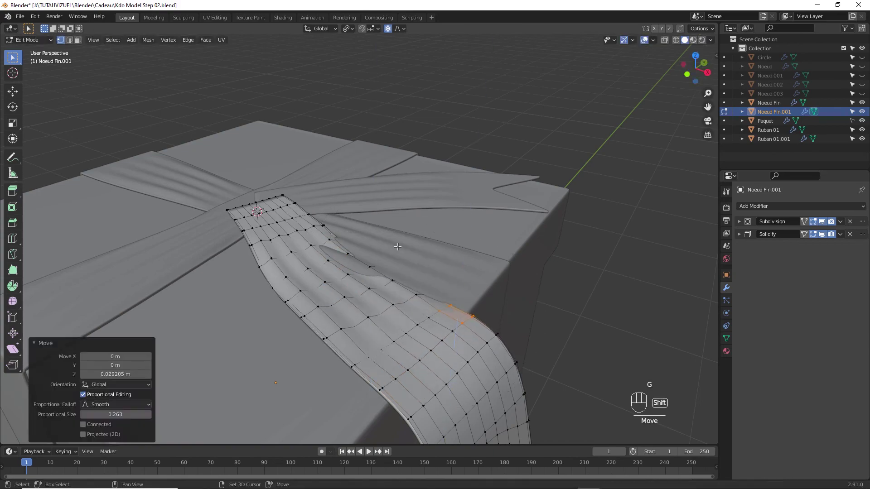
pyautogui.click(422, 229)
# Fine-tune the side-edge vertices of Noeud Fin.001 along Z with proportional sizes of about 0.135 and 0.10.
pyautogui.moveTo(423, 229); pyautogui.dragTo(313, 264, button='middle')
pyautogui.click(354, 217)
pyautogui.click(313, 264)
pyautogui.press('g')
pyautogui.press('z')
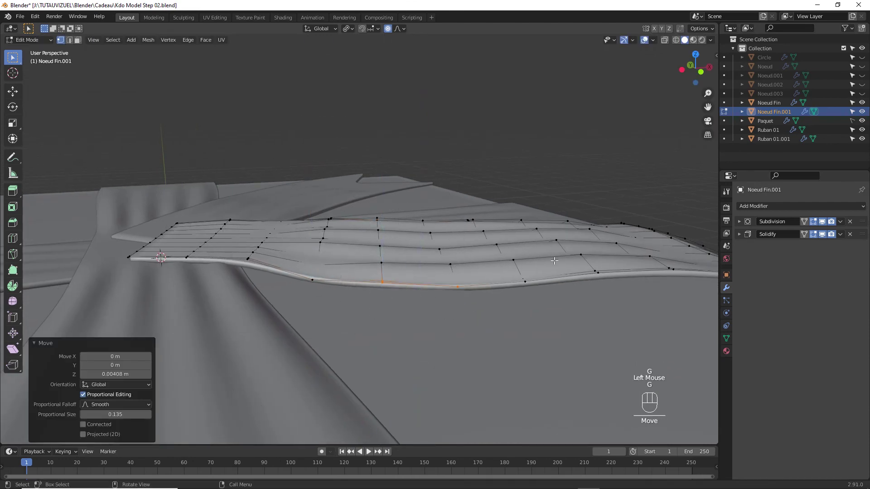
pyautogui.keyDown('shift'); pyautogui.moveTo(555, 261); pyautogui.dragTo(488, 244, button='middle'); pyautogui.keyUp('shift')
pyautogui.click(488, 244)
pyautogui.press('g')
pyautogui.press('z')
pyautogui.keyDown('shift'); pyautogui.moveTo(403, 276); pyautogui.dragTo(385, 254, button='middle'); pyautogui.keyUp('shift')
pyautogui.moveTo(386, 254); pyautogui.dragTo(368, 234, button='middle')
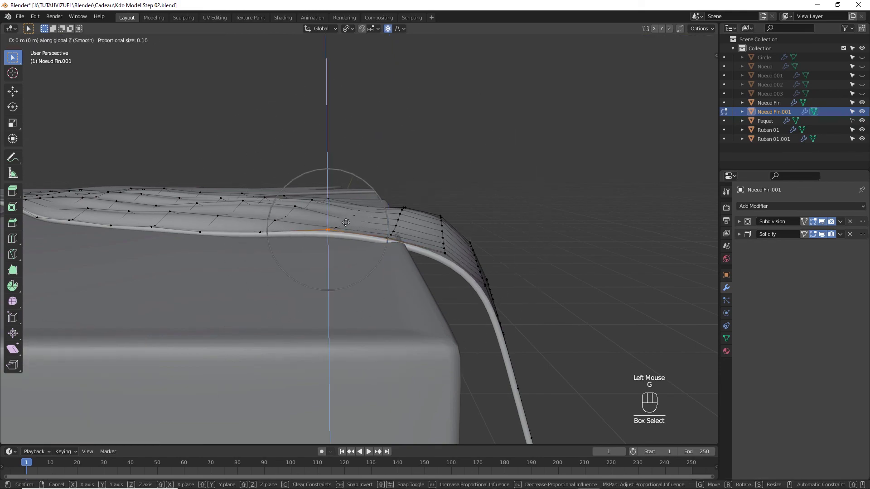
# Raise vertices in the middle of Noeud Fin about 0.003 m along Z with proportional size 0.29 and adjust neighbouring vertices.
pyautogui.click(369, 258)
pyautogui.press('g')
pyautogui.press('z')
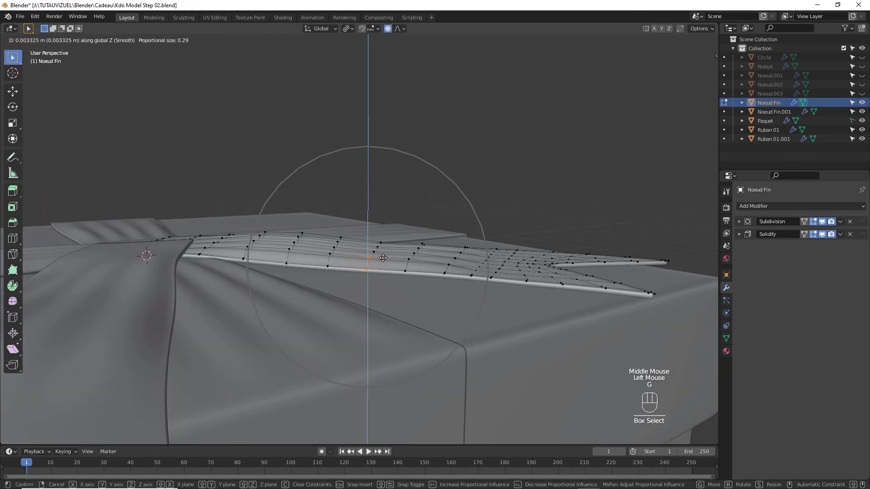
pyautogui.click(383, 257)
pyautogui.moveTo(382, 258); pyautogui.dragTo(409, 316, button='middle')
pyautogui.click(485, 256)
pyautogui.press('g')
pyautogui.press('z')
pyautogui.click(485, 253)
pyautogui.click(459, 303)
pyautogui.press('g')
pyautogui.click(484, 292)
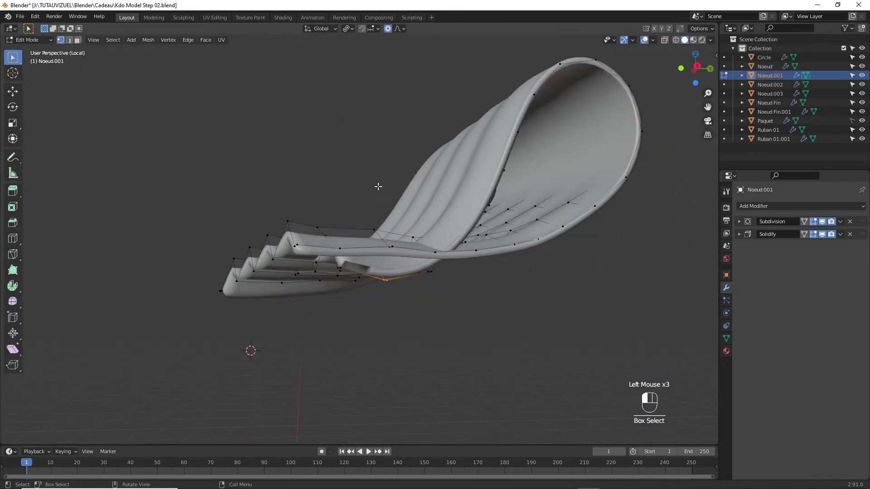
# Raise overlapping vertices at the knot end of the isolated loop Noeud.001 about 0.048 m along Z, and exit local view.
pyautogui.press('g')
pyautogui.press('z')
pyautogui.moveTo(379, 187); pyautogui.dragTo(408, 212, button='middle')
pyautogui.click(349, 204)
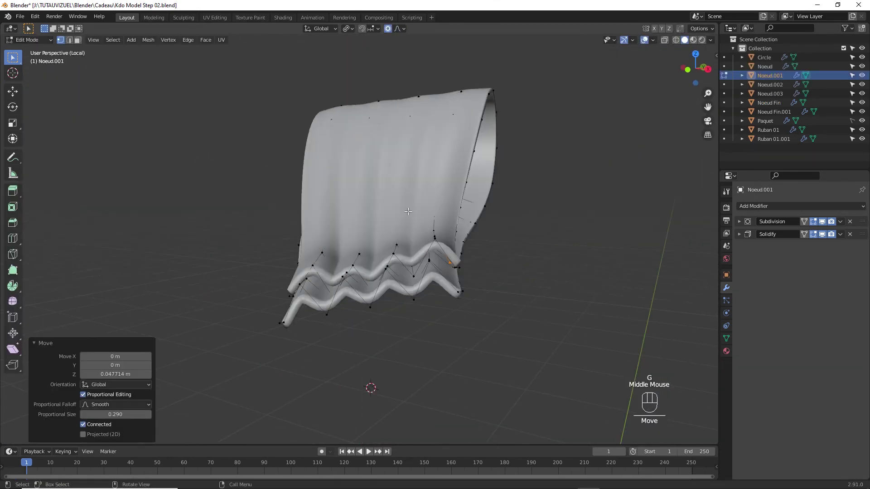
pyautogui.press('g')
pyautogui.press('z')
pyautogui.click(316, 274)
pyautogui.moveTo(316, 274); pyautogui.dragTo(453, 272, button='middle')
pyautogui.press('/')
# Lower the knot-end vertices of Noeud.001 into the band by about 0.014 m and 0.025 m along Z.
pyautogui.moveTo(353, 190); pyautogui.dragTo(494, 181, button='middle')
pyautogui.keyDown('ctrl'); pyautogui.moveTo(493, 182); pyautogui.dragTo(408, 204, button='middle'); pyautogui.keyUp('ctrl')
pyautogui.moveTo(408, 204); pyautogui.dragTo(499, 165, button='middle')
pyautogui.hotkey('alt', 'z')
pyautogui.moveTo(181, 280); pyautogui.dragTo(234, 236)
pyautogui.press('g')
pyautogui.press('z')
pyautogui.click(241, 266)
pyautogui.hotkey('alt', 'z')
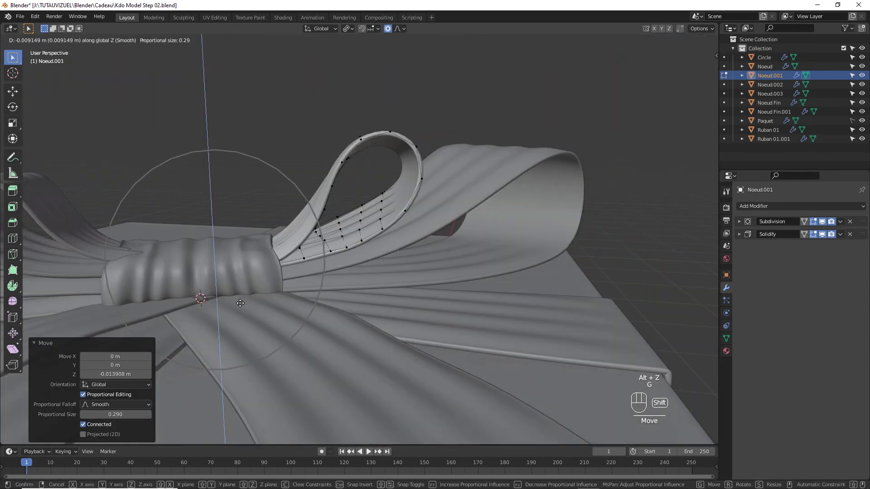
pyautogui.click(240, 303)
pyautogui.moveTo(240, 303); pyautogui.dragTo(301, 240, button='middle')
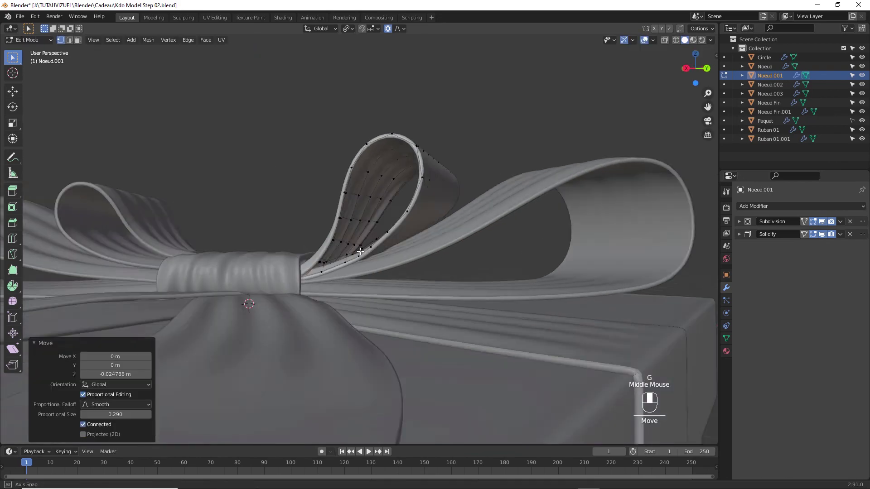
pyautogui.moveTo(317, 227); pyautogui.dragTo(353, 251, button='middle')
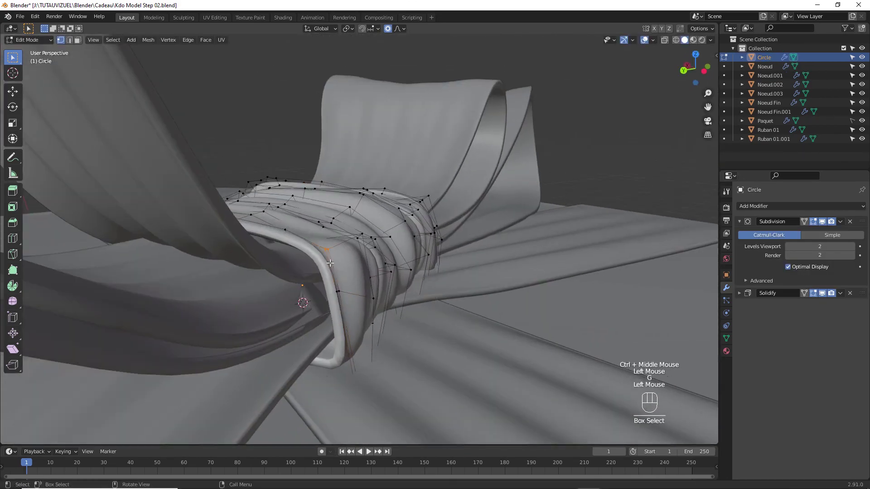
# Reposition rim vertices at the lower side of the knot band Circle with proportional size 0.08.
pyautogui.click(351, 386)
pyautogui.moveTo(351, 386); pyautogui.dragTo(289, 262, button='middle')
pyautogui.moveTo(236, 245); pyautogui.dragTo(431, 343, button='middle')
pyautogui.hotkey('alt', 'z')
pyautogui.press('g')
pyautogui.press('g')
pyautogui.click(394, 308)
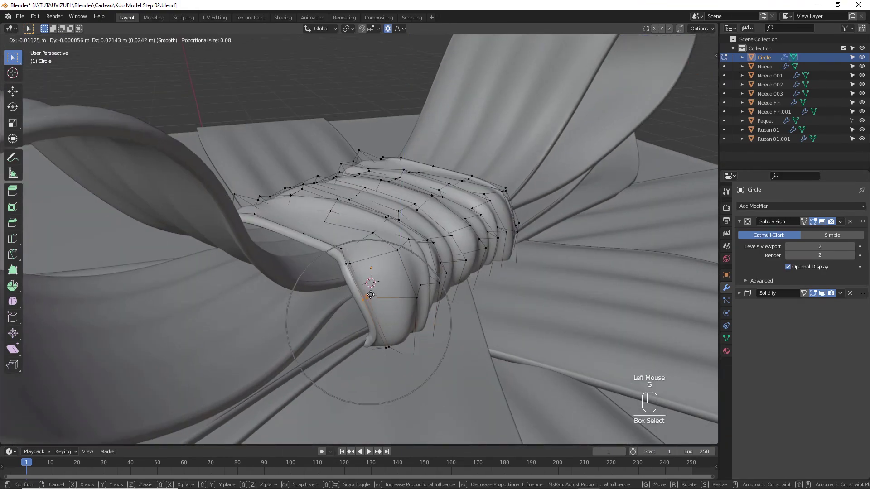
pyautogui.click(419, 361)
# Adjust another vertex on the bottom edge of the knot band Circle to tidy its rim.
pyautogui.hotkey('alt', 'z')
pyautogui.click(424, 333)
pyautogui.press('g')
pyautogui.click(431, 336)
pyautogui.moveTo(431, 336); pyautogui.dragTo(344, 301, button='middle')
pyautogui.click(312, 274)
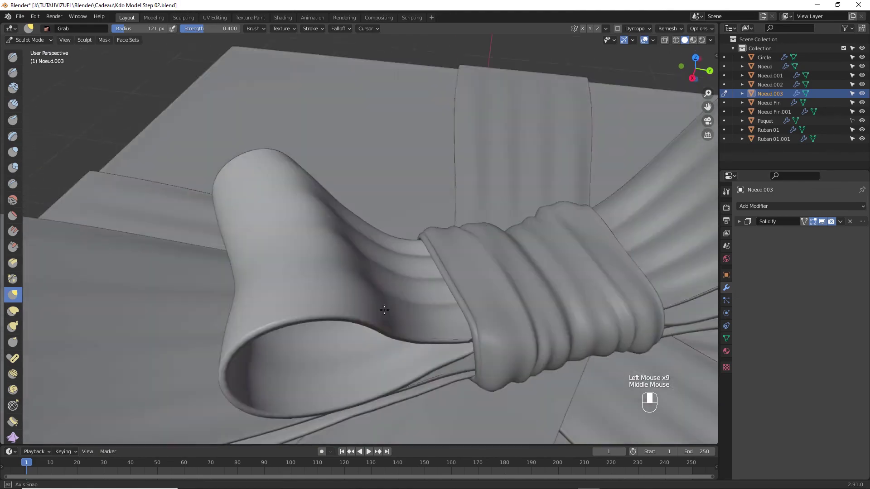
# Sculpt the small loop Noeud.003 around its knot end with the Grab and Snake Hook brushes, smoothing rough areas.
pyautogui.moveTo(407, 226)
pyautogui.mouseDown(button='middle')
pyautogui.moveTo(453, 178)
pyautogui.moveTo(361, 230)
pyautogui.moveTo(385, 190)
pyautogui.mouseUp(button='middle')
pyautogui.moveTo(385, 191); pyautogui.dragTo(385, 119)
pyautogui.click(384, 131)
pyautogui.moveTo(384, 131)
pyautogui.mouseDown(button='middle')
pyautogui.moveTo(492, 202)
pyautogui.moveTo(494, 236)
pyautogui.mouseUp(button='middle')
pyautogui.hotkey('ctrl', 'z')
pyautogui.keyDown('ctrl'); pyautogui.moveTo(494, 236); pyautogui.dragTo(422, 276, button='middle'); pyautogui.keyUp('ctrl')
pyautogui.keyDown('shift'); pyautogui.click(401, 177); pyautogui.keyUp('shift')
pyautogui.moveTo(401, 177); pyautogui.dragTo(363, 178, button='middle')
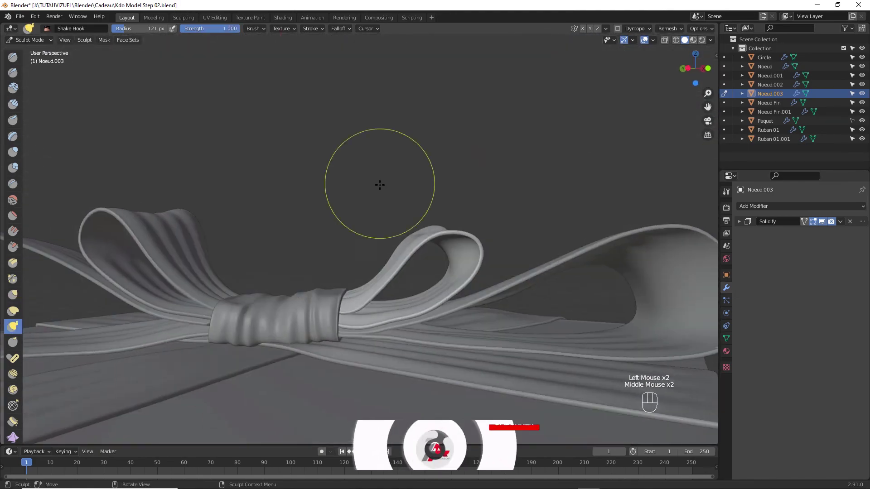
pyautogui.keyDown('shift'); pyautogui.click(359, 320); pyautogui.keyUp('shift')
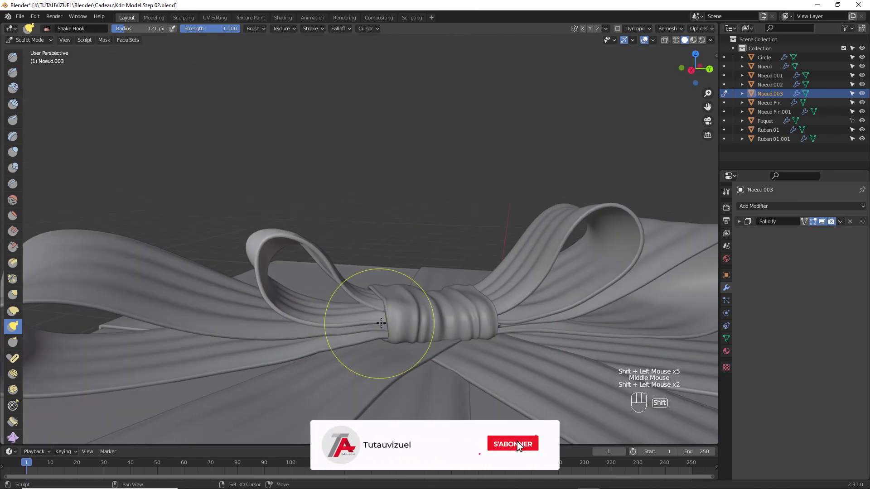
pyautogui.moveTo(381, 322)
pyautogui.mouseDown(button='middle')
pyautogui.moveTo(369, 305)
pyautogui.moveTo(398, 330)
pyautogui.moveTo(511, 278)
pyautogui.moveTo(363, 286)
pyautogui.moveTo(468, 294)
pyautogui.mouseUp(button='middle')
# Switch sculpting to the large loop Noeud and push its knot end into place with the Grab brush.
pyautogui.hotkey('ctrl', 'Tab')
pyautogui.click(406, 277)
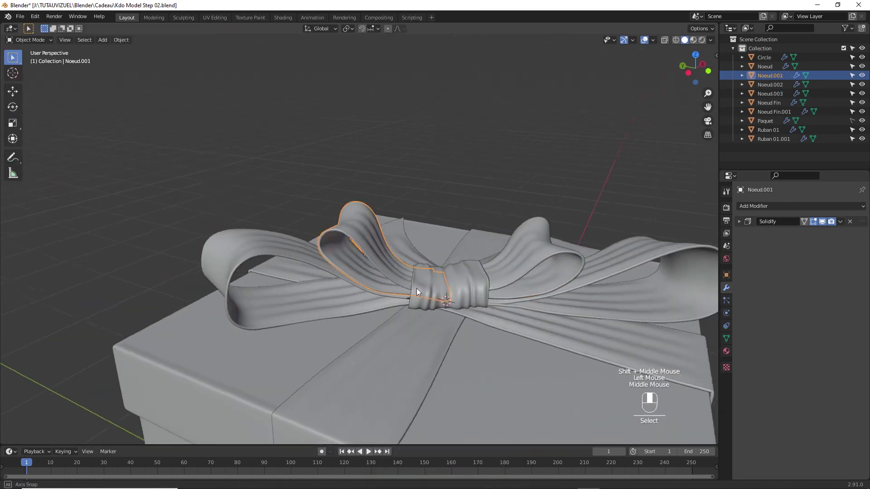
pyautogui.moveTo(417, 291); pyautogui.dragTo(419, 231, button='middle')
pyautogui.keyDown('shift'); pyautogui.moveTo(419, 231); pyautogui.dragTo(437, 181, button='middle'); pyautogui.keyUp('shift')
pyautogui.click(437, 292)
pyautogui.hotkey('ctrl', 'Tab')
pyautogui.click(440, 336)
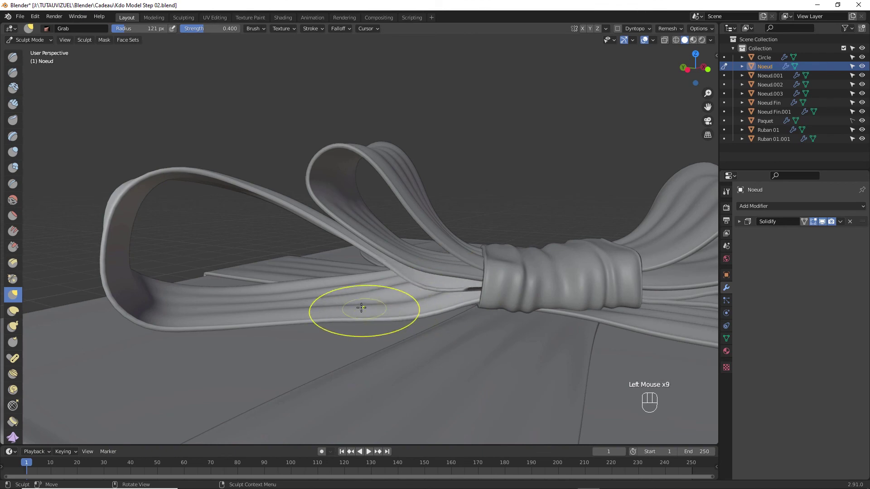
# Reshape the lower curve and open edge of the large loop Noeud with the Grab brush at strength 0.400.
pyautogui.moveTo(352, 304); pyautogui.dragTo(364, 354, button='middle')
pyautogui.click(363, 355)
pyautogui.click(364, 354)
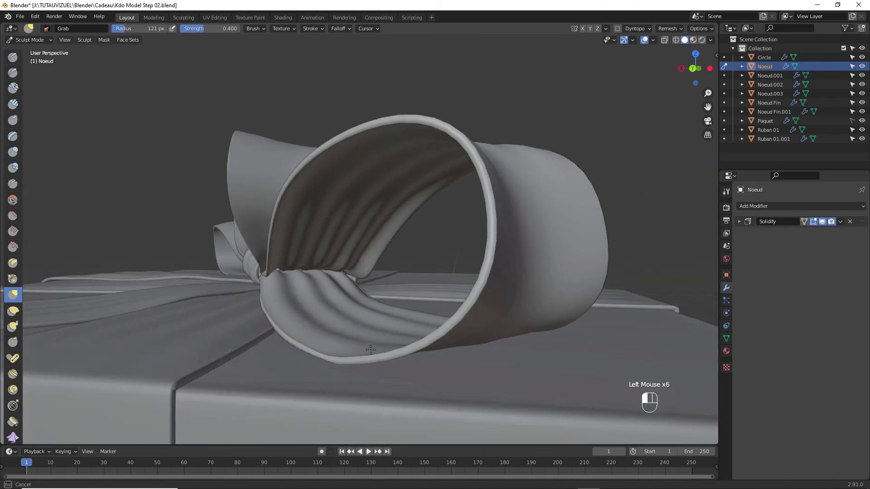
pyautogui.moveTo(370, 349); pyautogui.dragTo(369, 343)
pyautogui.keyDown('ctrl'); pyautogui.moveTo(368, 317); pyautogui.dragTo(369, 335, button='middle'); pyautogui.keyUp('ctrl')
pyautogui.moveTo(369, 327)
pyautogui.mouseDown(button='middle')
pyautogui.moveTo(403, 349)
pyautogui.moveTo(462, 344)
pyautogui.mouseUp(button='middle')
# Pull the large loop Noeud into a less regular shape with the Snake Hook brush and leave Sculpt Mode.
pyautogui.click(15, 327)
pyautogui.moveTo(462, 204); pyautogui.dragTo(467, 222, button='middle')
pyautogui.moveTo(481, 221); pyautogui.dragTo(490, 215)
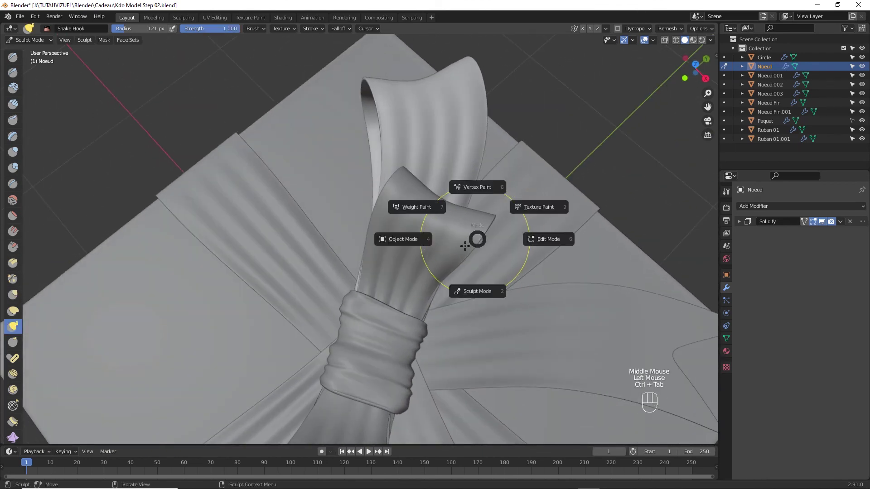
pyautogui.click(465, 246)
pyautogui.hotkey('ctrl', 'Tab')
# Sculpt the side of the knot band Circle with the Snake Hook brush so it wraps the loops.
pyautogui.scroll(-3, 406, 172)
pyautogui.moveTo(405, 172); pyautogui.dragTo(341, 264, button='middle')
pyautogui.hotkey('ctrl', 'Tab')
pyautogui.click(438, 290)
pyautogui.moveTo(448, 277); pyautogui.dragTo(306, 317, button='middle')
pyautogui.tripleClick(330, 323)
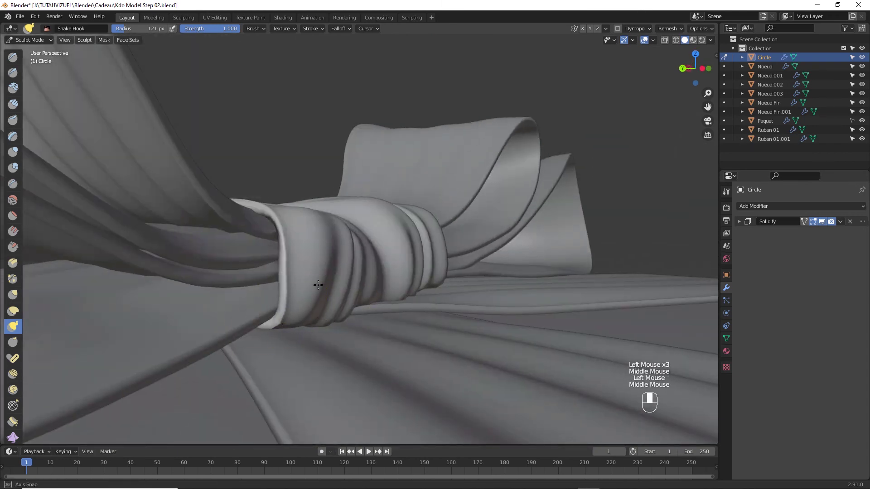
pyautogui.moveTo(318, 284); pyautogui.dragTo(342, 316, button='middle')
pyautogui.moveTo(272, 317); pyautogui.dragTo(407, 295, button='middle')
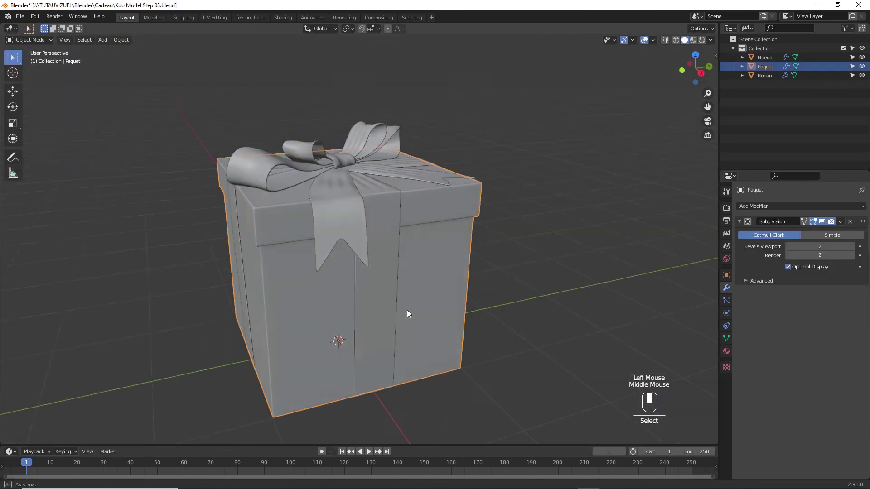
# Hide the box Paquet and add a cylinder mesh inside the ribbons.
pyautogui.press('h')
pyautogui.hotkey('shift', 'a')
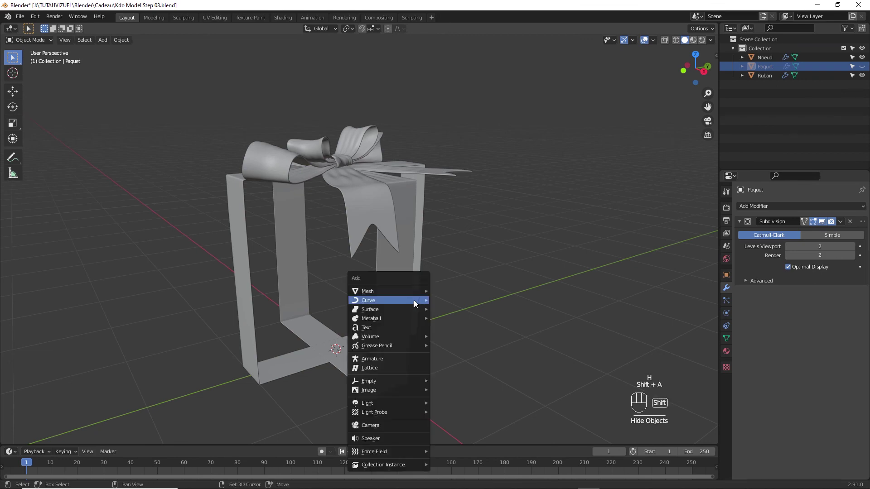
pyautogui.moveTo(407, 291)
pyautogui.click(453, 139)
# Raise the cylinder's mesh 1 m on Z and scale its height to fit the ribbon frame.
pyautogui.press('Tab')
pyautogui.press('s')
pyautogui.press('z')
pyautogui.click(379, 258)
# Add an edge loop near the cylinder's top and extrude the upper face ring outward at scale 1.048 as a lid.
pyautogui.hotkey('ctrl', 'r')
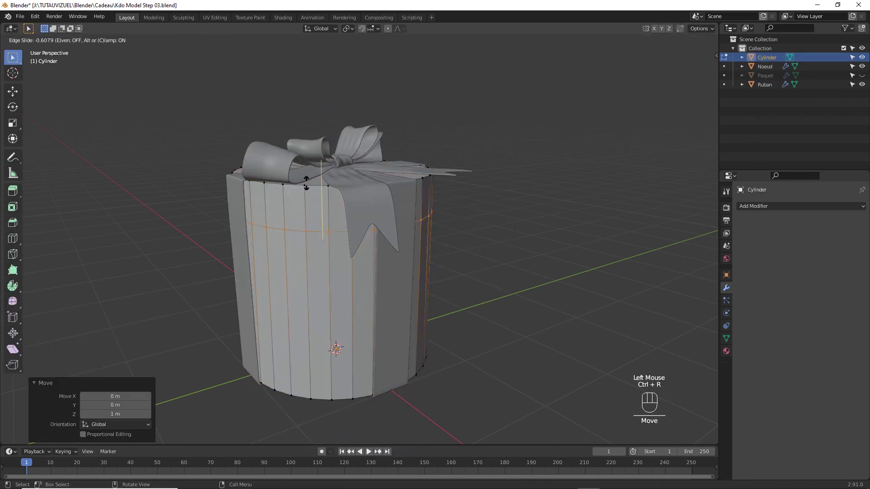
pyautogui.click(299, 208)
pyautogui.press('3')
pyautogui.keyDown('alt'); pyautogui.click(299, 206); pyautogui.keyUp('alt')
pyautogui.press('e')
pyautogui.press('s')
pyautogui.click(301, 204)
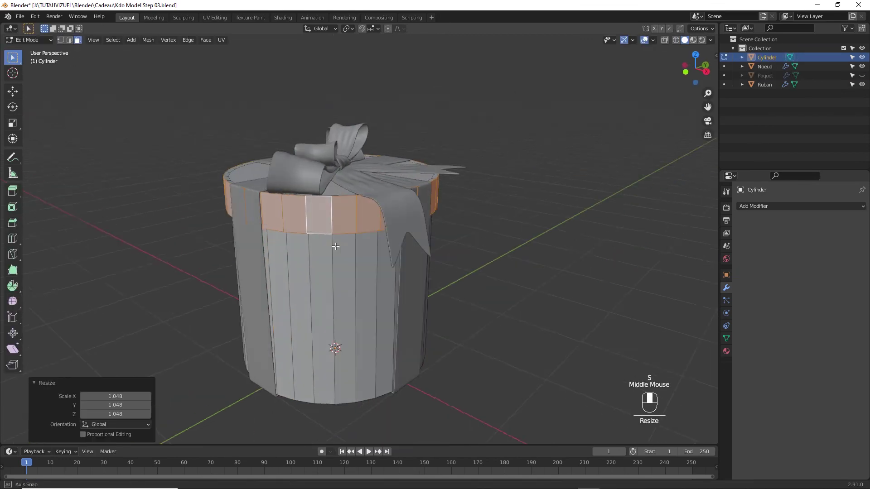
# Add supporting edge loops around the lid and body, spreading the lid pair 2.778 on Z, and inset the cylinder's end face.
pyautogui.keyDown('ctrl'); pyautogui.moveTo(301, 204); pyautogui.dragTo(304, 198, button='middle'); pyautogui.keyUp('ctrl')
pyautogui.hotkey('ctrl', 'r')
pyautogui.click(304, 199)
pyautogui.hotkey('ctrl', 'z')
pyautogui.keyDown('shift'); pyautogui.moveTo(388, 282); pyautogui.dragTo(342, 245, button='middle'); pyautogui.keyUp('shift')
pyautogui.hotkey('ctrl', 'r')
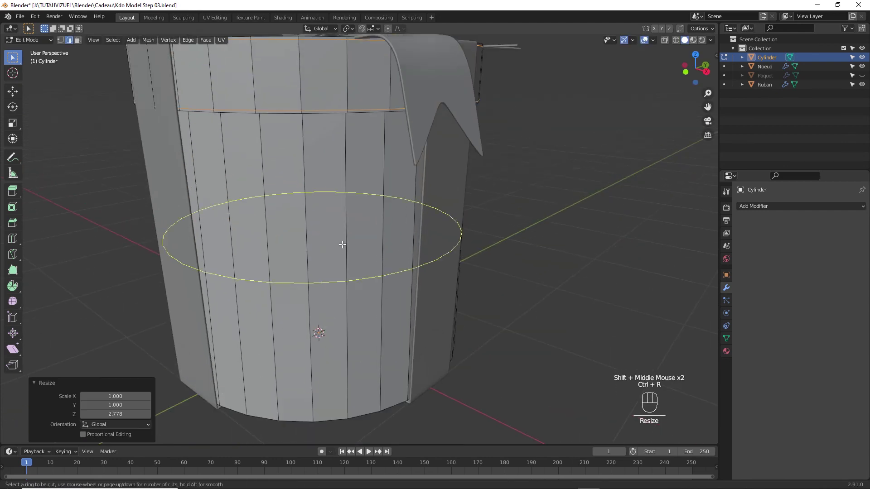
pyautogui.click(412, 255)
pyautogui.moveTo(412, 255)
pyautogui.mouseDown(button='middle')
pyautogui.moveTo(608, 151)
pyautogui.moveTo(465, 211)
pyautogui.moveTo(324, 213)
pyautogui.moveTo(430, 198)
pyautogui.moveTo(405, 217)
pyautogui.mouseUp(button='middle')
pyautogui.press('i')
pyautogui.click(414, 253)
# Give the cylinder a Subdivision modifier at level 2 and shade it smooth in Object Mode.
pyautogui.press('Tab')
pyautogui.hotkey('ctrl', '2')
pyautogui.rightClick(324, 213)
pyautogui.click(324, 213)
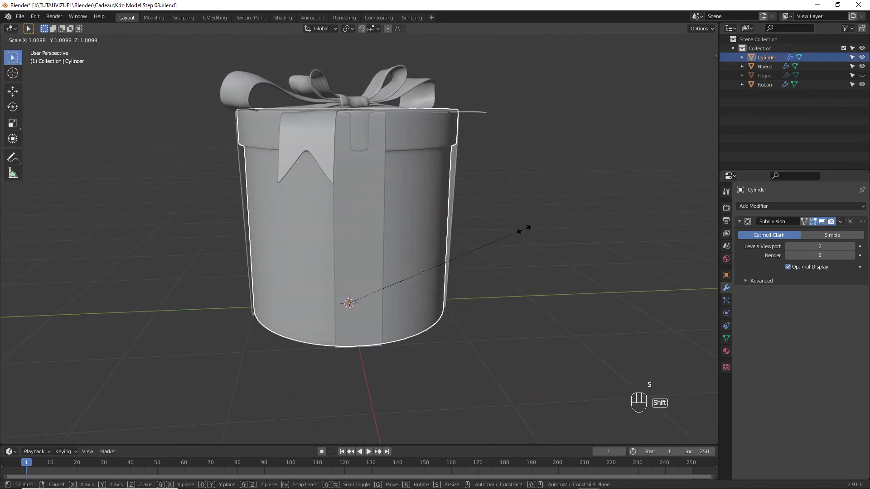